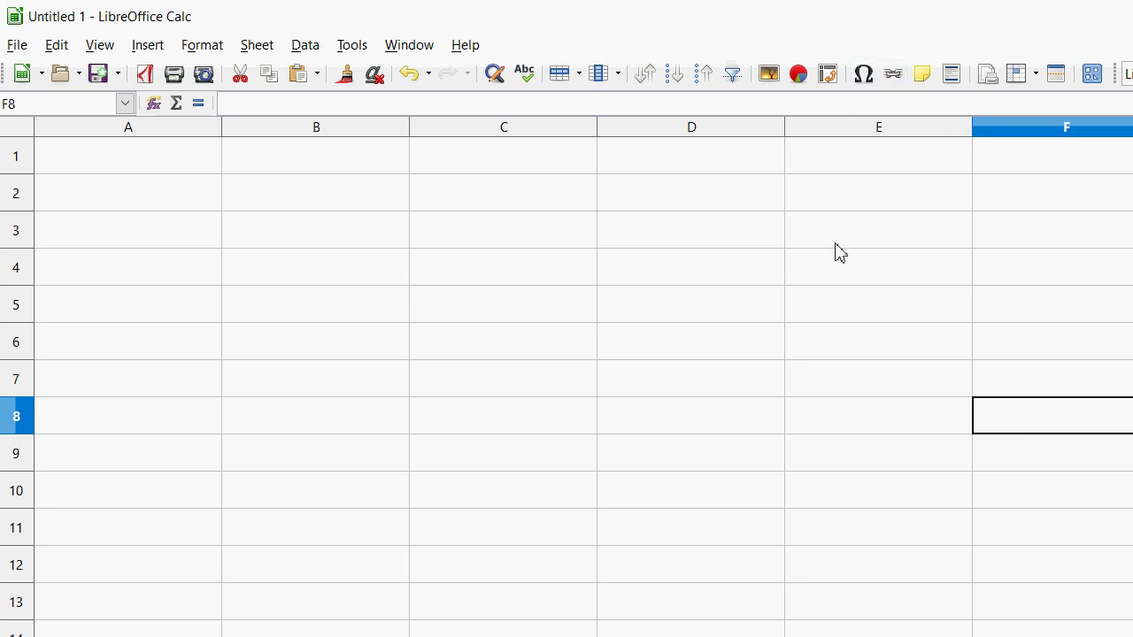
{"action": "left_click", "coordinate": [780, 280]}
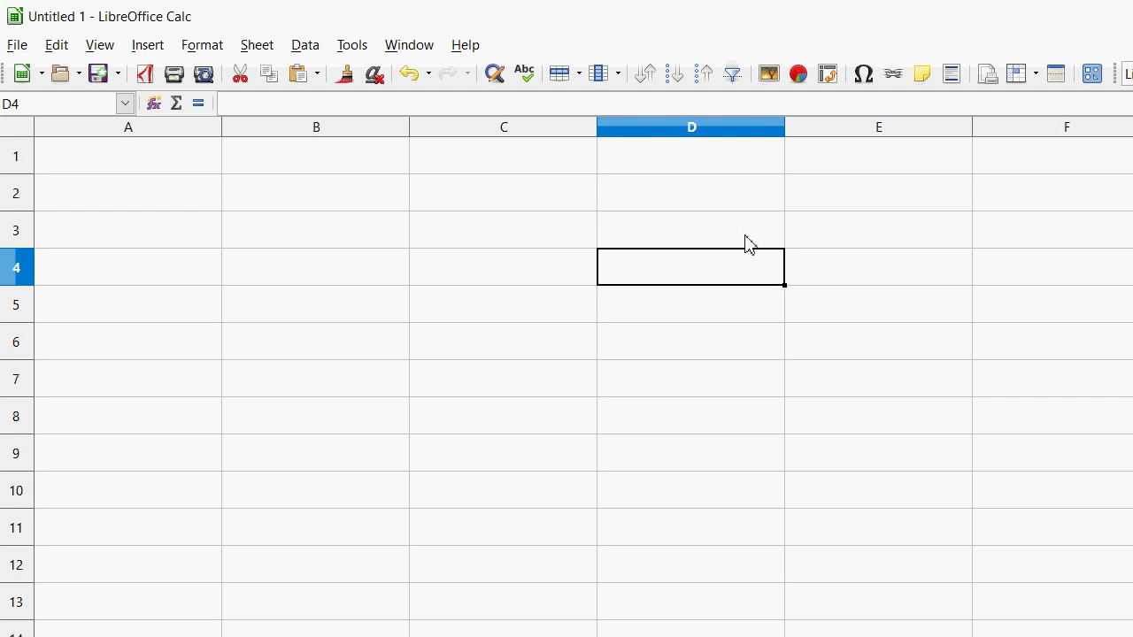
{"action": "left_click", "coordinate": [141, 148]}
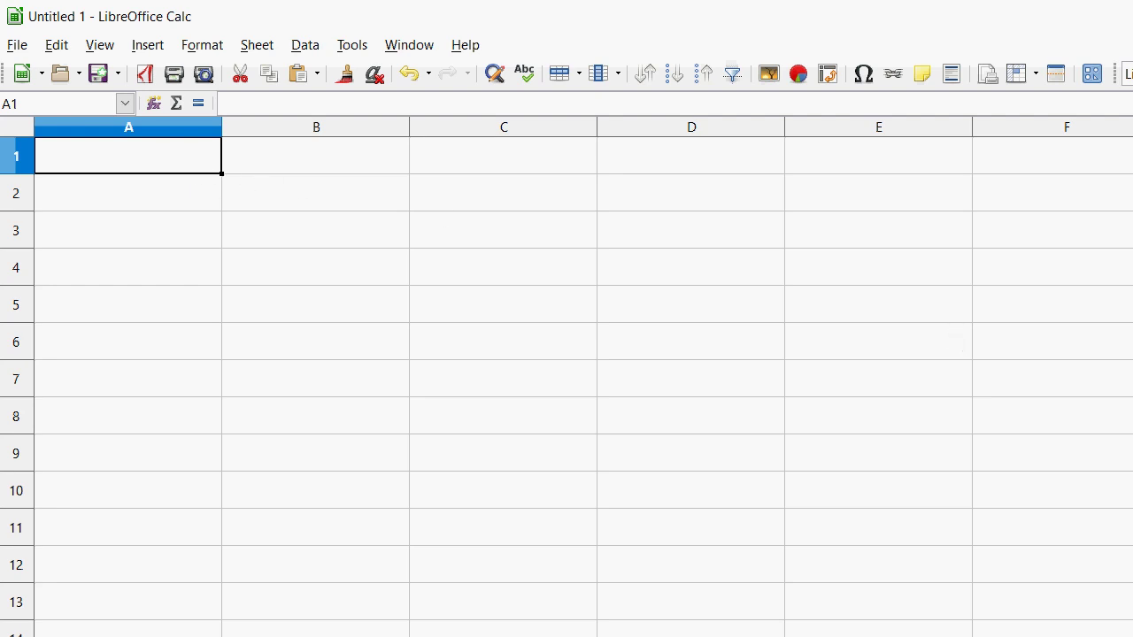
Switch to the CryptoCompare page in the browser, search for ltc and open the Litecoin (LTC) page.
{"action": "key", "text": "alt+Tab"}
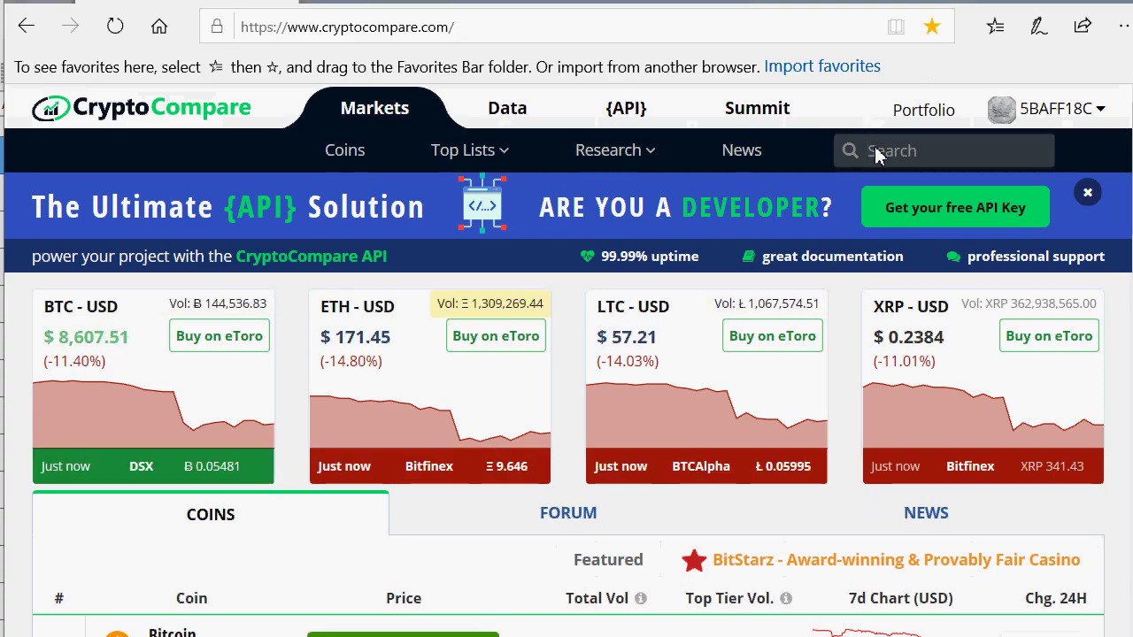
{"action": "type", "text": "In"}
{"action": "type", "text": "c"}
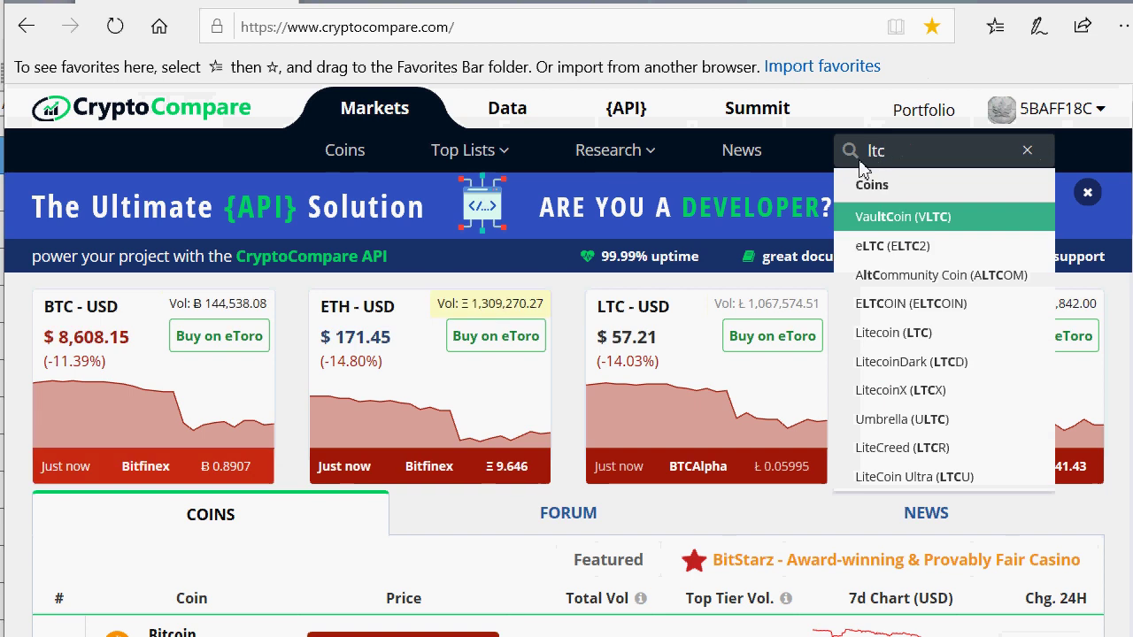
{"action": "left_click", "coordinate": [903, 334]}
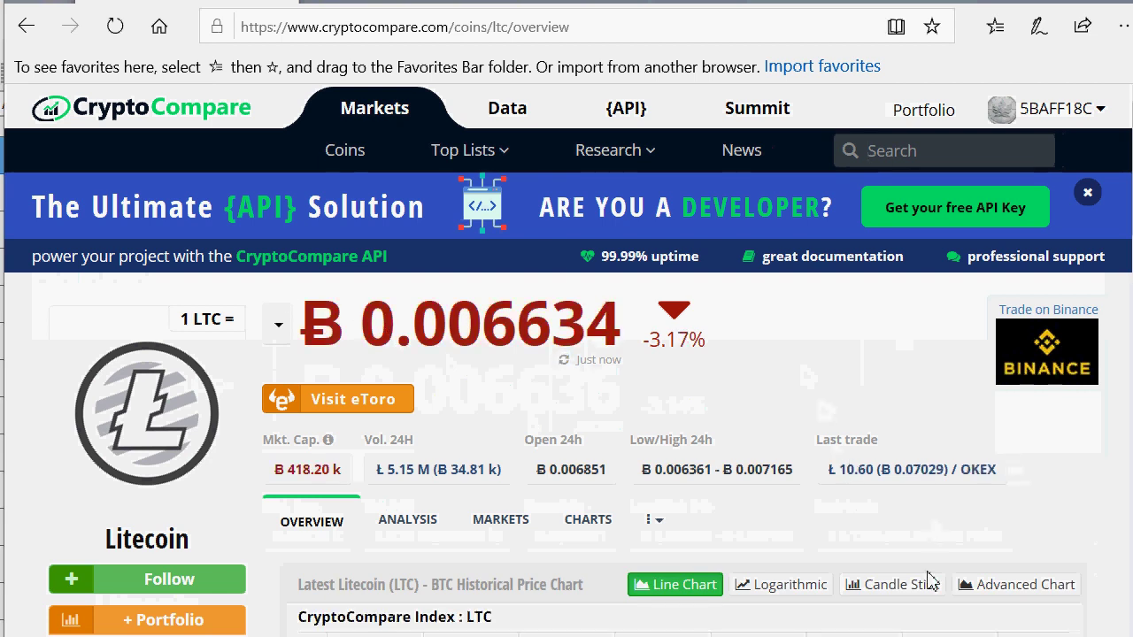
Open Litecoin's advanced historical price chart and set its time range to All Data.
{"action": "scroll", "coordinate": [980, 590], "scroll_direction": "down", "scroll_amount": 2}
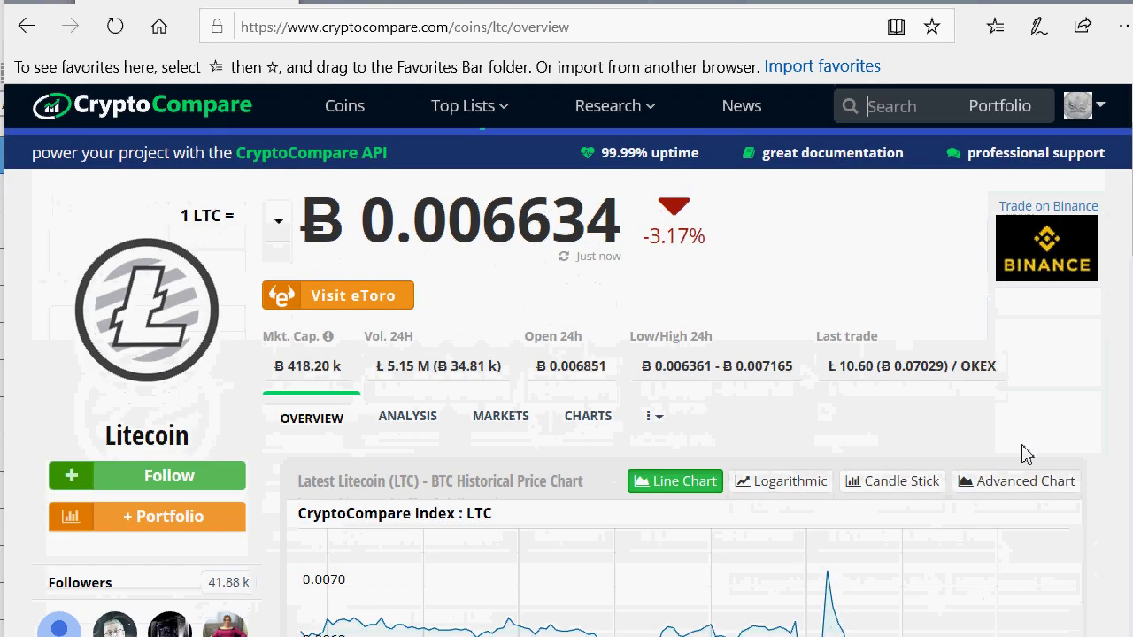
{"action": "left_click", "coordinate": [1004, 493]}
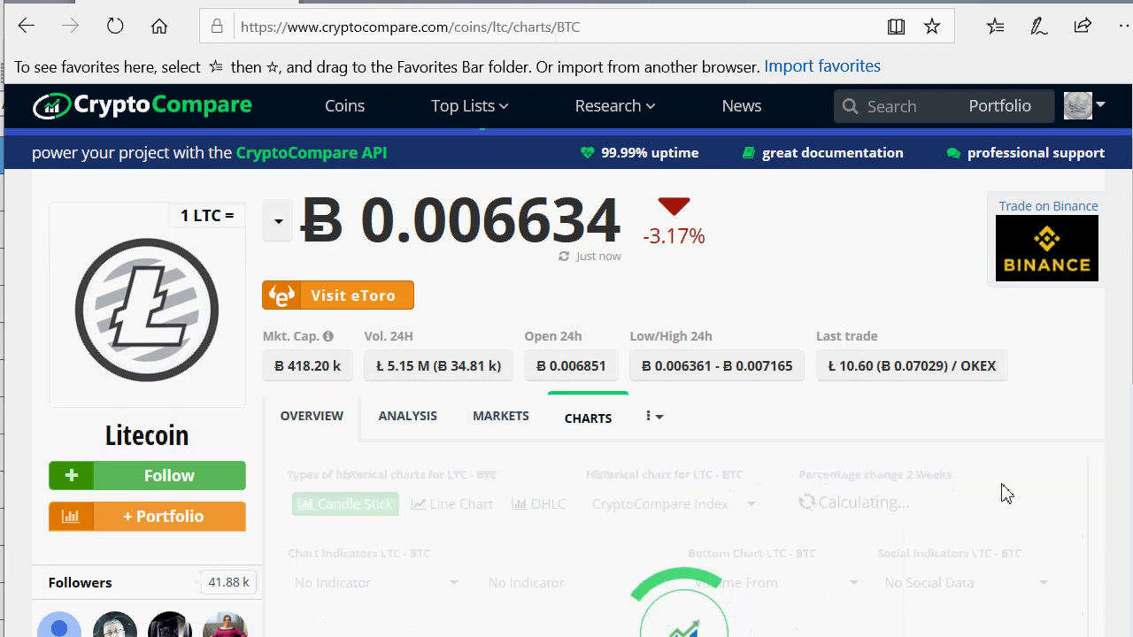
{"action": "scroll", "coordinate": [1000, 489], "scroll_direction": "down", "scroll_amount": 3}
{"action": "scroll", "coordinate": [993, 484], "scroll_direction": "down", "scroll_amount": 2}
{"action": "scroll", "coordinate": [991, 482], "scroll_direction": "down", "scroll_amount": 2}
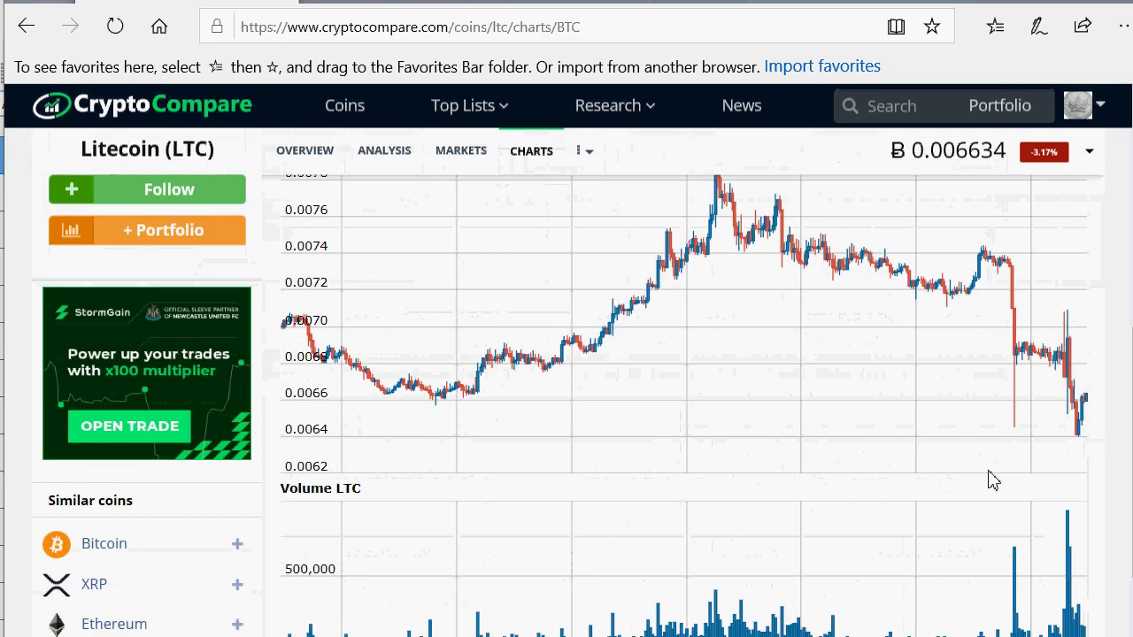
{"action": "scroll", "coordinate": [994, 607], "scroll_direction": "down", "scroll_amount": 2}
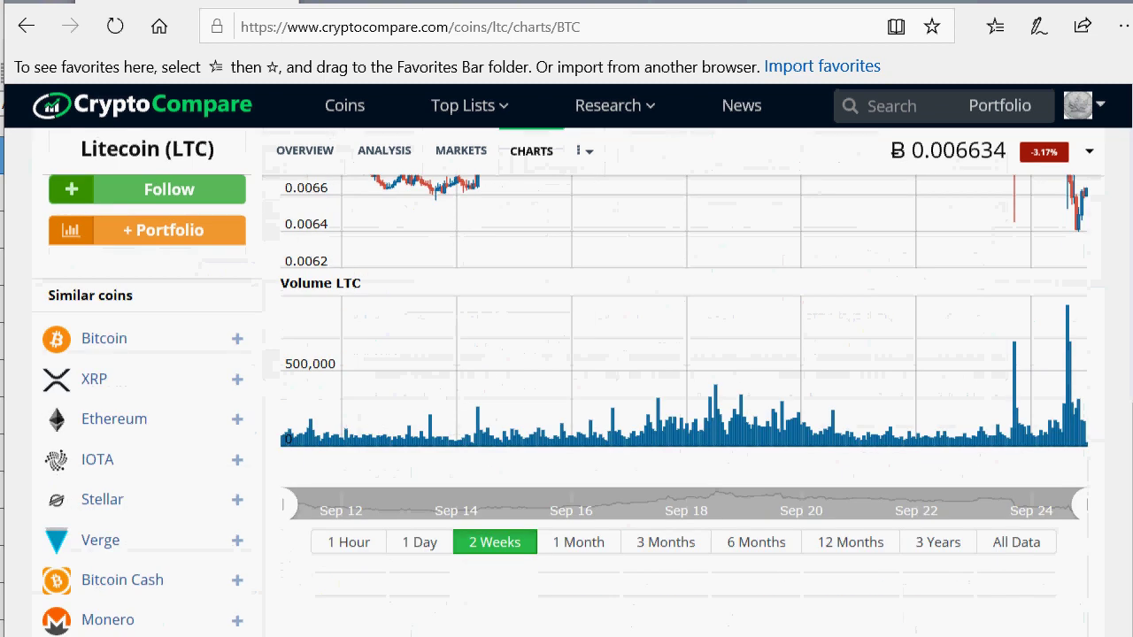
{"action": "left_click", "coordinate": [1018, 541]}
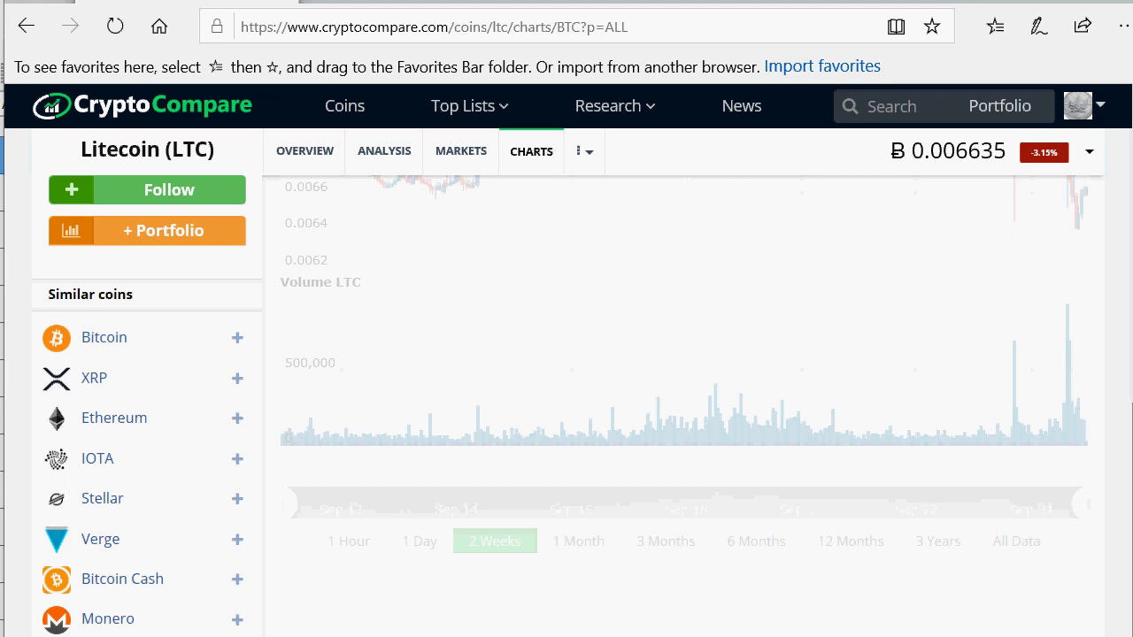
Export the Litecoin chart data in XLSX format.
{"action": "scroll", "coordinate": [566, 406], "scroll_direction": "up", "scroll_amount": 6}
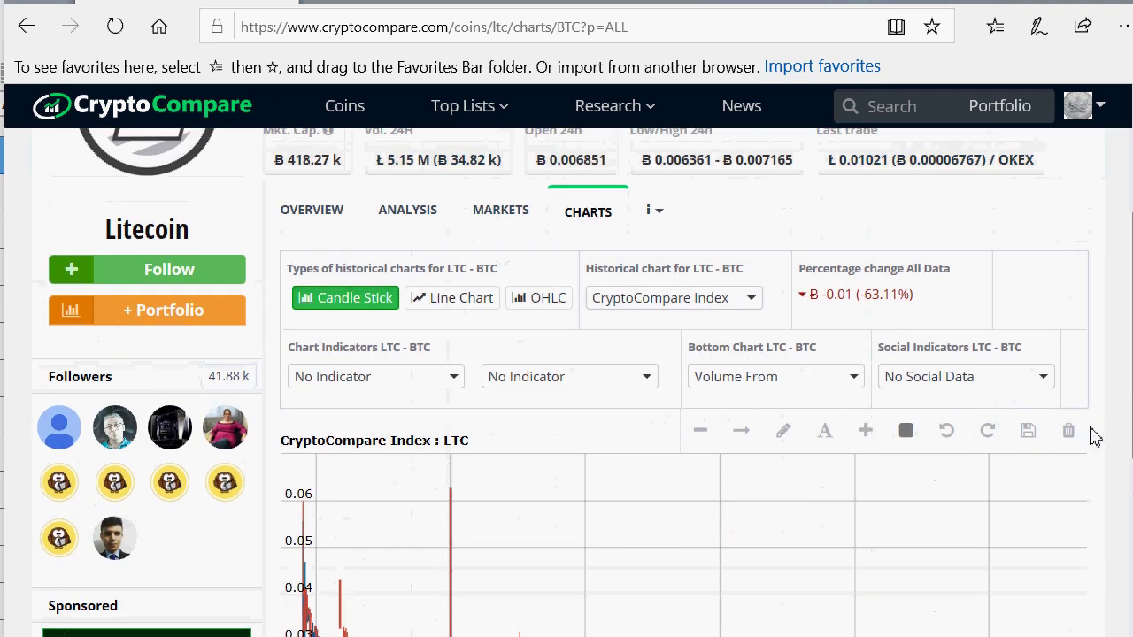
{"action": "left_click", "coordinate": [1029, 429]}
{"action": "scroll", "coordinate": [1034, 438], "scroll_direction": "down", "scroll_amount": 1}
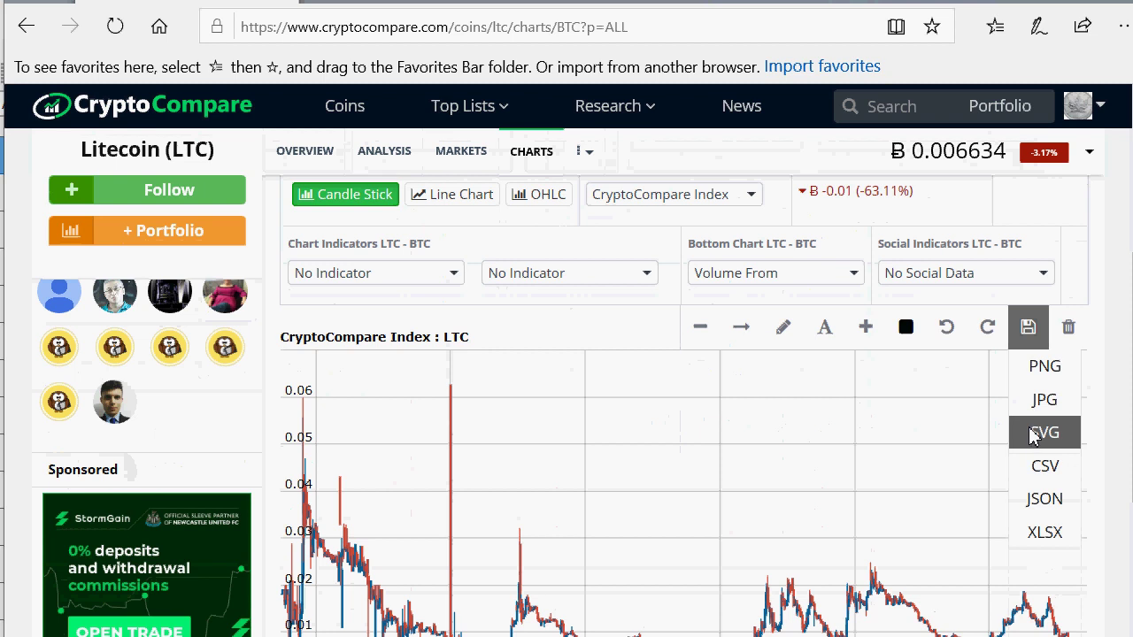
{"action": "left_click", "coordinate": [1046, 536]}
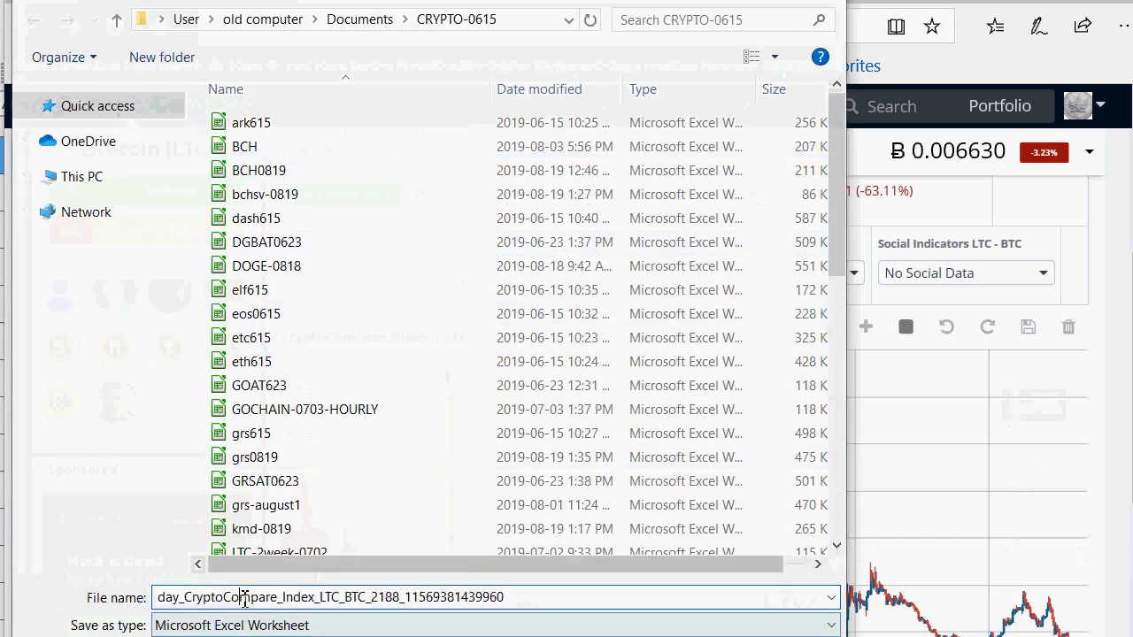
Save the exported Excel worksheet as ltcat0924 in the CRYPTO-0615 folder and open it in LibreOffice Calc.
{"action": "key", "text": "ctrl+a"}
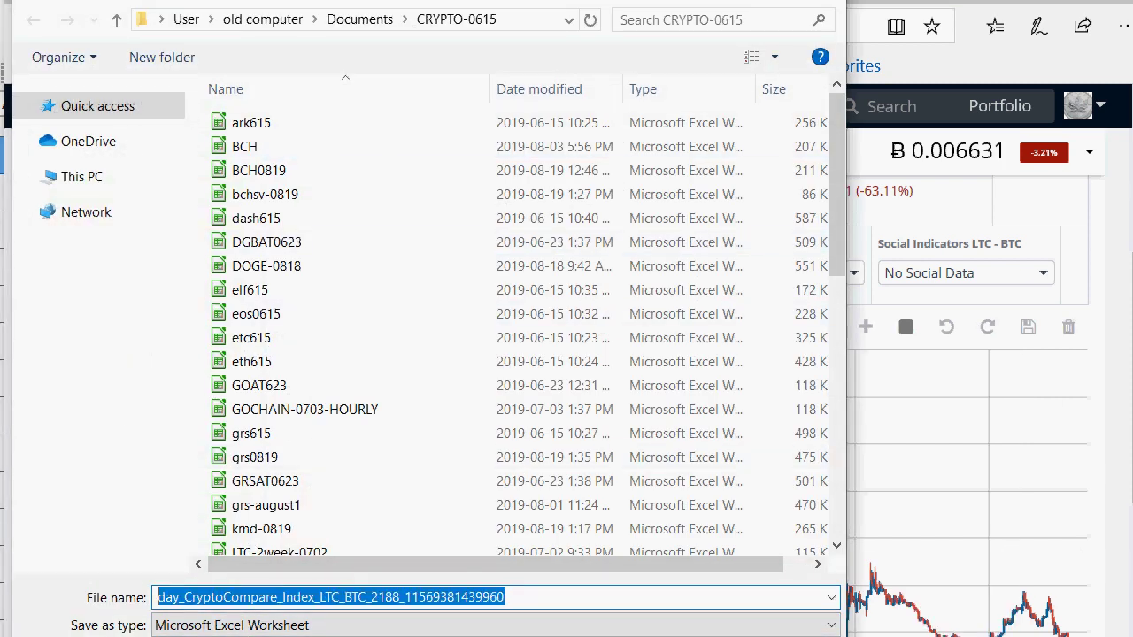
{"action": "type", "text": "ltce"}
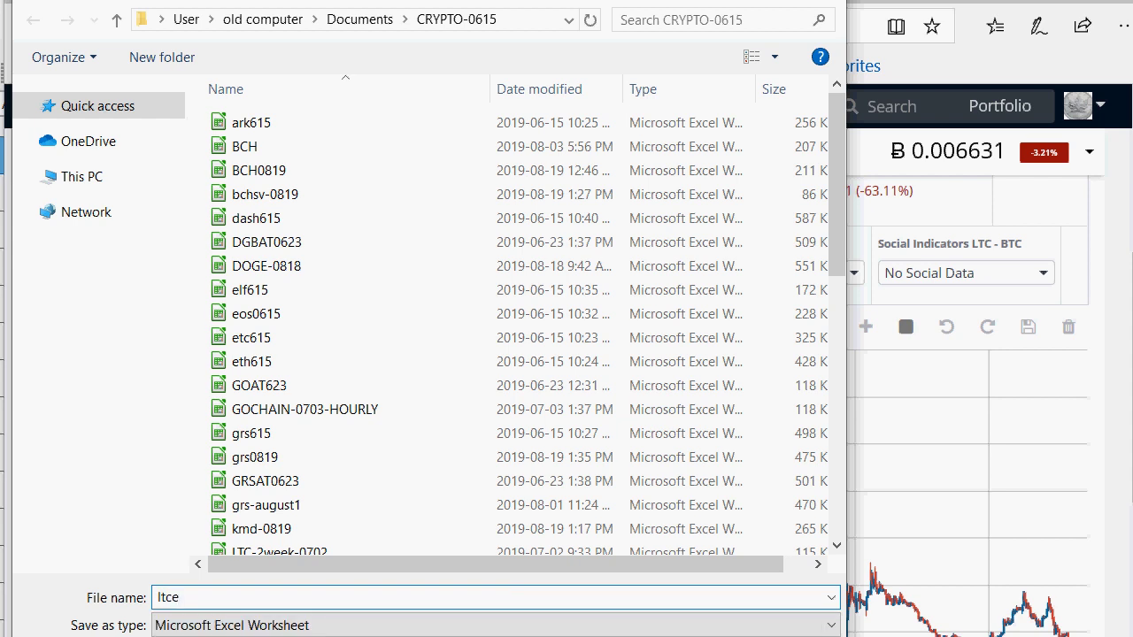
{"action": "key", "text": "BackSpace"}
{"action": "key", "text": "BackSpace"}
{"action": "key", "text": "BackSpace"}
{"action": "type", "text": "tc"}
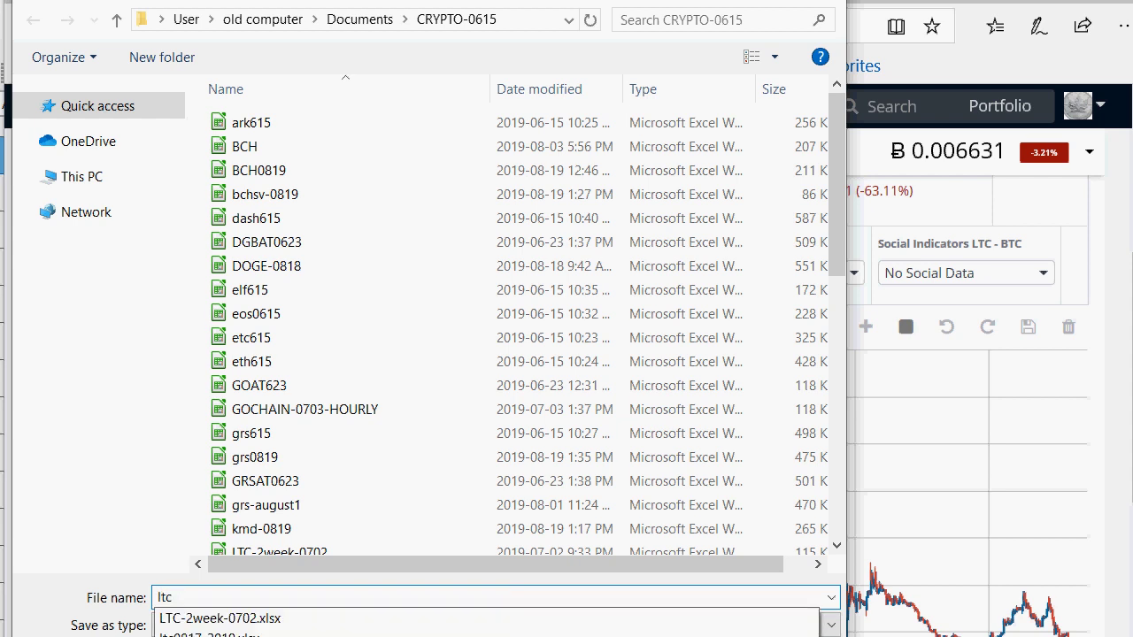
{"action": "type", "text": "at"}
{"action": "type", "text": "082"}
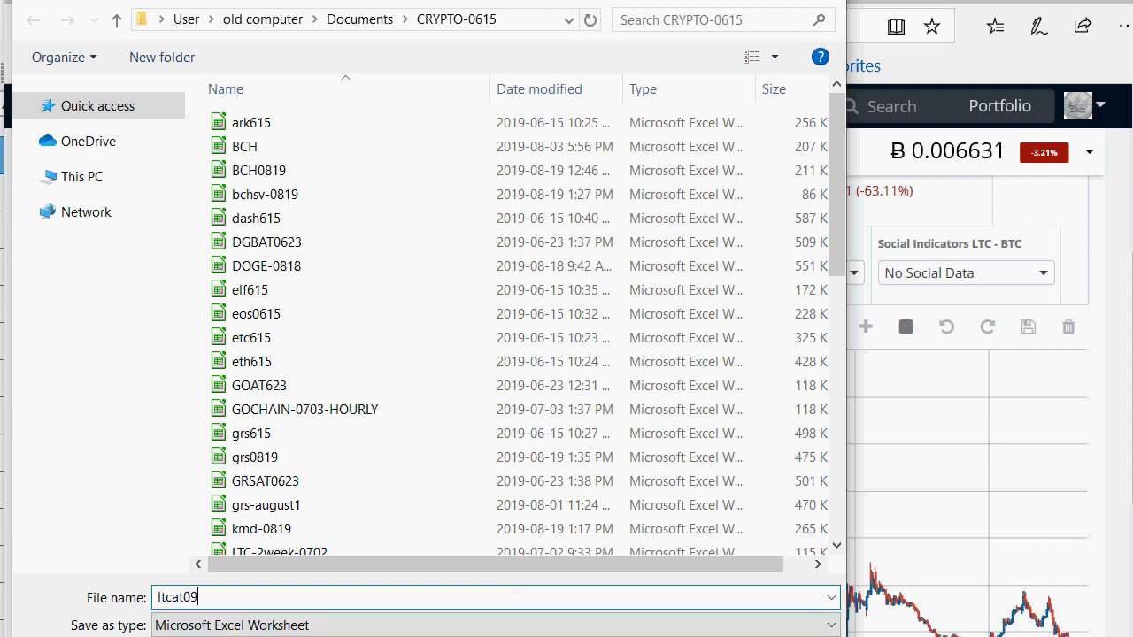
{"action": "key", "text": "Return"}
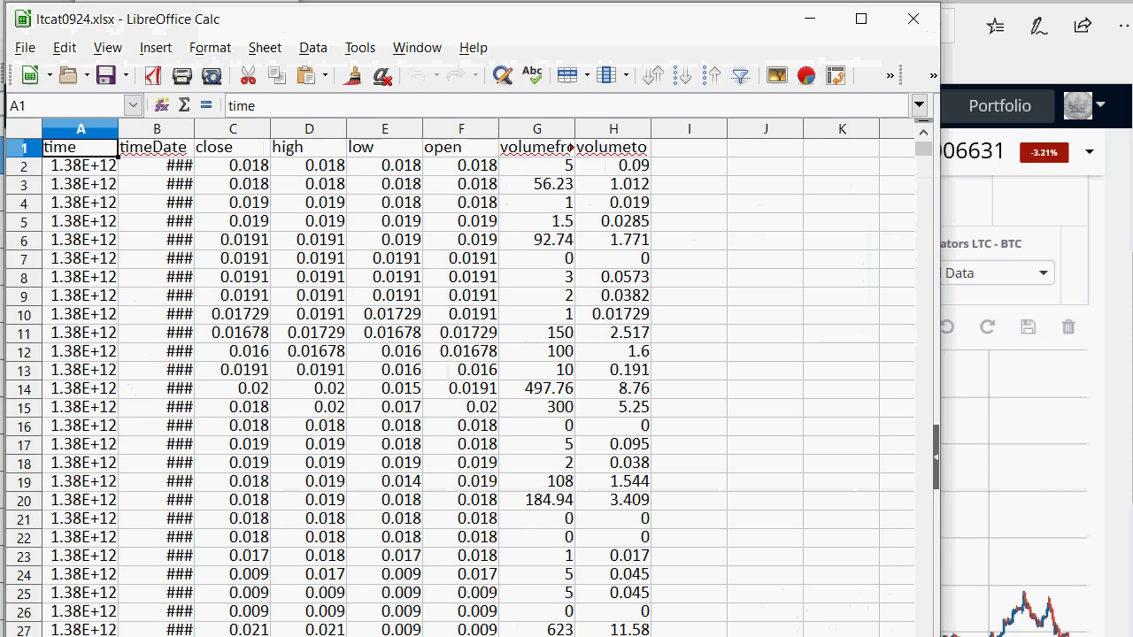
Select the range A1:F4444 in ltcat0924.xlsx and copy it.
{"action": "left_click_drag", "start_coordinate": [180, 13], "coordinate": [251, 10]}
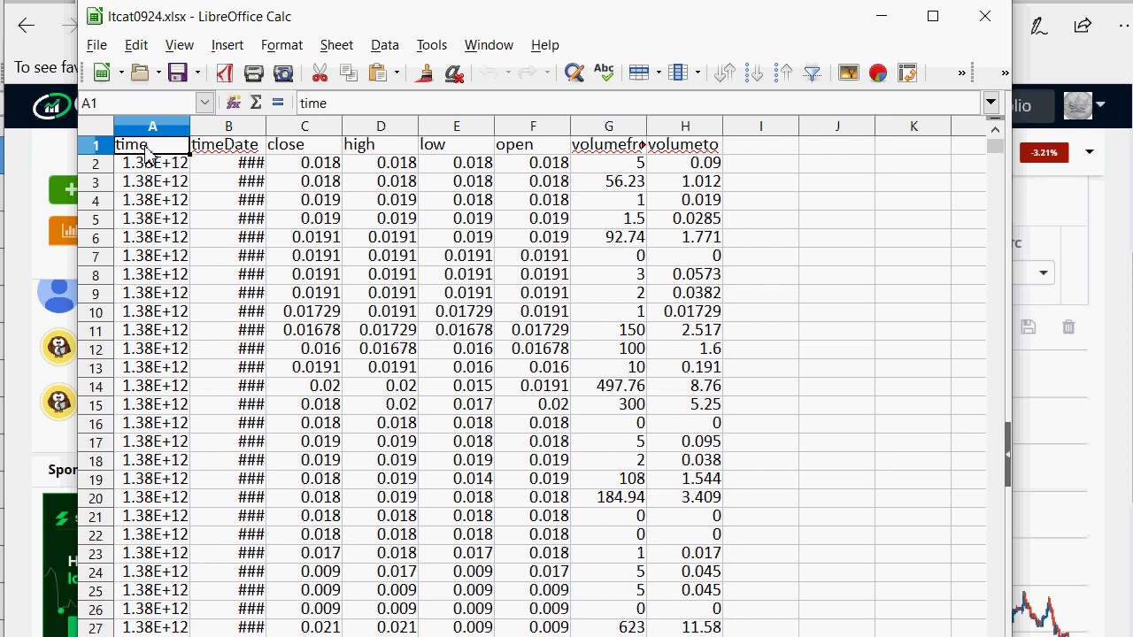
{"action": "left_click_drag", "start_coordinate": [150, 146], "coordinate": [553, 428]}
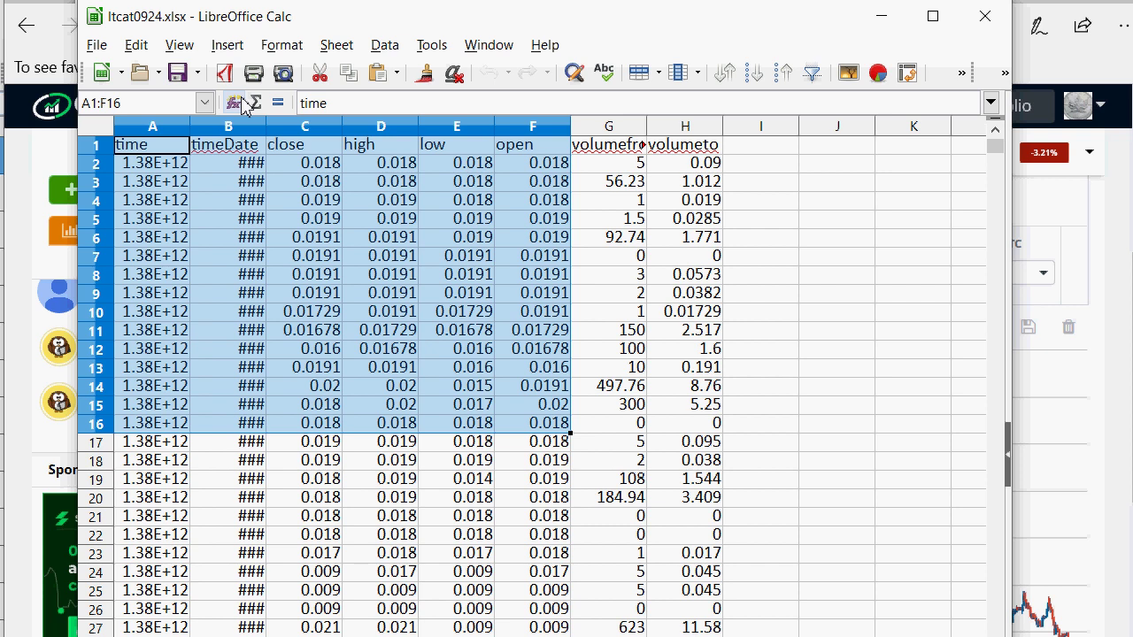
{"action": "left_click", "coordinate": [161, 103]}
{"action": "left_click", "coordinate": [161, 103]}
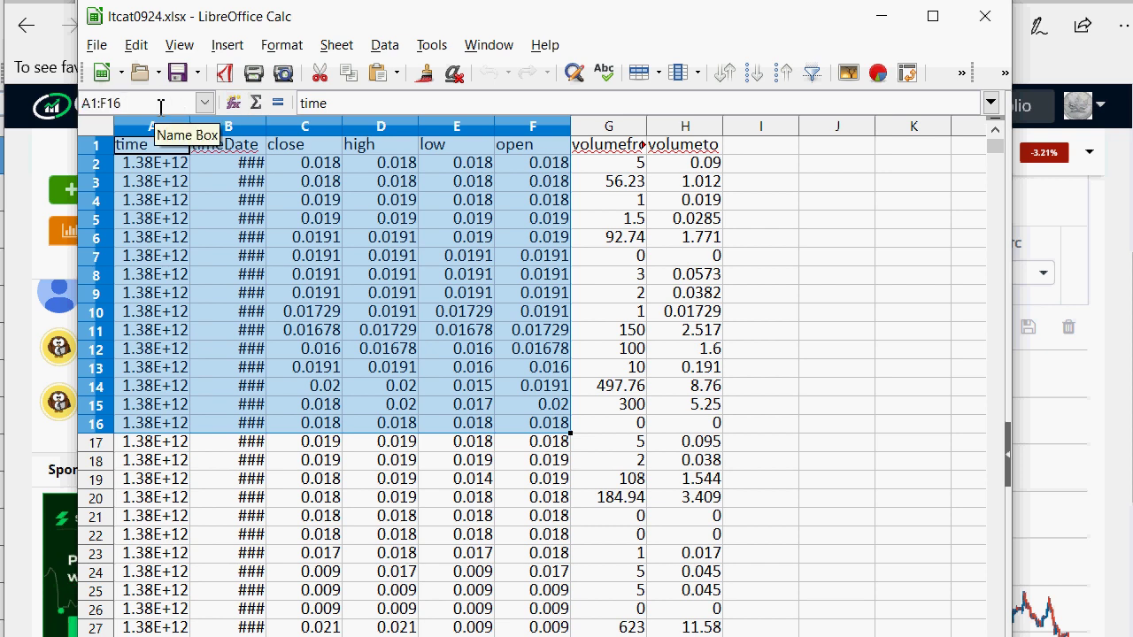
{"action": "key", "text": "BackSpace"}
{"action": "key", "text": "BackSpace"}
{"action": "type", "text": "4444"}
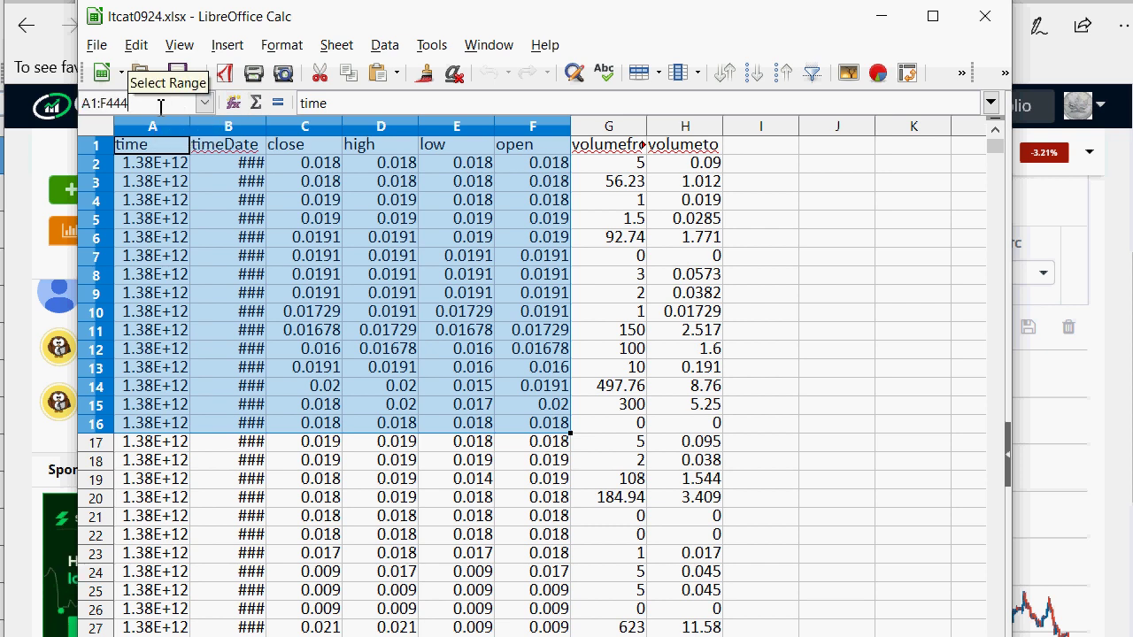
{"action": "key", "text": "Return"}
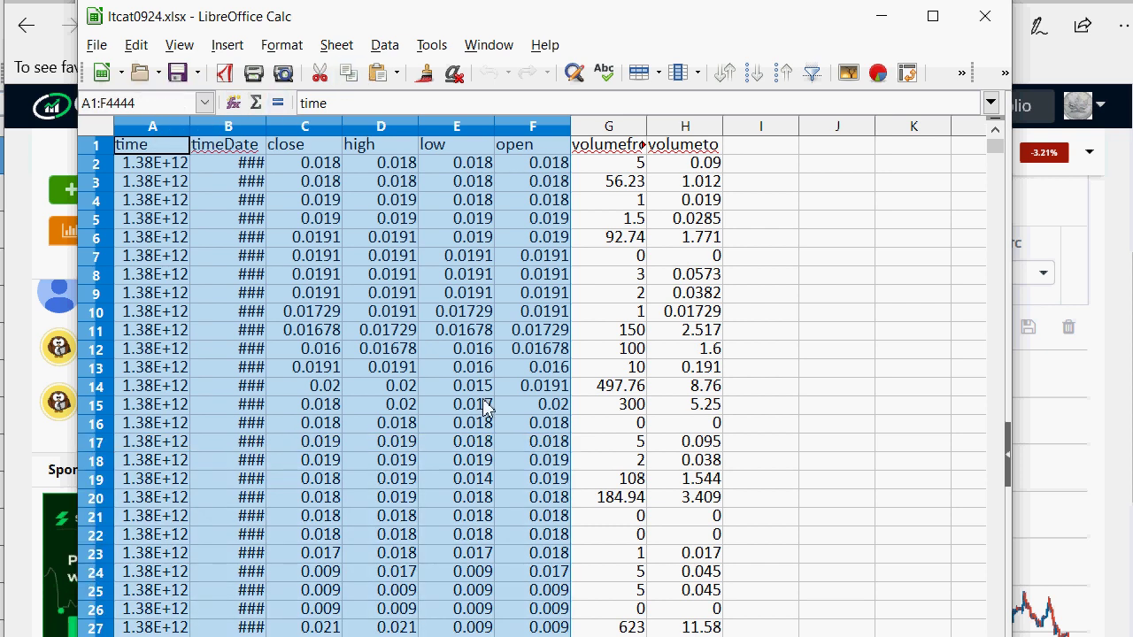
{"action": "right_click", "coordinate": [452, 410]}
{"action": "left_click", "coordinate": [495, 443]}
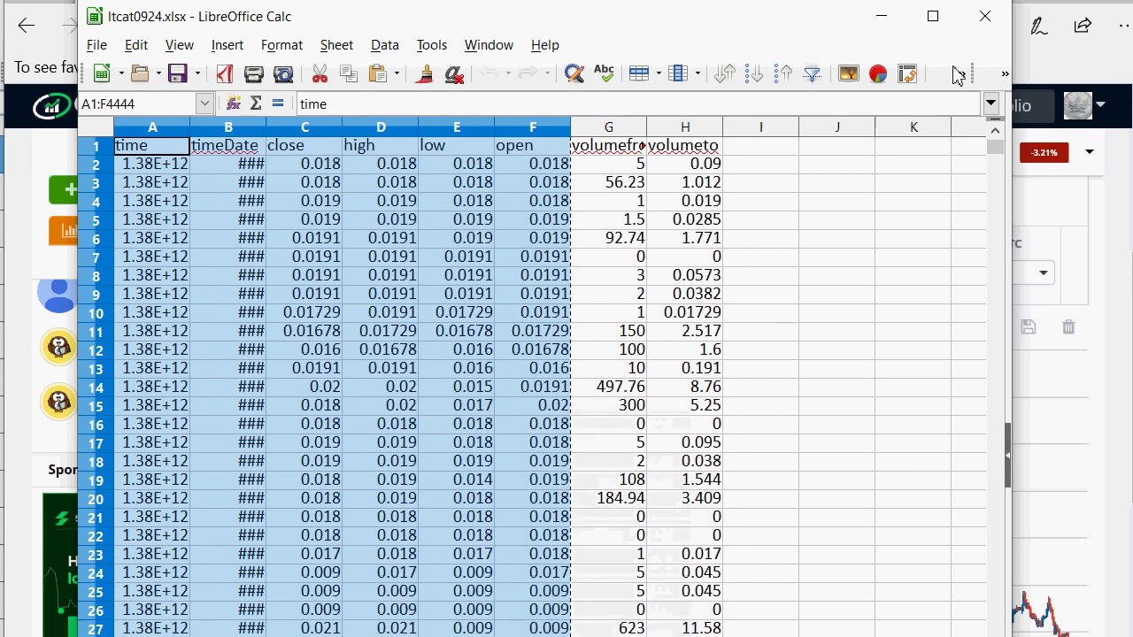
Close ltcat0924.xlsx and paste the copied price data into the Untitled 1 spreadsheet starting at cell A1.
{"action": "left_click", "coordinate": [985, 16]}
{"action": "key", "text": "alt+Tab"}
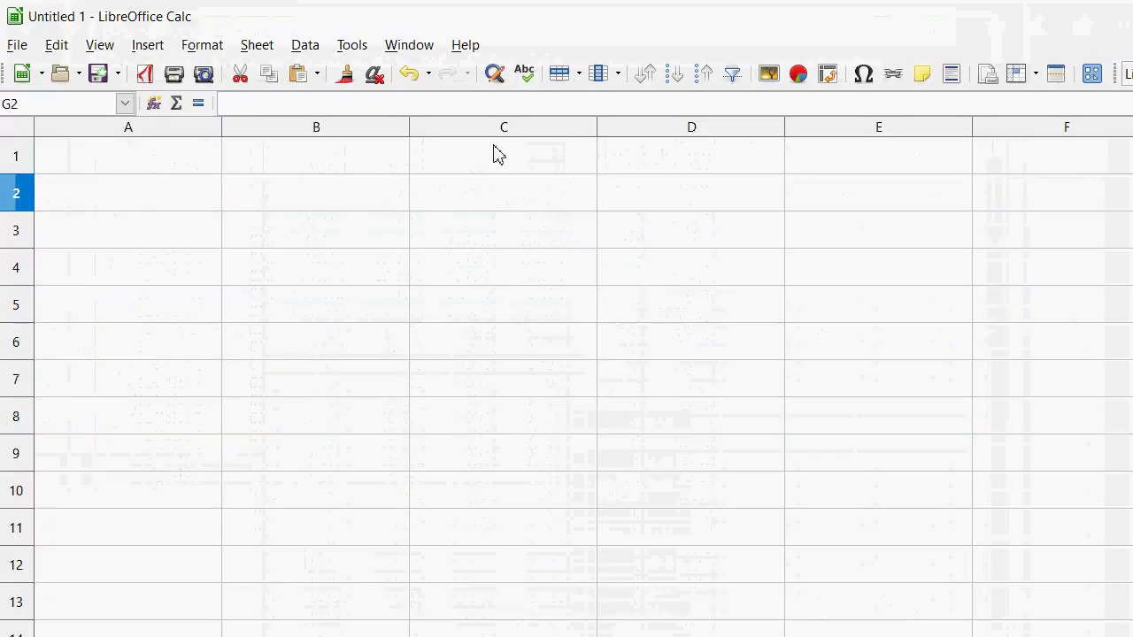
{"action": "left_click", "coordinate": [183, 169]}
{"action": "right_click", "coordinate": [182, 169]}
{"action": "left_click", "coordinate": [218, 220]}
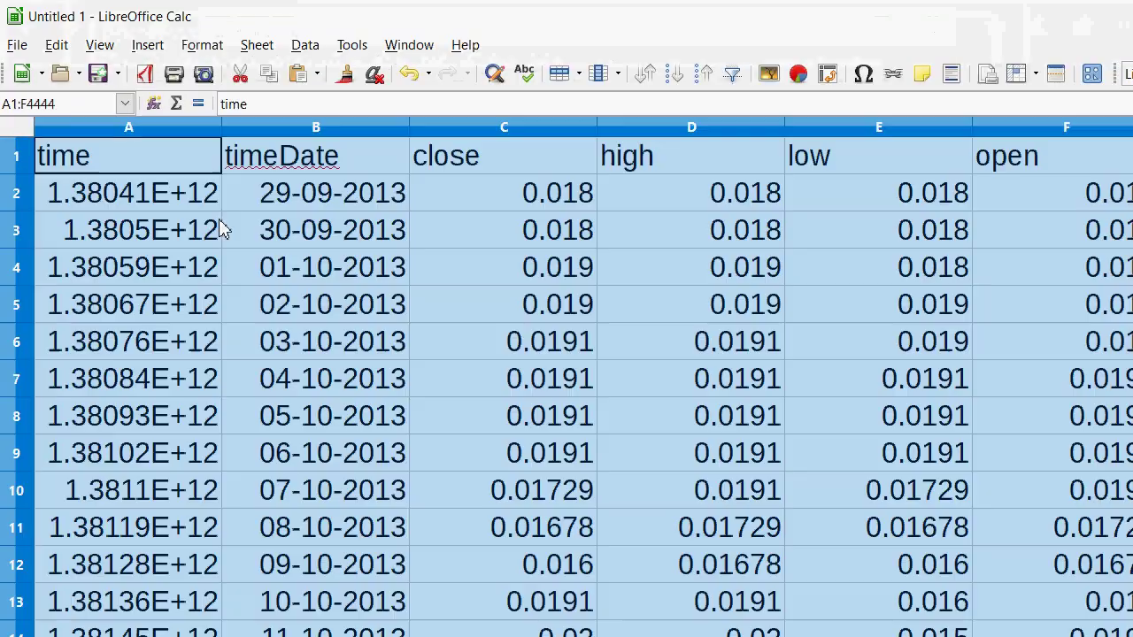
Review the timeDate, close, high, low and open columns of the pasted price data.
{"action": "left_click", "coordinate": [347, 314]}
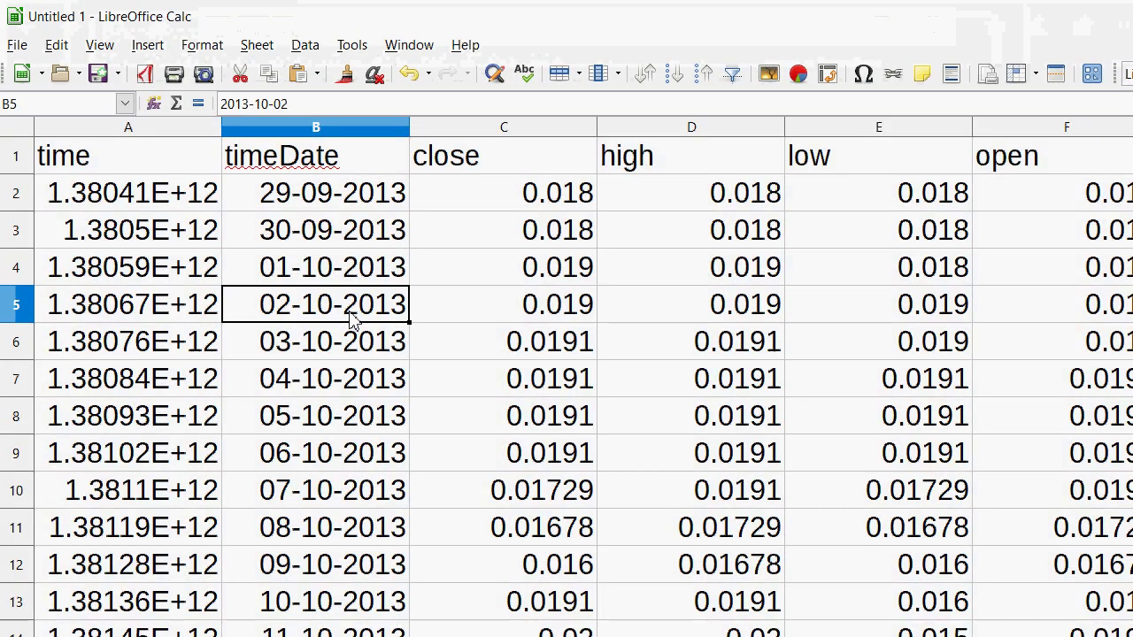
{"action": "left_click", "coordinate": [463, 168]}
{"action": "left_click", "coordinate": [633, 164]}
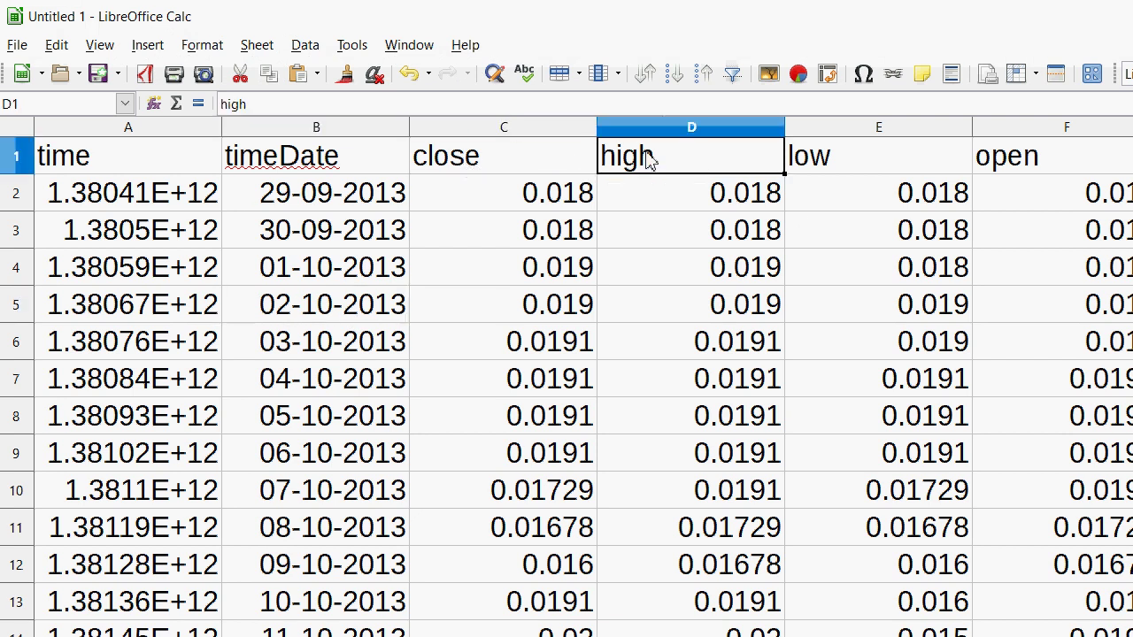
{"action": "left_click", "coordinate": [875, 159]}
{"action": "left_click", "coordinate": [1009, 167]}
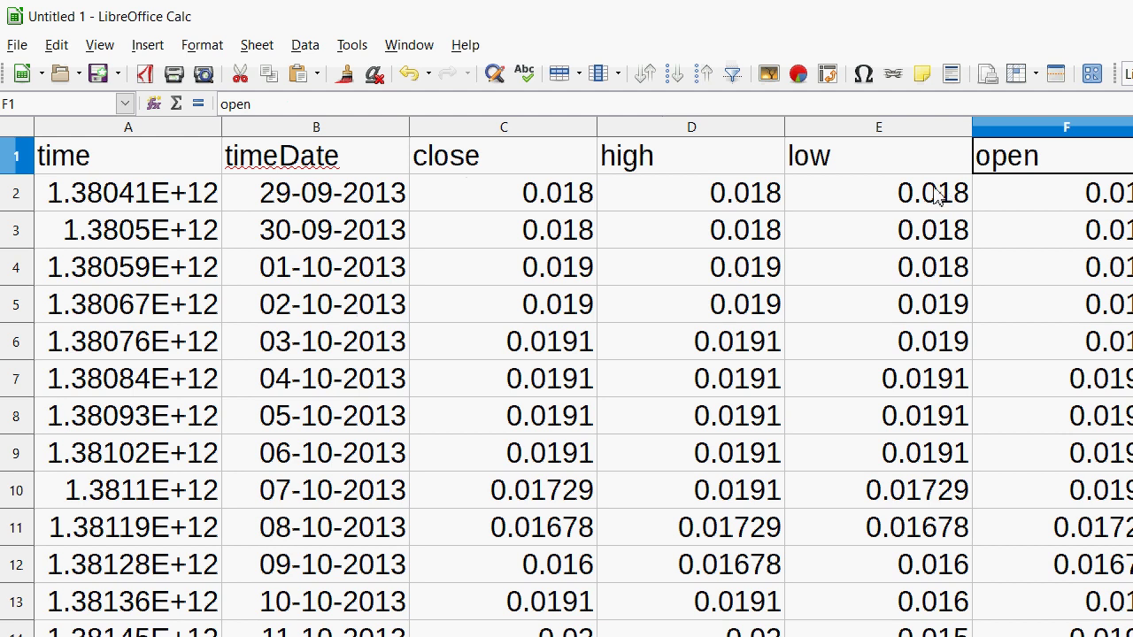
{"action": "left_click_drag", "start_coordinate": [478, 155], "coordinate": [478, 416]}
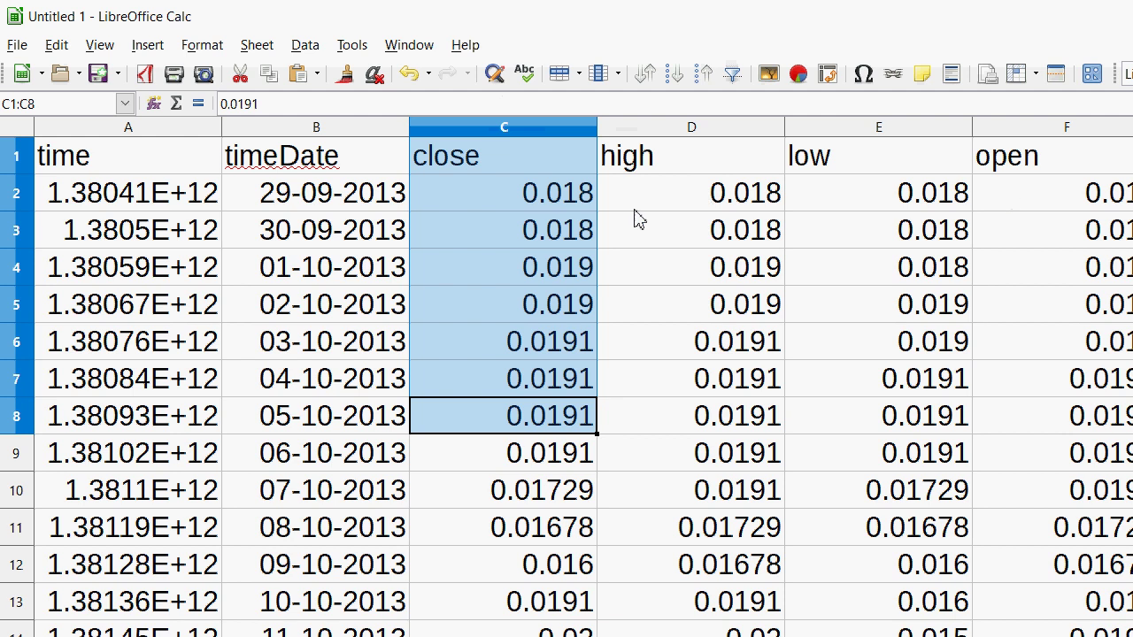
Insert an entire row at cell C3 and undo the insertion.
{"action": "left_click", "coordinate": [521, 230]}
{"action": "right_click", "coordinate": [522, 230]}
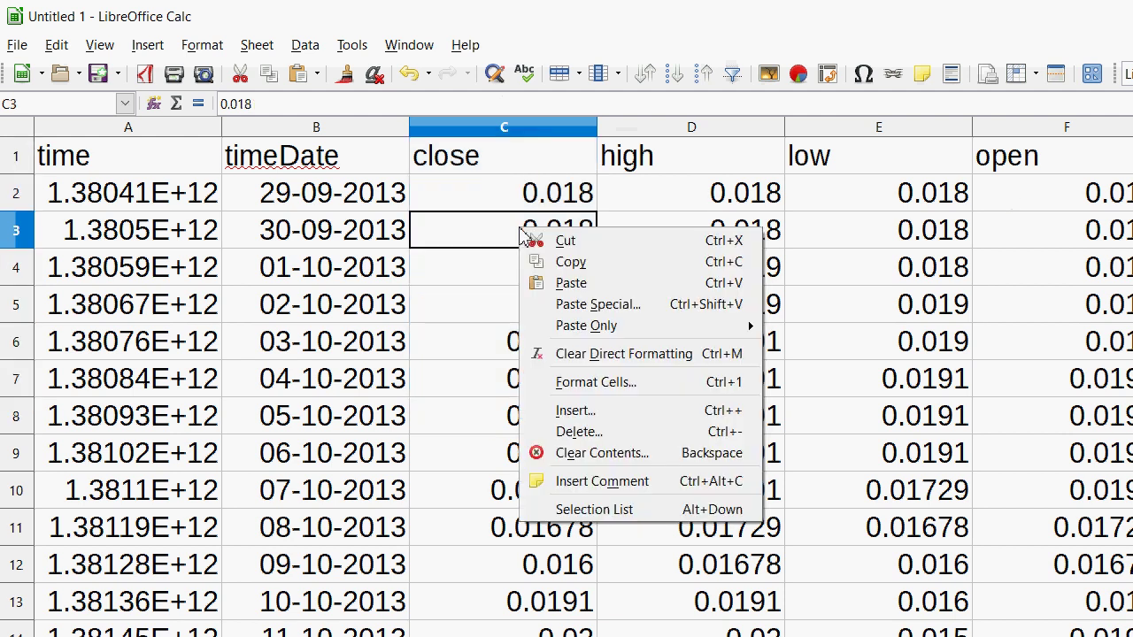
{"action": "left_click", "coordinate": [566, 411]}
{"action": "left_click", "coordinate": [629, 442]}
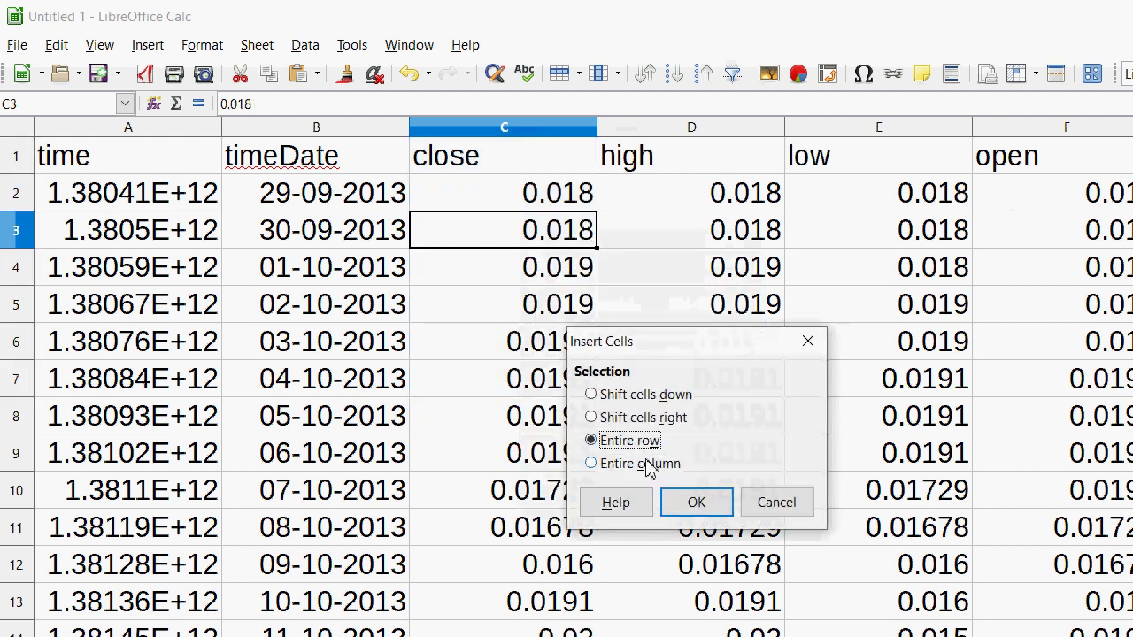
{"action": "left_click", "coordinate": [674, 503]}
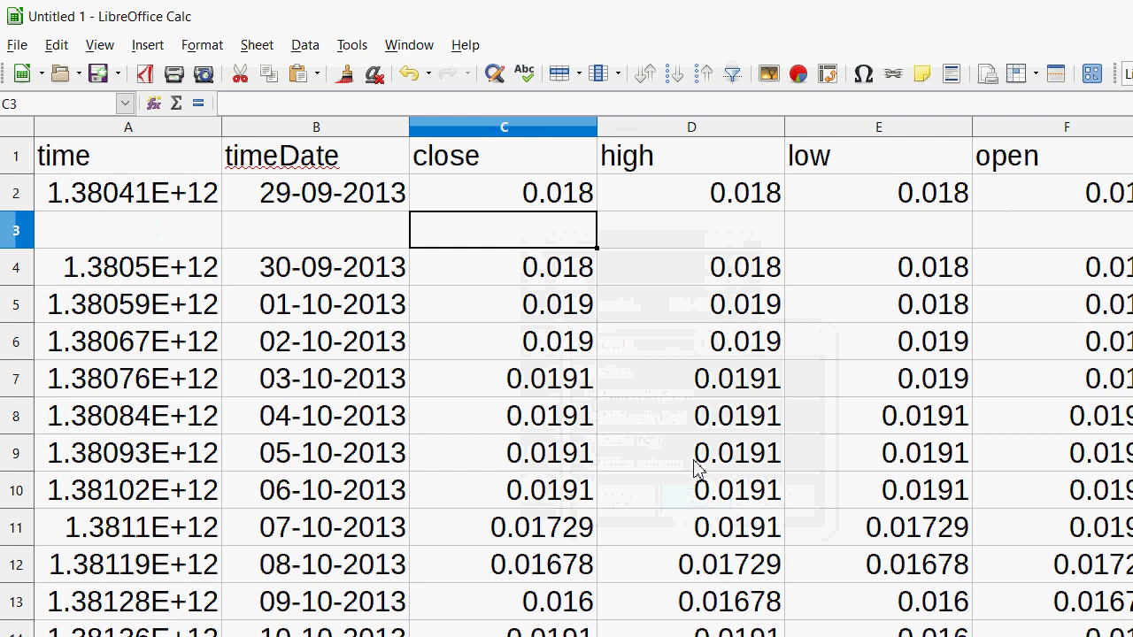
{"action": "key", "text": "ctrl+z"}
Insert an entire blank column at cell C3, before the close column.
{"action": "right_click", "coordinate": [559, 252]}
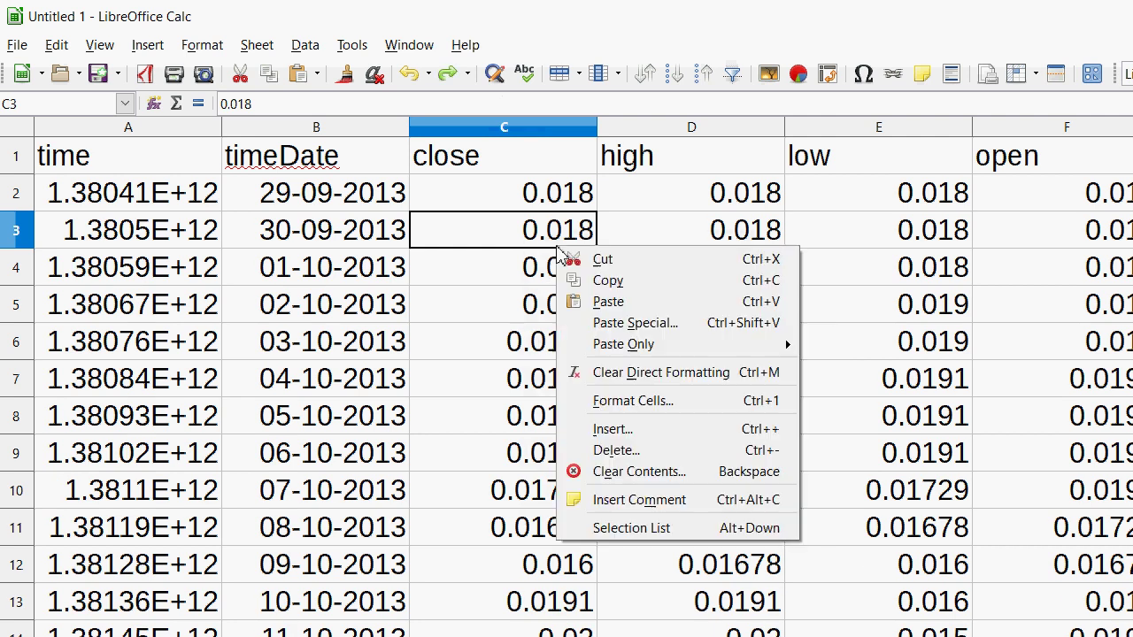
{"action": "left_click", "coordinate": [613, 429]}
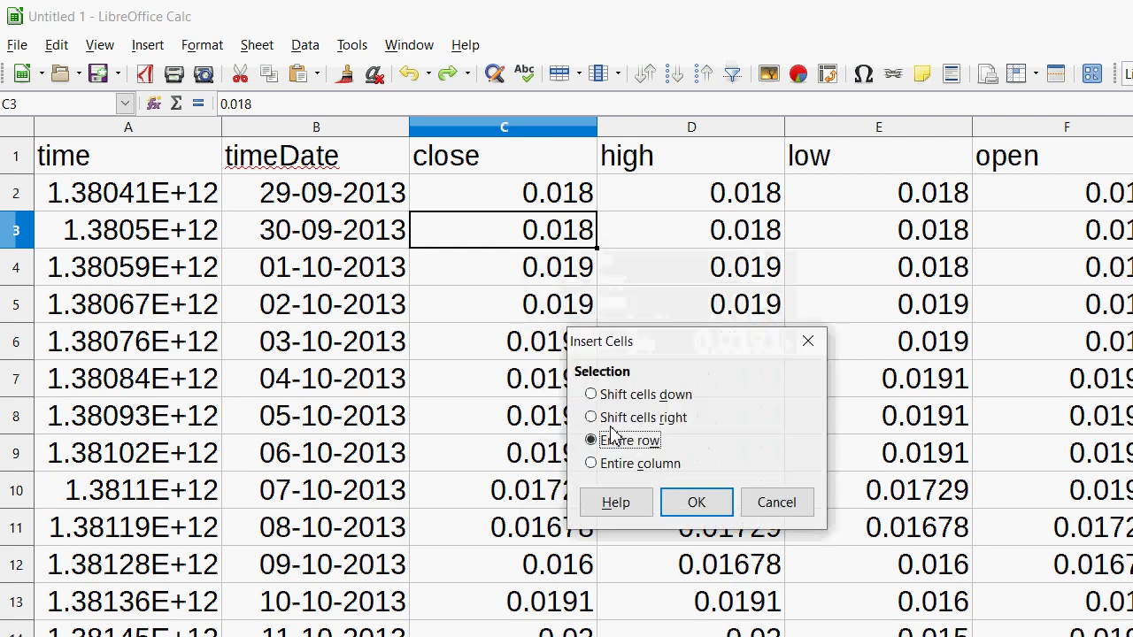
{"action": "left_click", "coordinate": [631, 464]}
{"action": "left_click", "coordinate": [679, 504]}
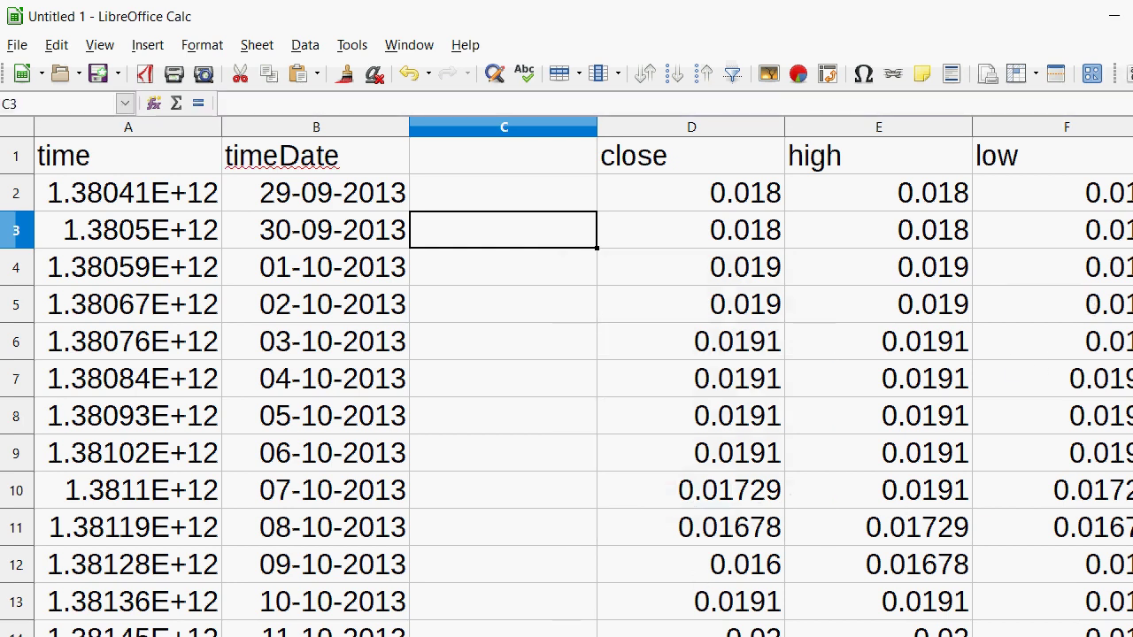
Select the open column as range G1:G9555 and move it into the blank column C, starting at C1.
{"action": "scroll", "coordinate": [566, 354], "scroll_direction": "right", "scroll_amount": 2}
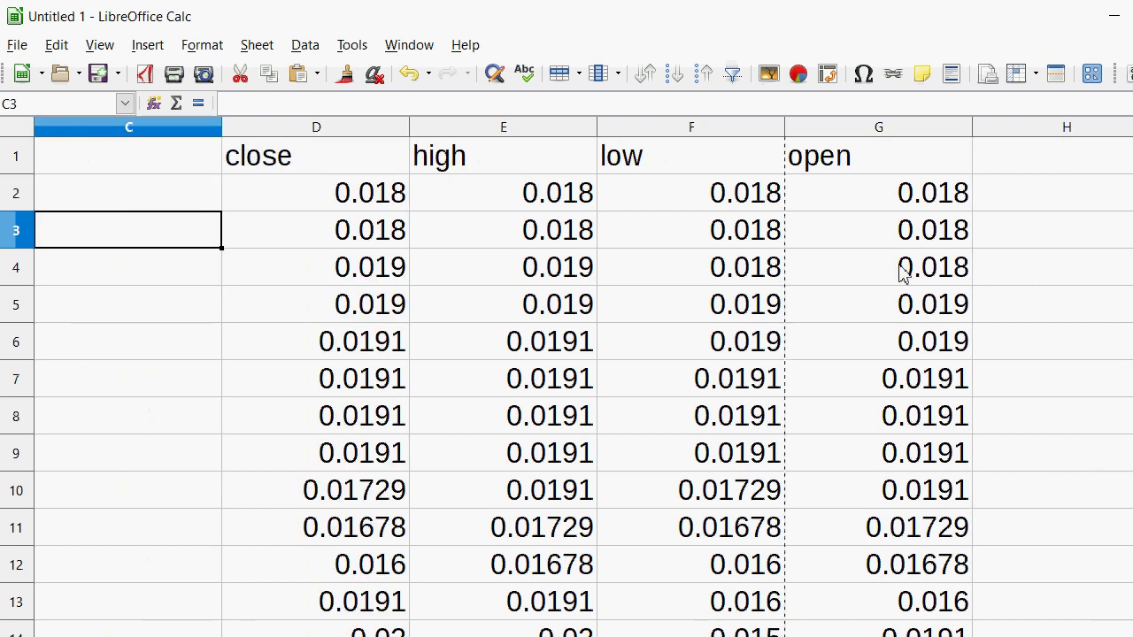
{"action": "left_click_drag", "start_coordinate": [896, 172], "coordinate": [891, 464]}
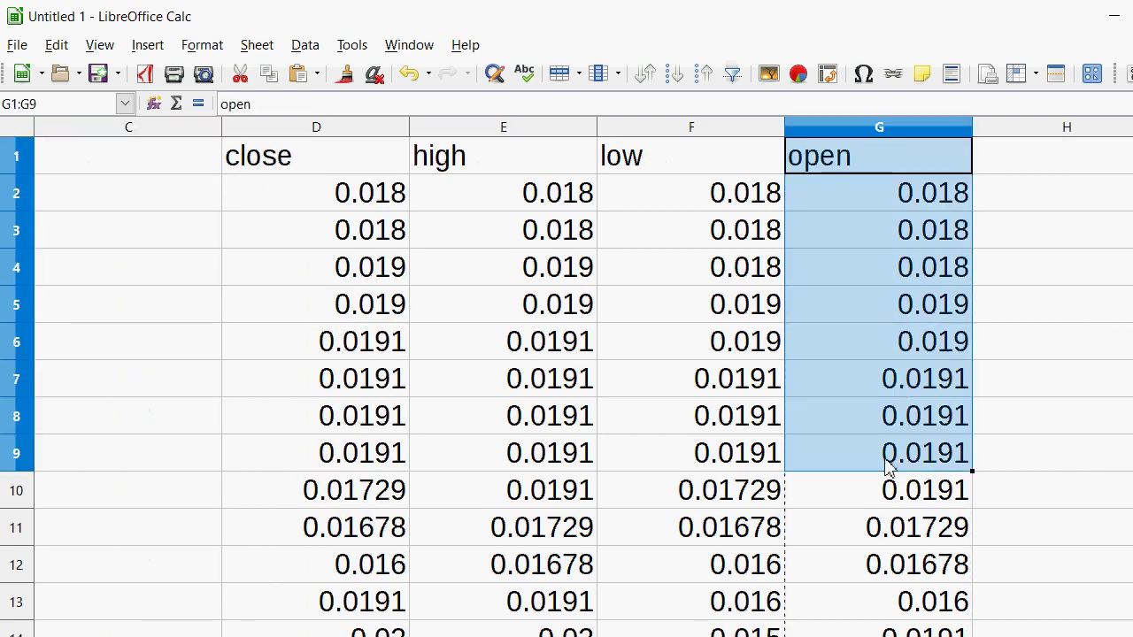
{"action": "left_click", "coordinate": [62, 102]}
{"action": "left_click", "coordinate": [62, 103]}
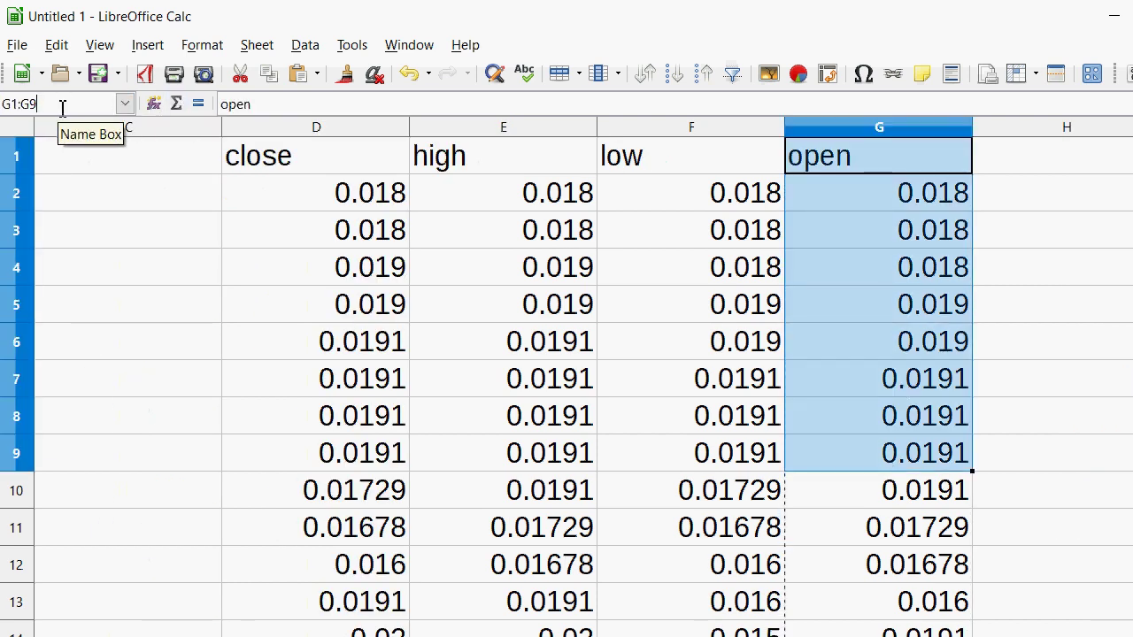
{"action": "type", "text": "555"}
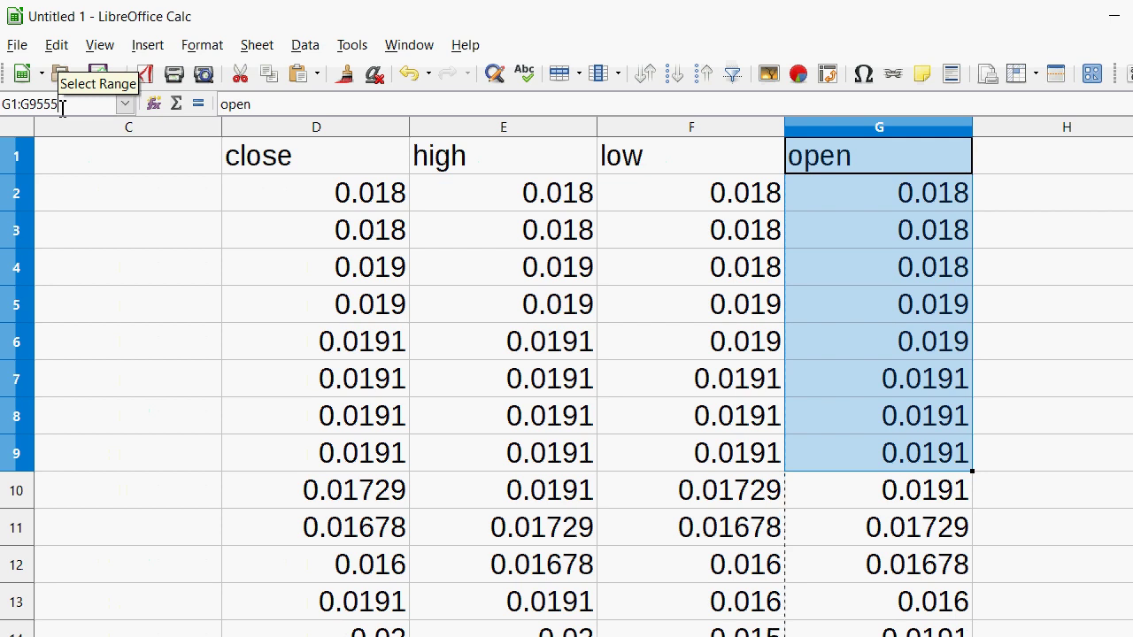
{"action": "key", "text": "Return"}
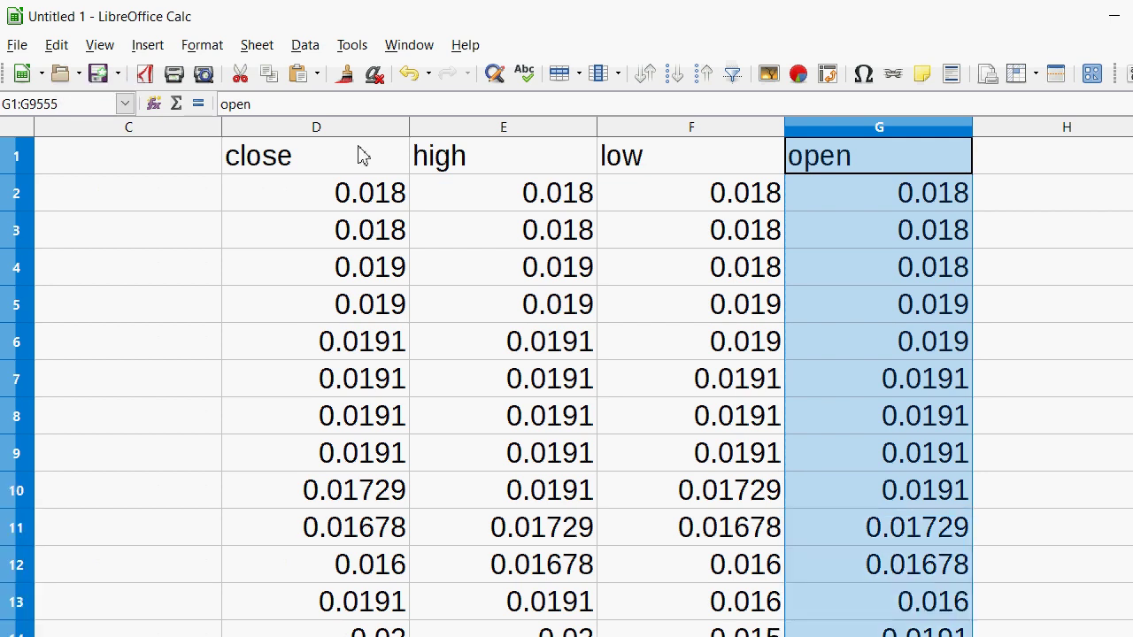
{"action": "left_click_drag", "start_coordinate": [921, 208], "coordinate": [177, 216]}
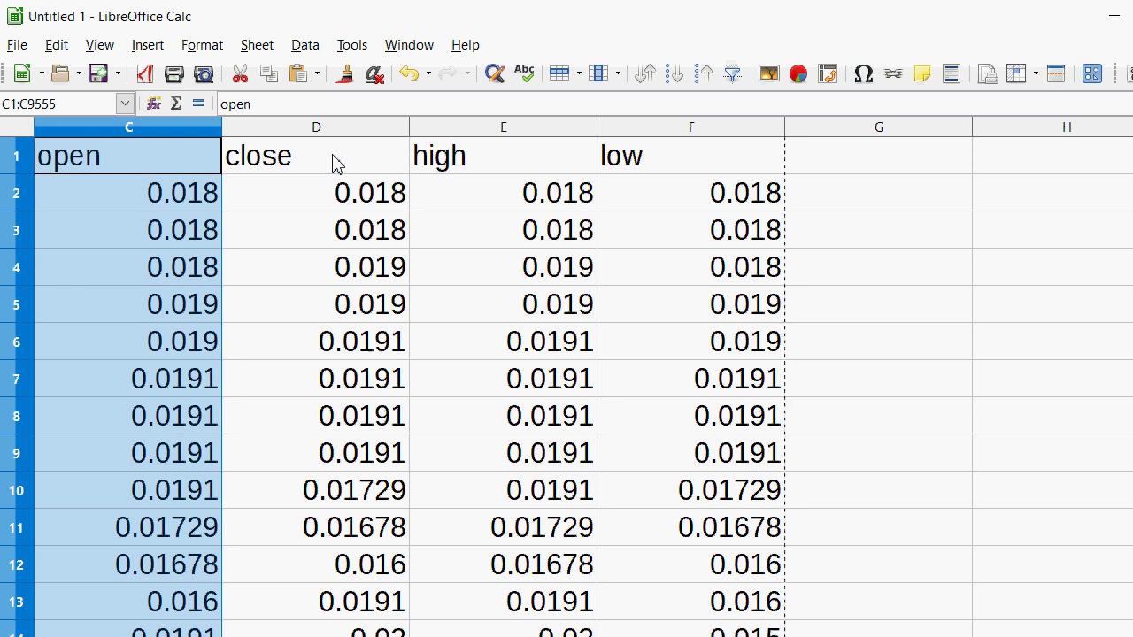
Select the close column as range D1:D10885 and move it to column G, after the low column.
{"action": "left_click_drag", "start_coordinate": [337, 166], "coordinate": [333, 491]}
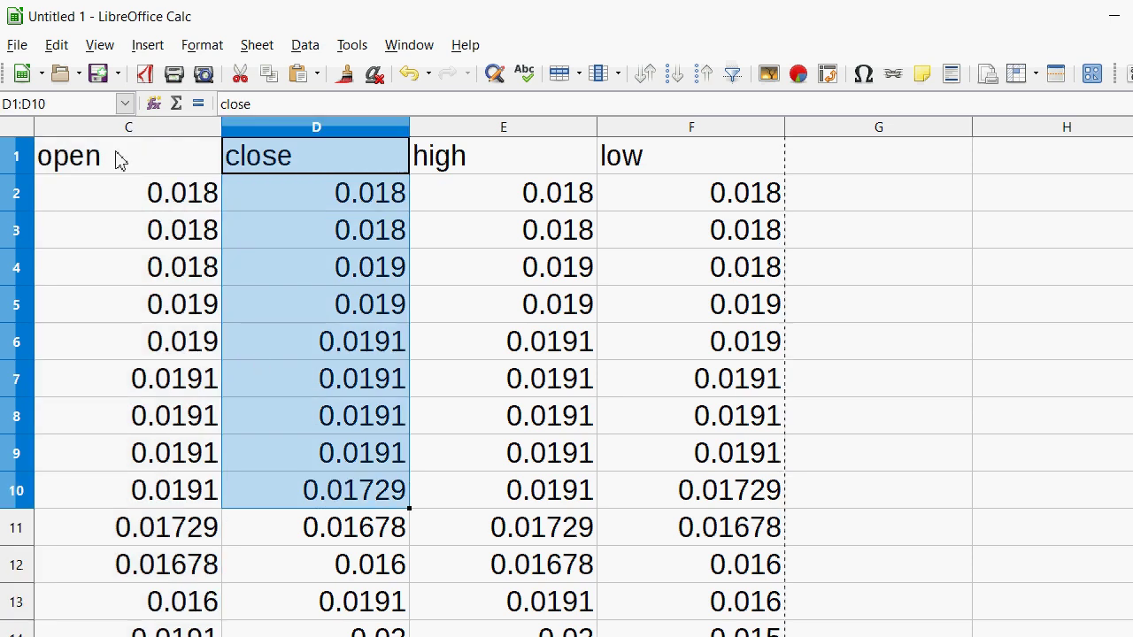
{"action": "left_click", "coordinate": [78, 104]}
{"action": "type", "text": "88"}
{"action": "key", "text": "Return"}
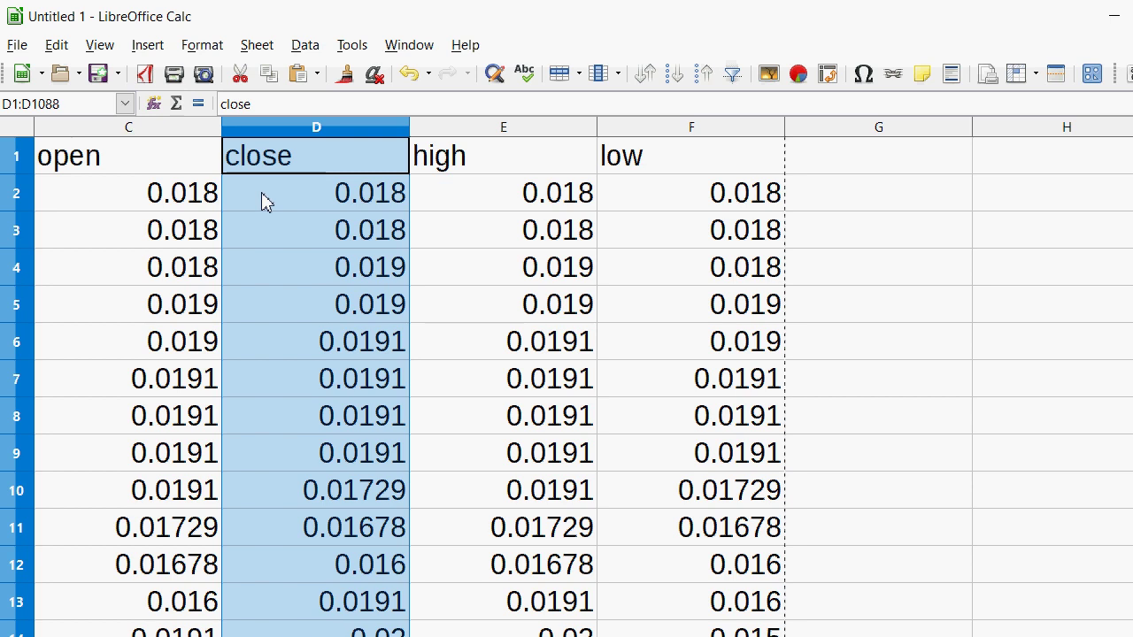
{"action": "left_click", "coordinate": [67, 104]}
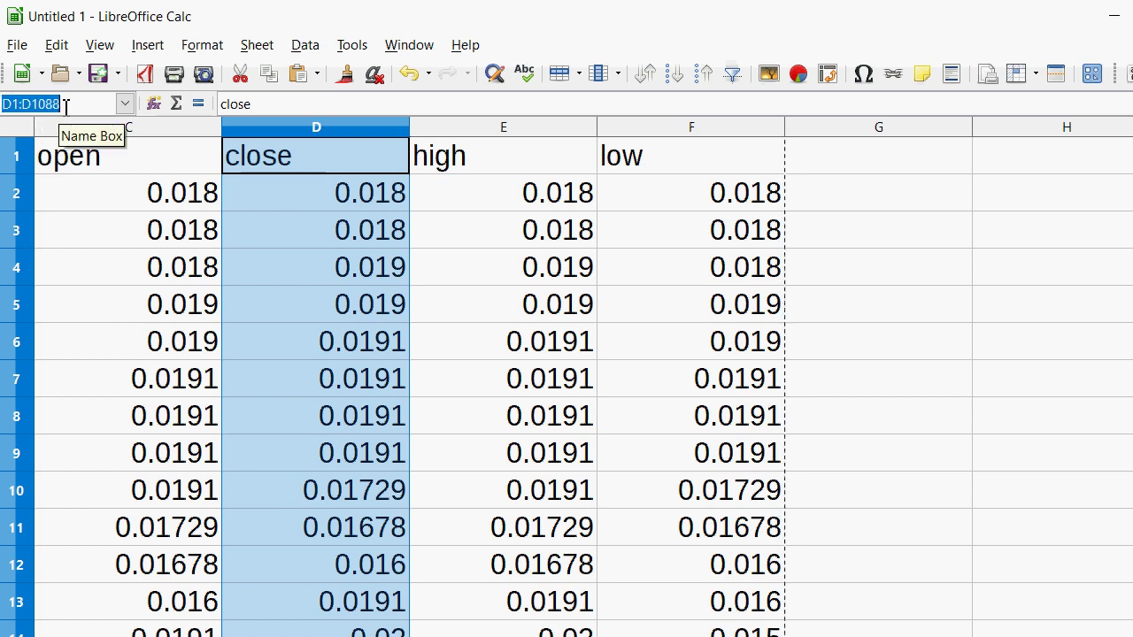
{"action": "left_click", "coordinate": [69, 104]}
{"action": "type", "text": "5"}
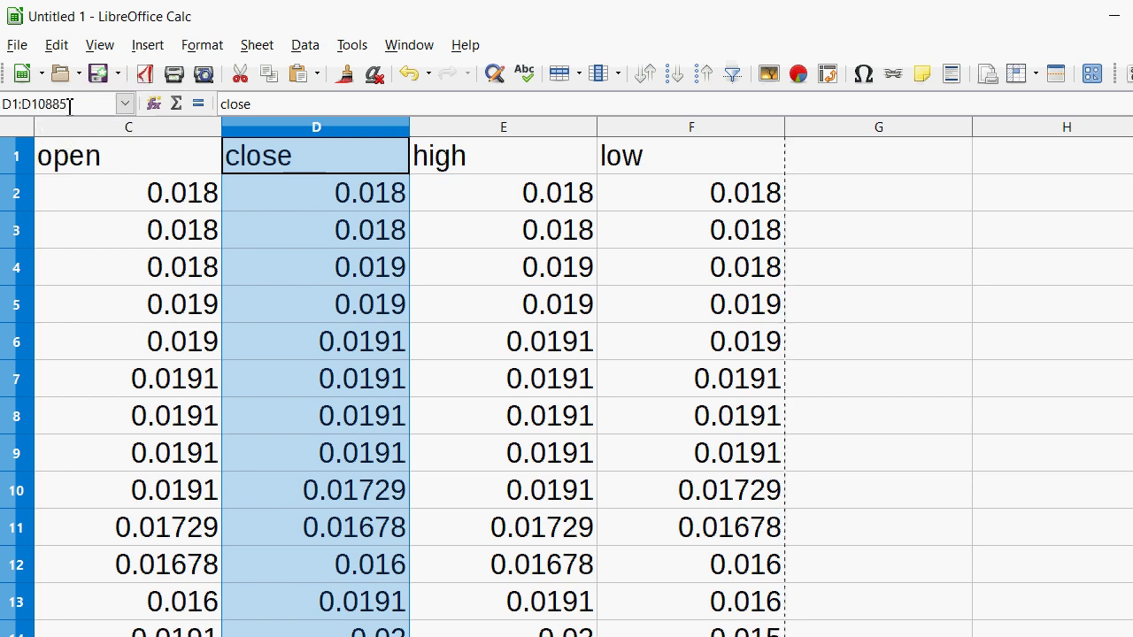
{"action": "key", "text": "Return"}
{"action": "left_click_drag", "start_coordinate": [293, 229], "coordinate": [864, 203]}
{"action": "left_click", "coordinate": [865, 203]}
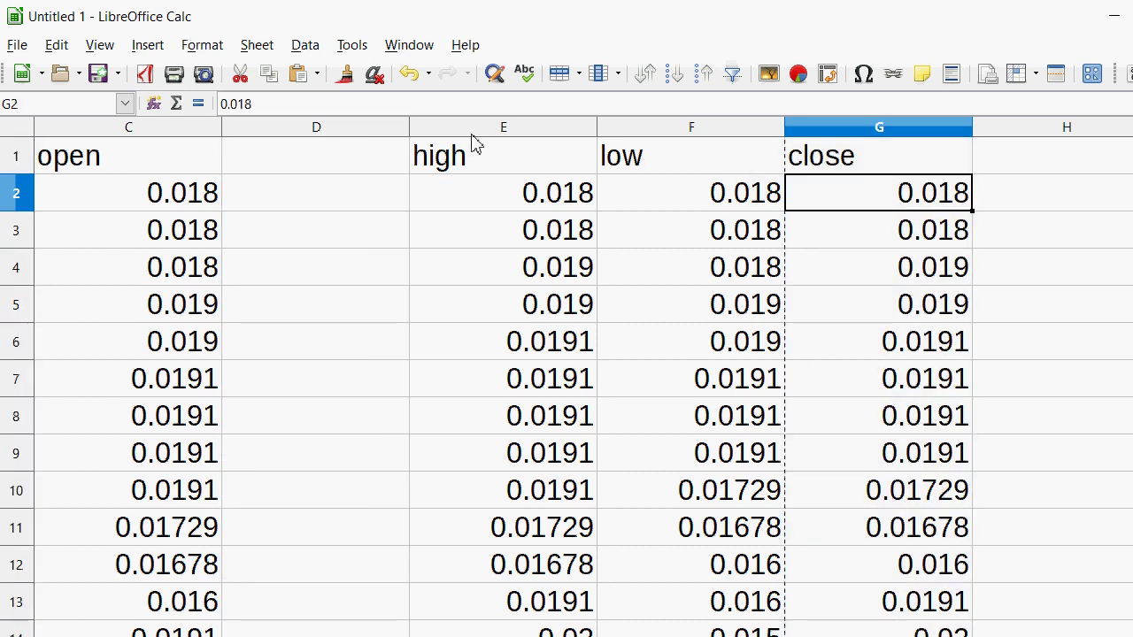
Select the high, low and close columns as range E1:G10995 and move them one column left, starting at D1.
{"action": "left_click_drag", "start_coordinate": [472, 146], "coordinate": [832, 496]}
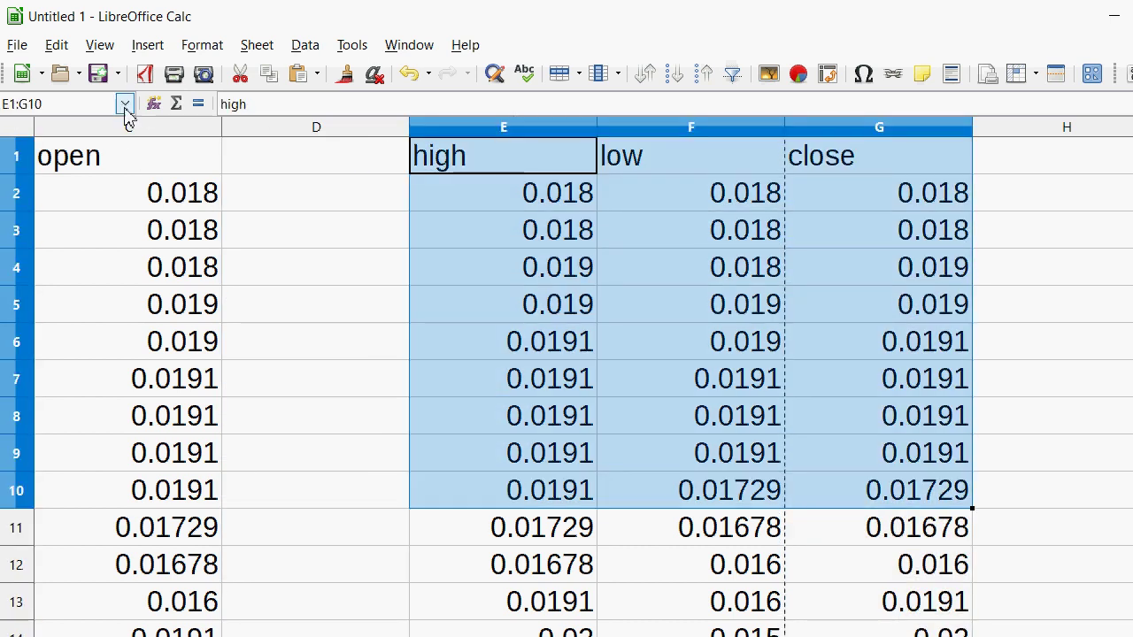
{"action": "left_click", "coordinate": [83, 106]}
{"action": "type", "text": "995"}
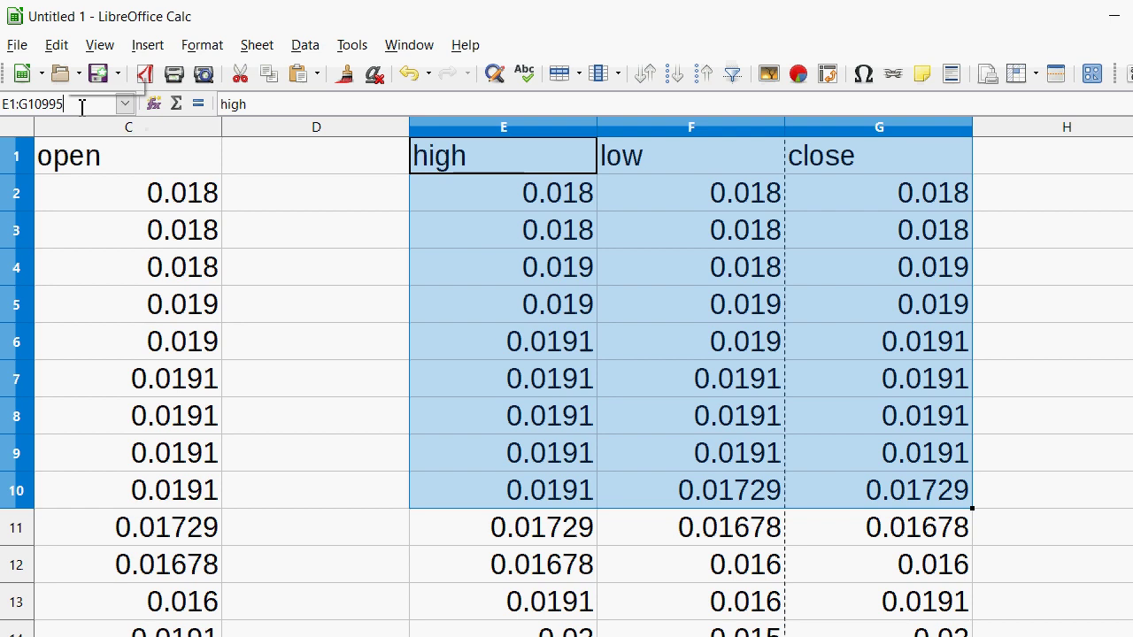
{"action": "key", "text": "Return"}
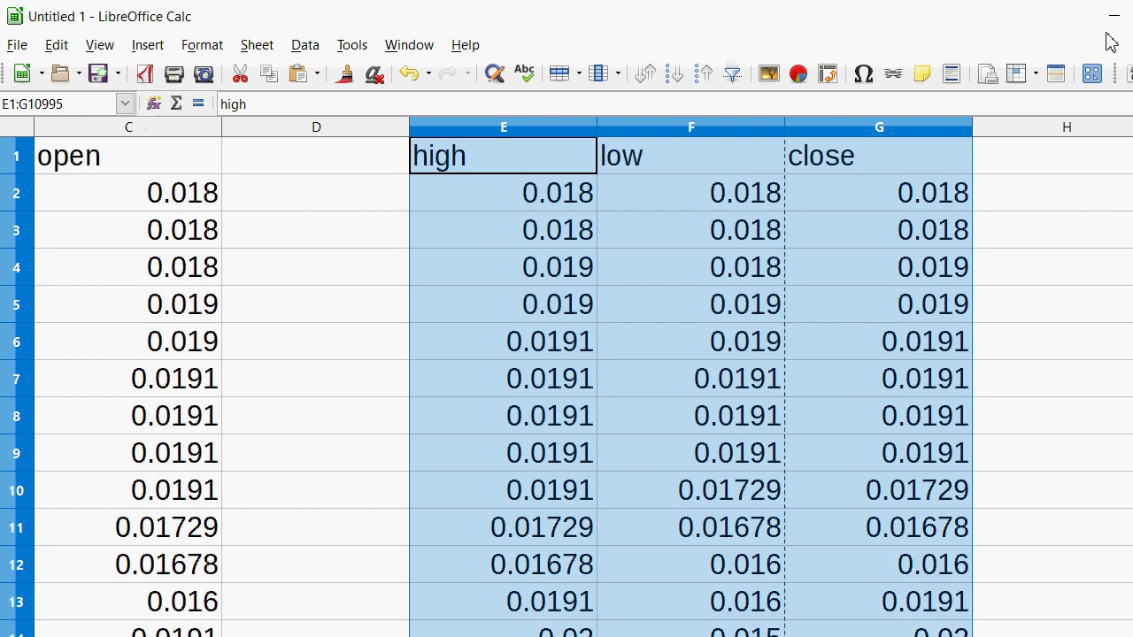
{"action": "key", "text": "ctrl+z"}
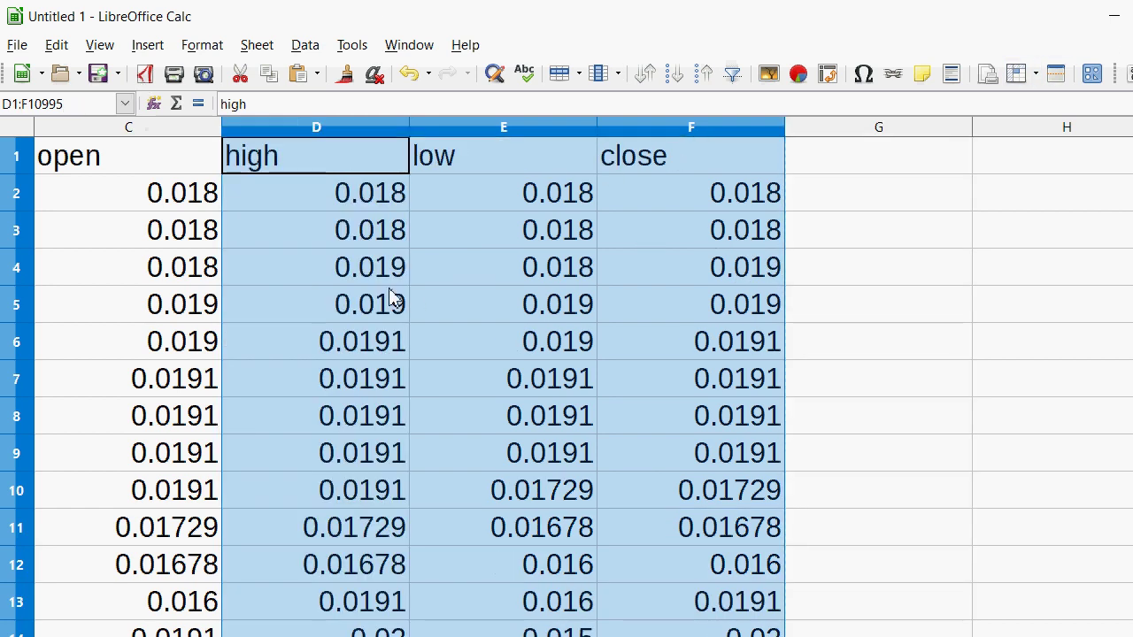
{"action": "left_click", "coordinate": [392, 298]}
{"action": "scroll", "coordinate": [435, 251], "scroll_direction": "left", "scroll_amount": 2}
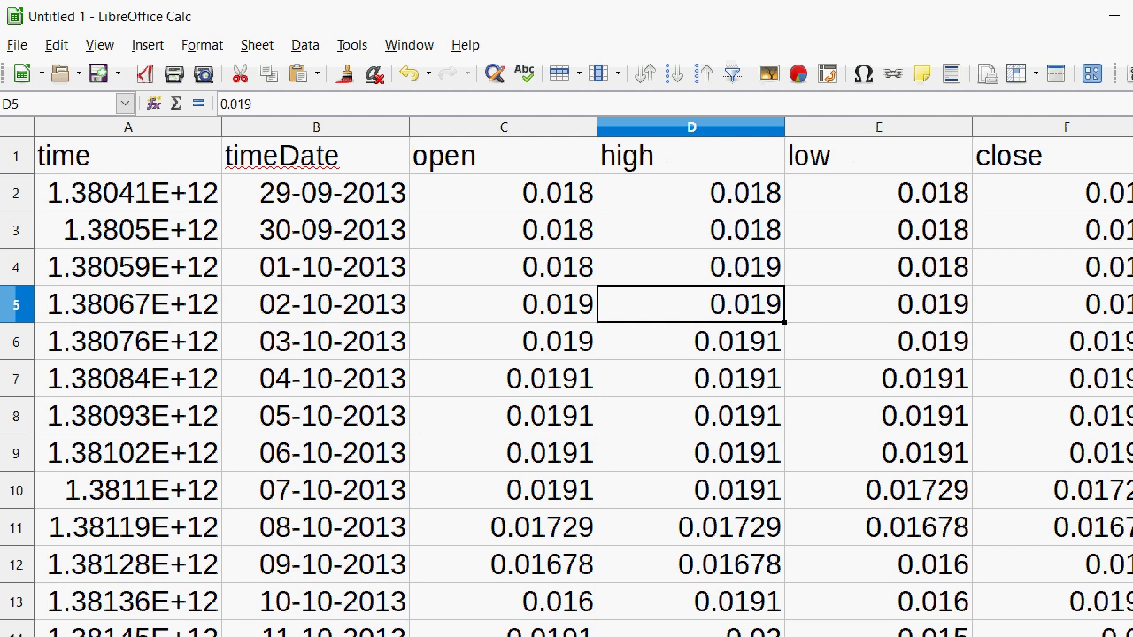
Open the spreadsheet 100period-v09-20-2012 from the SILVER folder.
{"action": "key", "text": "ctrl+o"}
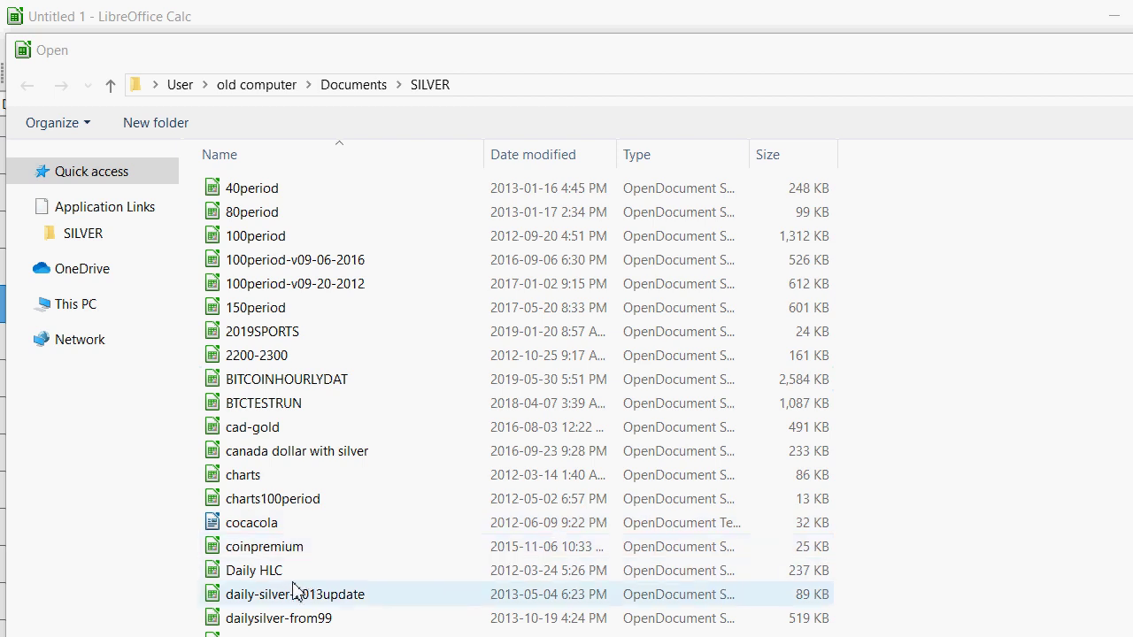
{"action": "scroll", "coordinate": [314, 553], "scroll_direction": "down", "scroll_amount": 1}
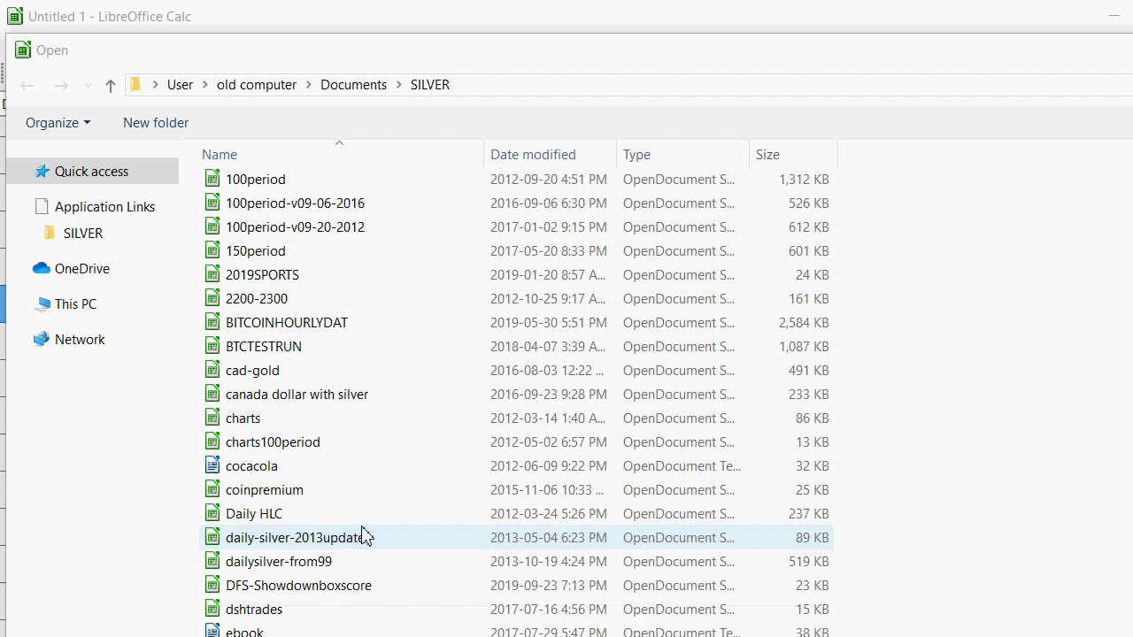
{"action": "scroll", "coordinate": [362, 542], "scroll_direction": "up", "scroll_amount": 1}
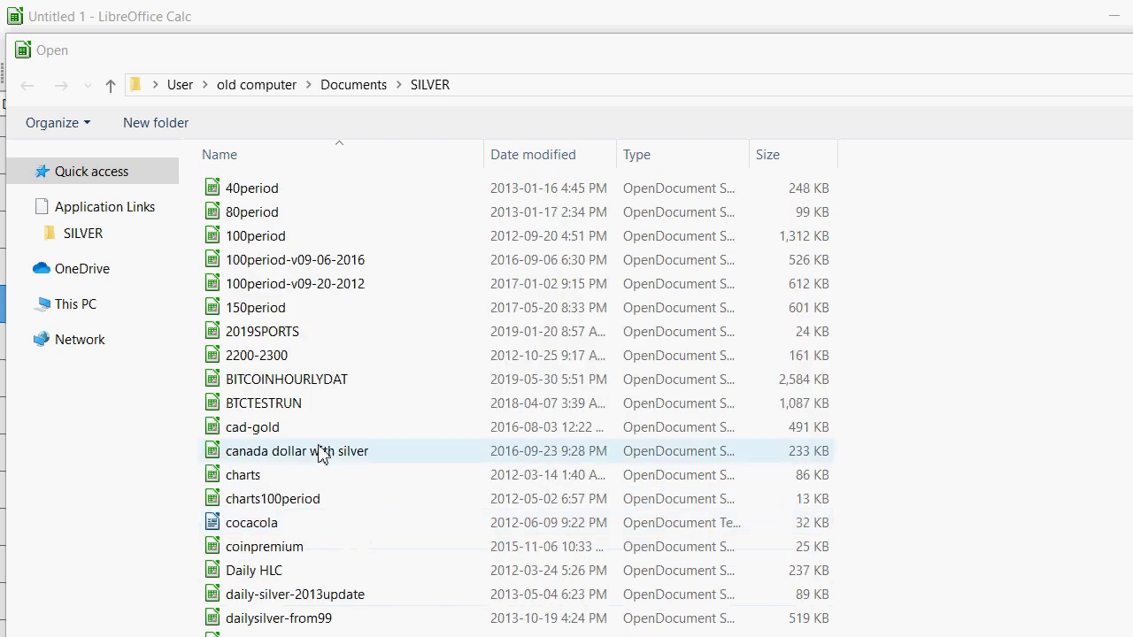
{"action": "double_click", "coordinate": [336, 292]}
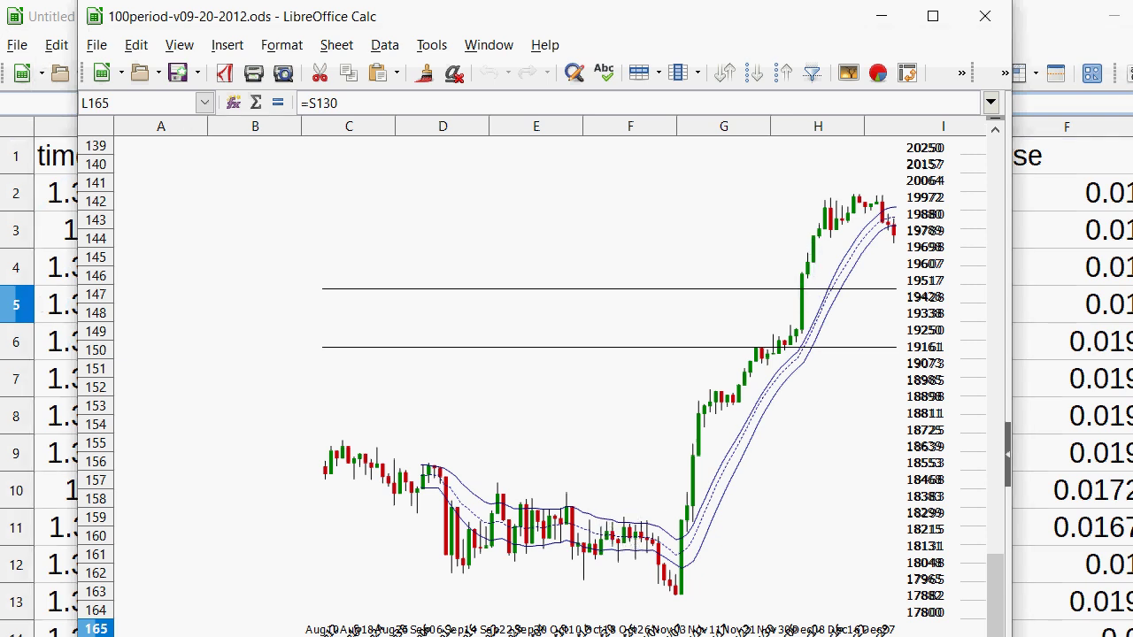
Examine the price columns C to F and the weighted-average formulas in columns R, S and T of 100period-v09-20-2012.ods.
{"action": "scroll", "coordinate": [543, 588], "scroll_direction": "up", "scroll_amount": 20}
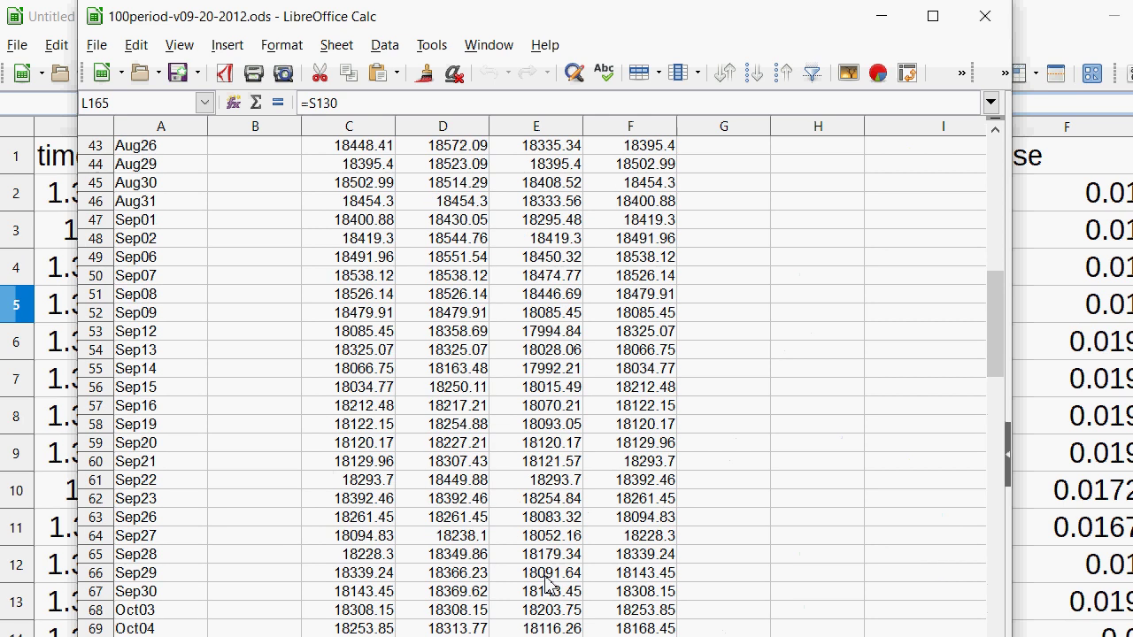
{"action": "scroll", "coordinate": [549, 584], "scroll_direction": "up", "scroll_amount": 14}
{"action": "scroll", "coordinate": [398, 516], "scroll_direction": "down", "scroll_amount": 10}
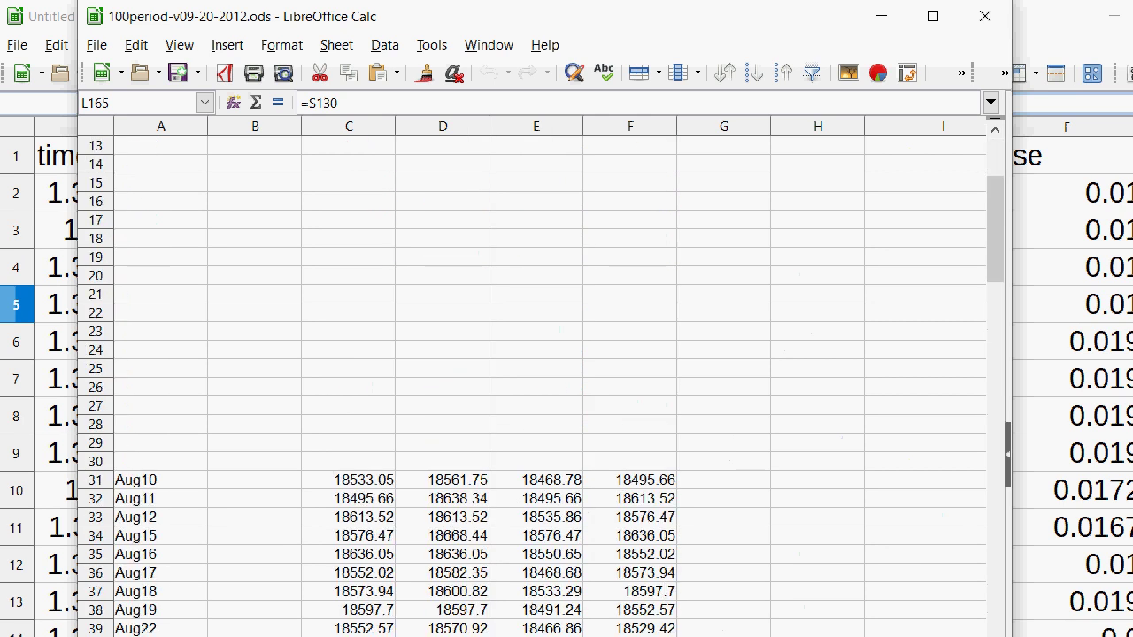
{"action": "left_click_drag", "start_coordinate": [354, 498], "coordinate": [630, 503]}
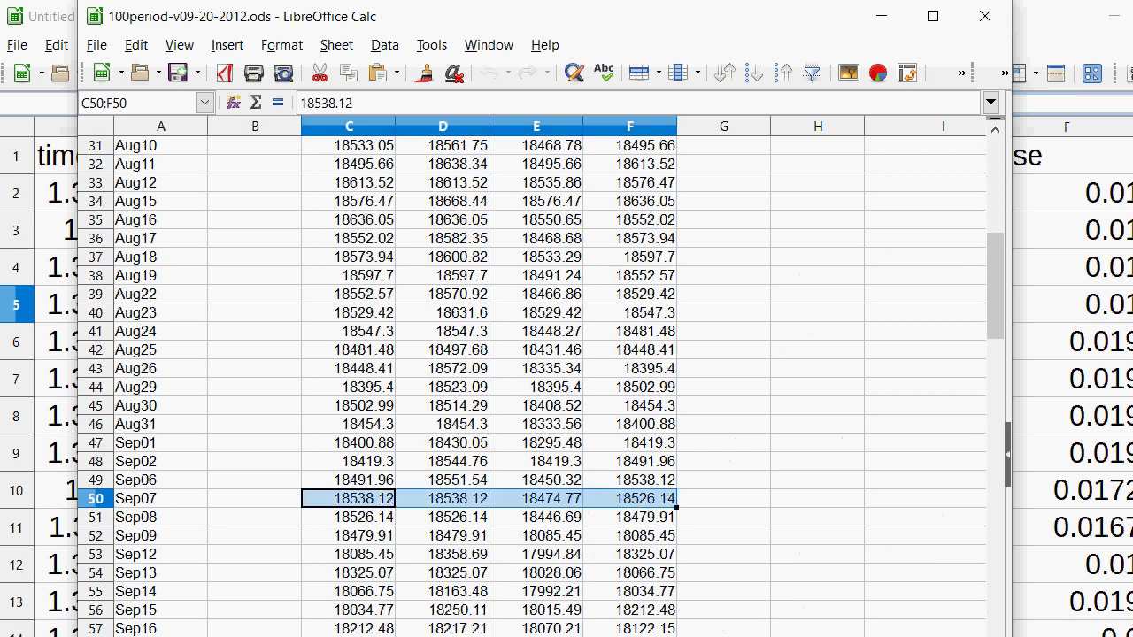
{"action": "scroll", "coordinate": [549, 381], "scroll_direction": "right", "scroll_amount": 5}
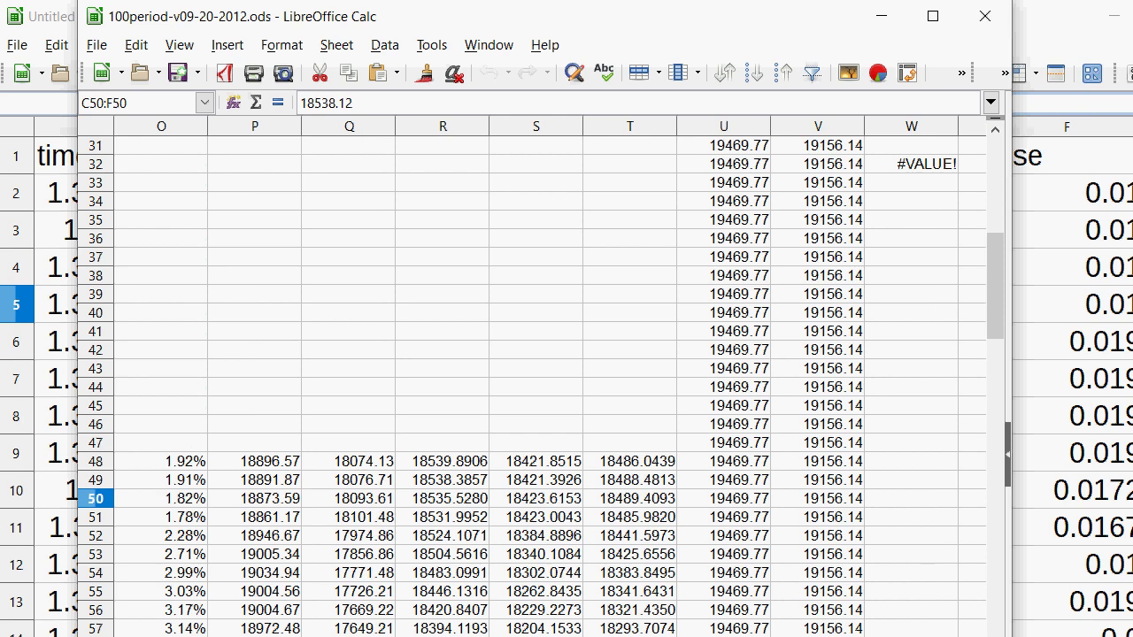
{"action": "left_click", "coordinate": [509, 501]}
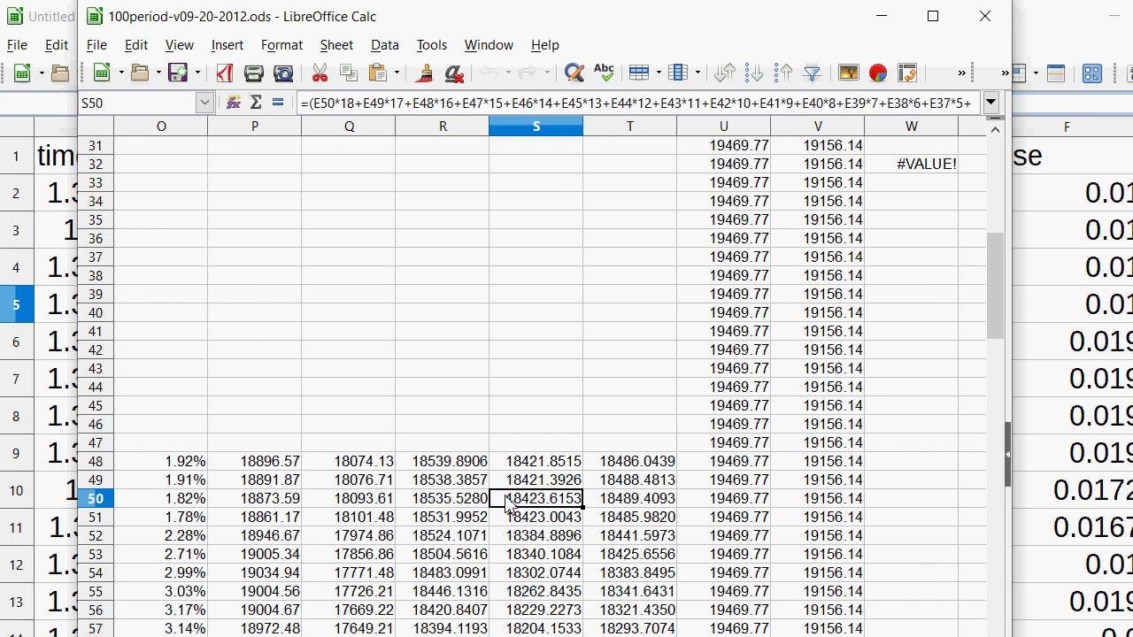
{"action": "left_click", "coordinate": [637, 484]}
{"action": "left_click", "coordinate": [474, 465]}
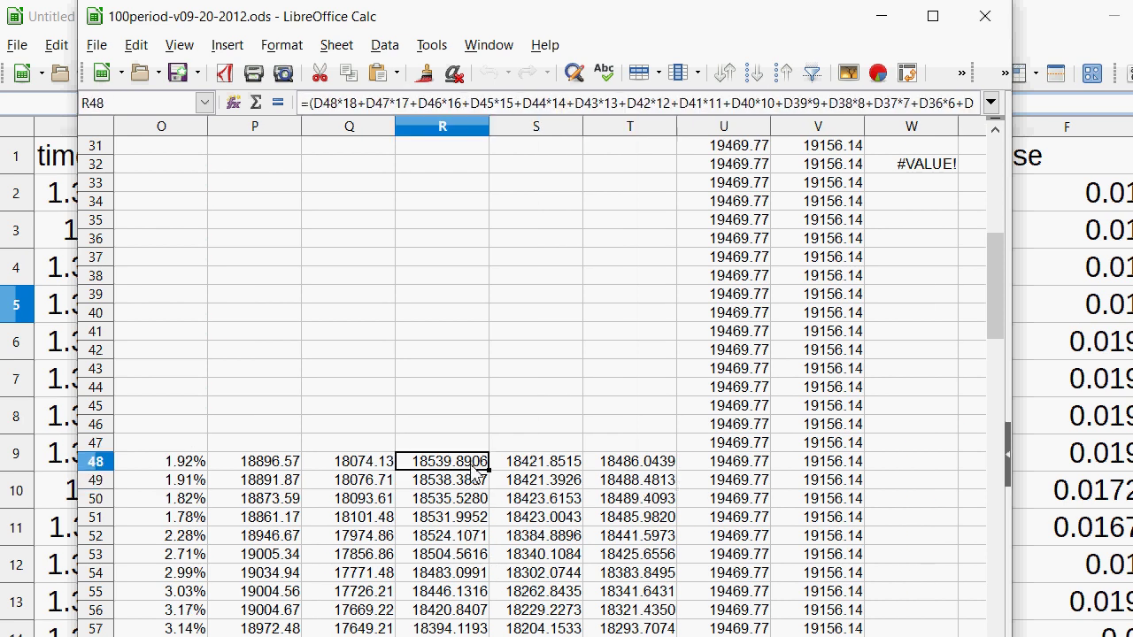
Copy the three weighted-average formulas in R48:T48 of 100period-v09-20-2012.ods.
{"action": "left_click_drag", "start_coordinate": [650, 468], "coordinate": [483, 475]}
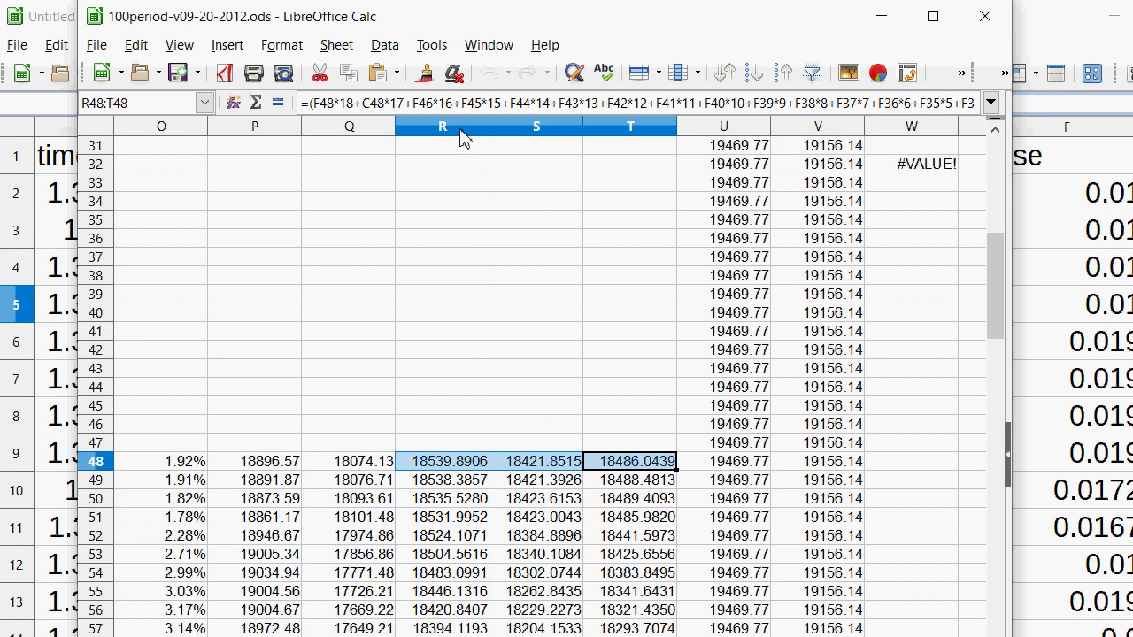
{"action": "right_click", "coordinate": [474, 459]}
{"action": "left_click", "coordinate": [521, 490]}
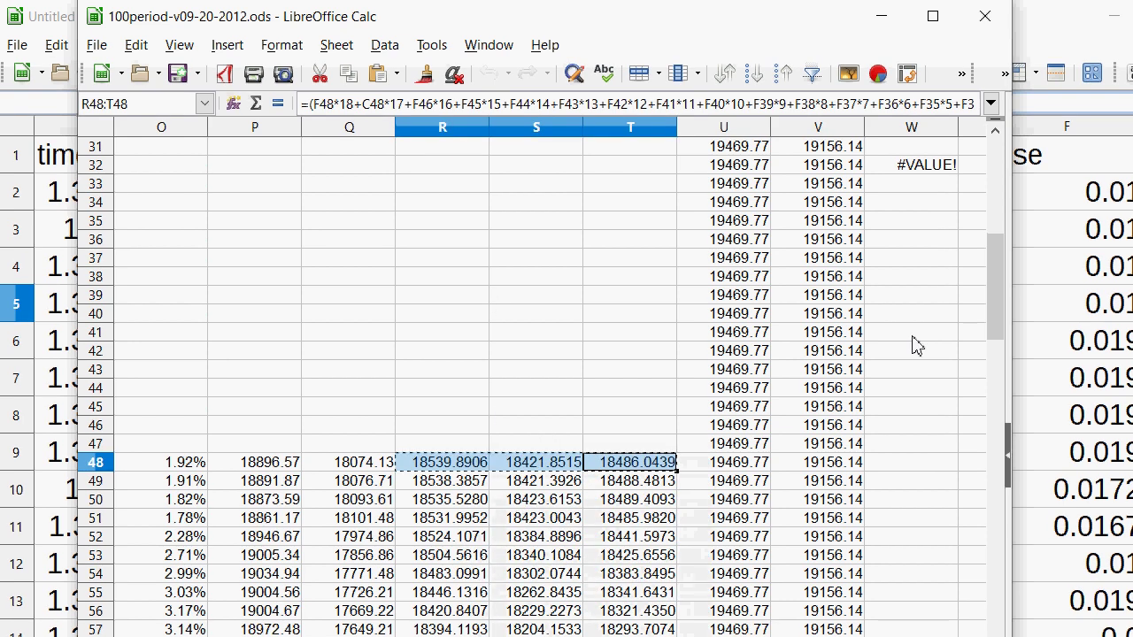
Compare the price column layout of 100period-v09-20-2012.ods with the open, high, low and close columns C to F in Untitled 1.
{"action": "scroll", "coordinate": [531, 381], "scroll_direction": "left", "scroll_amount": 10}
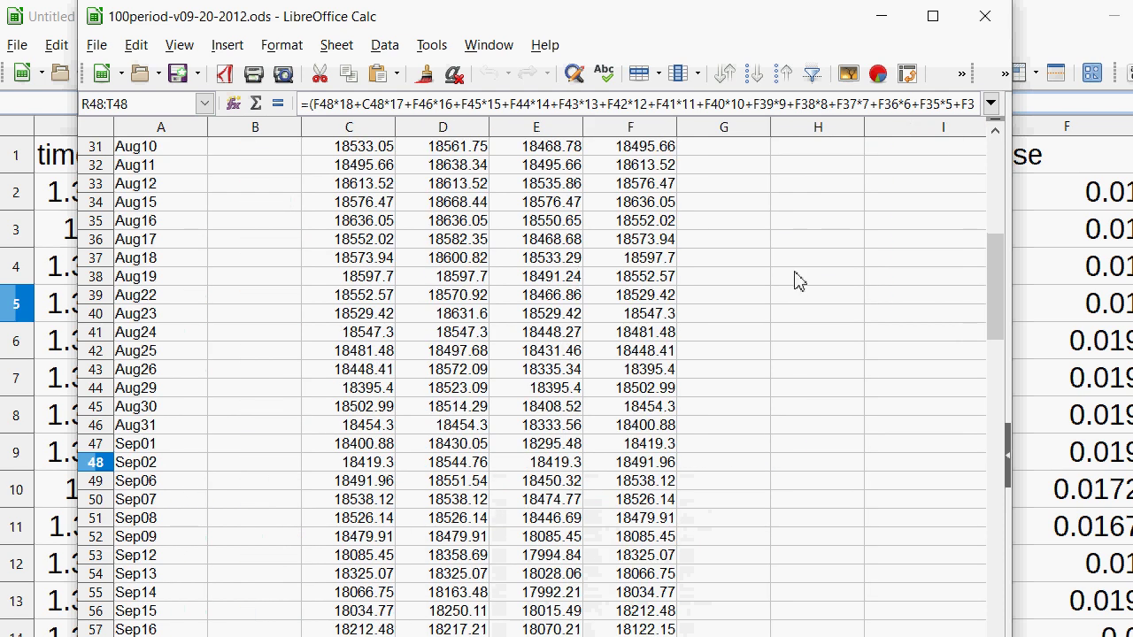
{"action": "left_click", "coordinate": [1106, 302]}
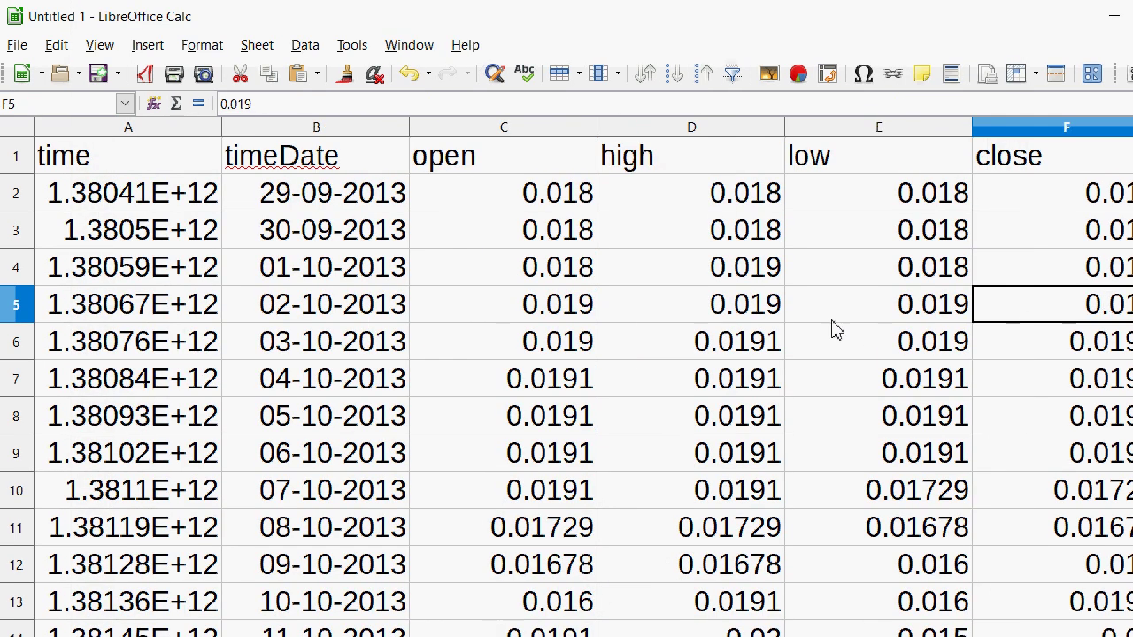
{"action": "left_click_drag", "start_coordinate": [524, 169], "coordinate": [1075, 200]}
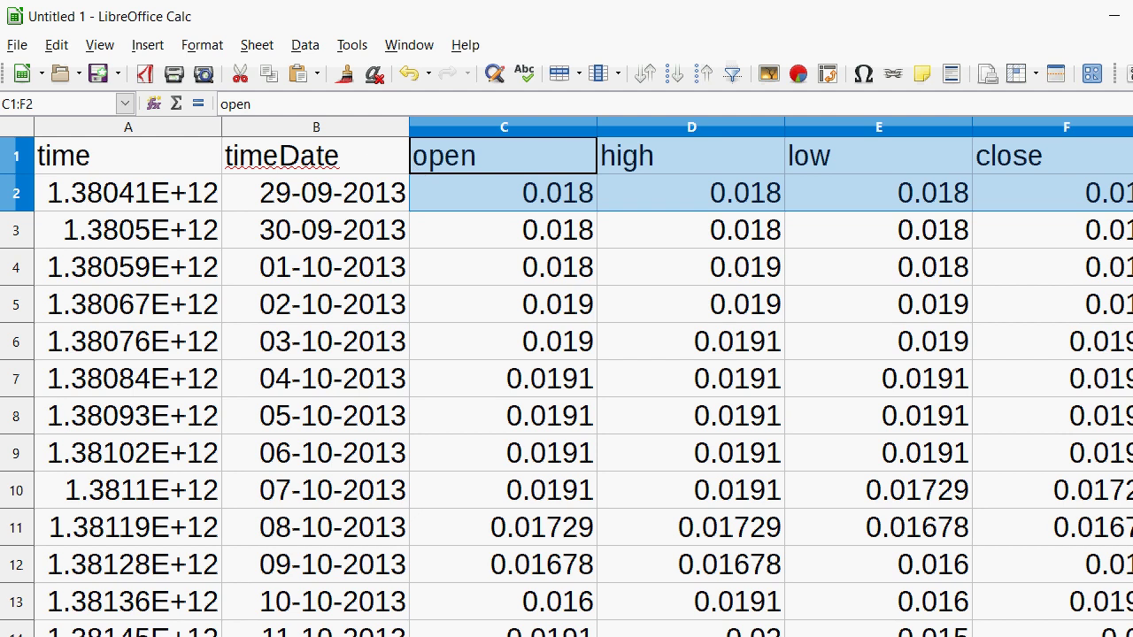
{"action": "key", "text": "alt+Tab"}
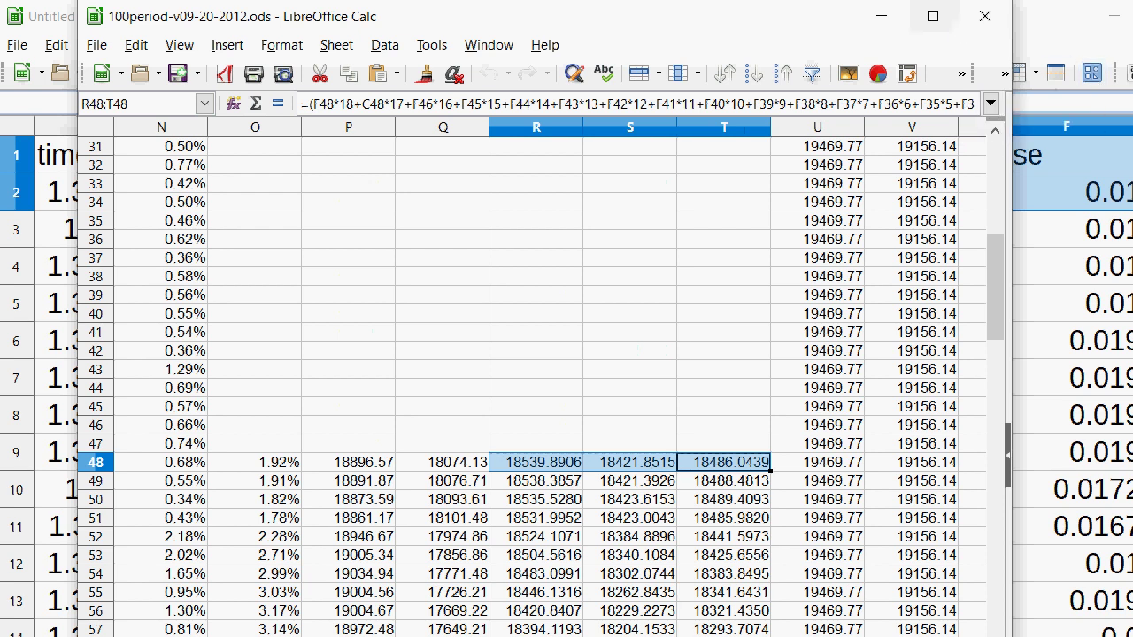
Paste the three copied weighted-average formulas into Untitled 1 starting at cell R48.
{"action": "key", "text": "alt+Tab"}
{"action": "left_click", "coordinate": [567, 416]}
{"action": "scroll", "coordinate": [568, 425], "scroll_direction": "down", "scroll_amount": 6}
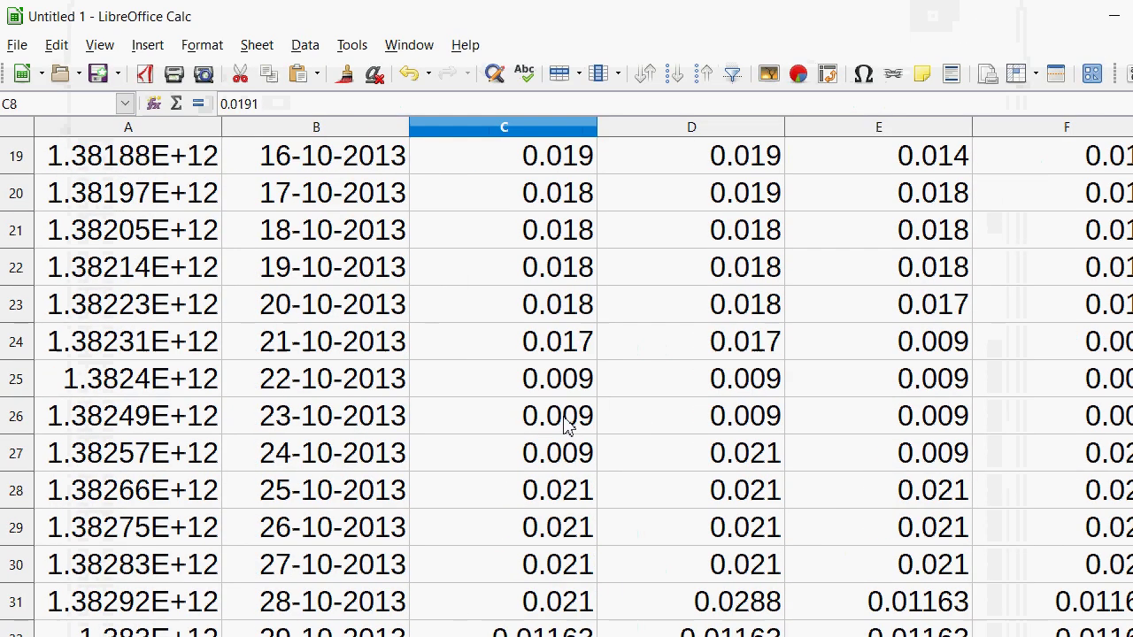
{"action": "scroll", "coordinate": [567, 425], "scroll_direction": "down", "scroll_amount": 14}
{"action": "scroll", "coordinate": [564, 424], "scroll_direction": "up", "scroll_amount": 7}
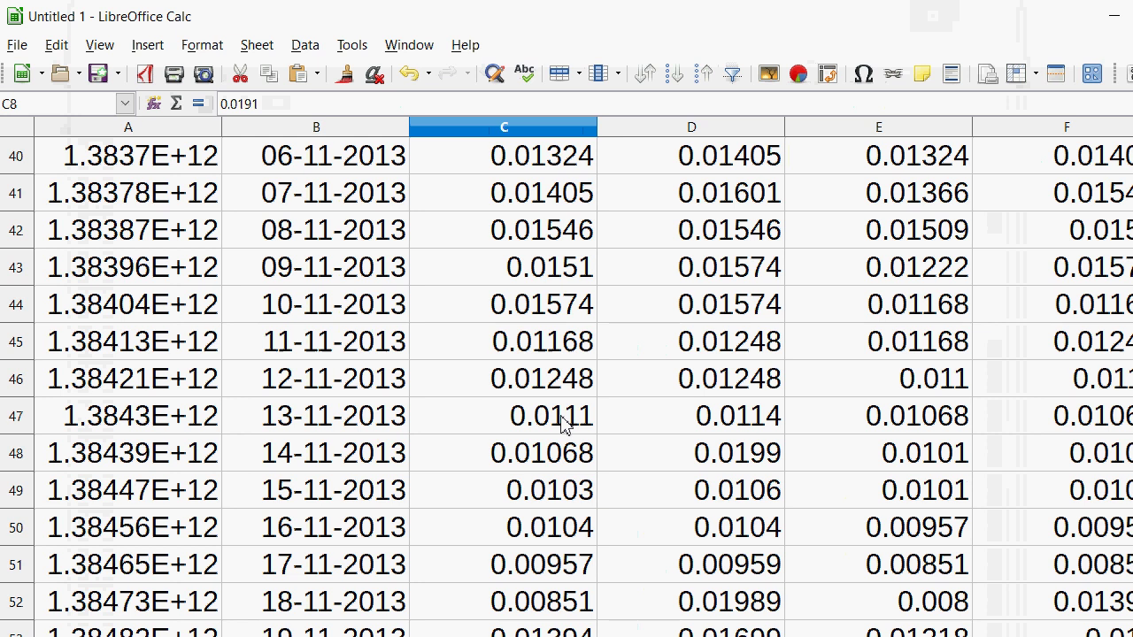
{"action": "scroll", "coordinate": [563, 425], "scroll_direction": "up", "scroll_amount": 3}
{"action": "scroll", "coordinate": [567, 421], "scroll_direction": "down", "scroll_amount": 2}
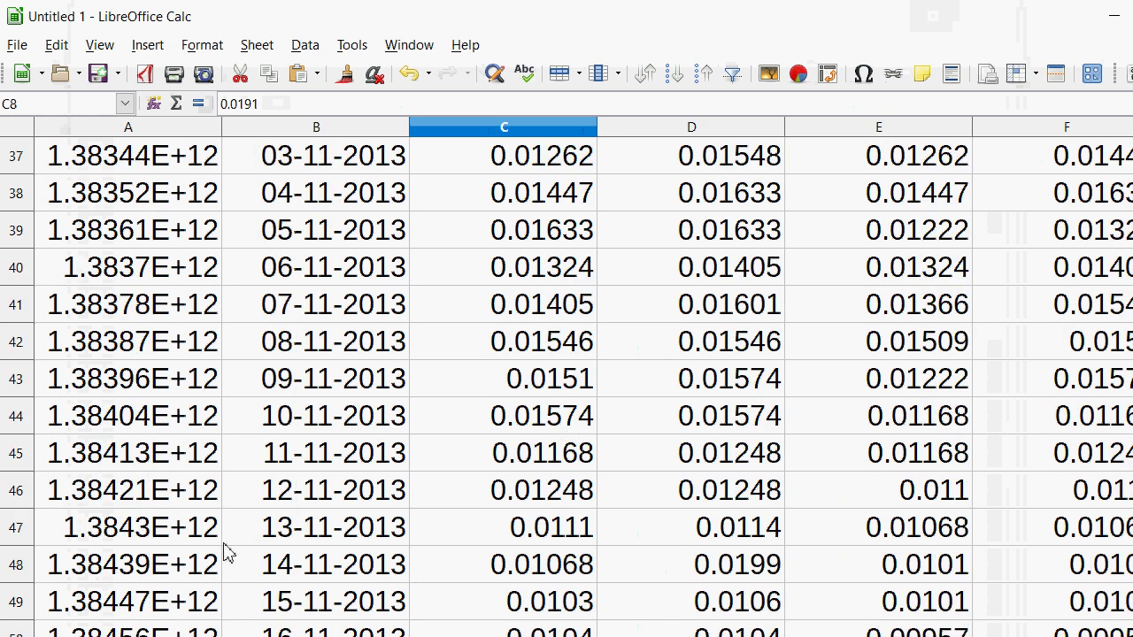
{"action": "left_click", "coordinate": [1019, 576]}
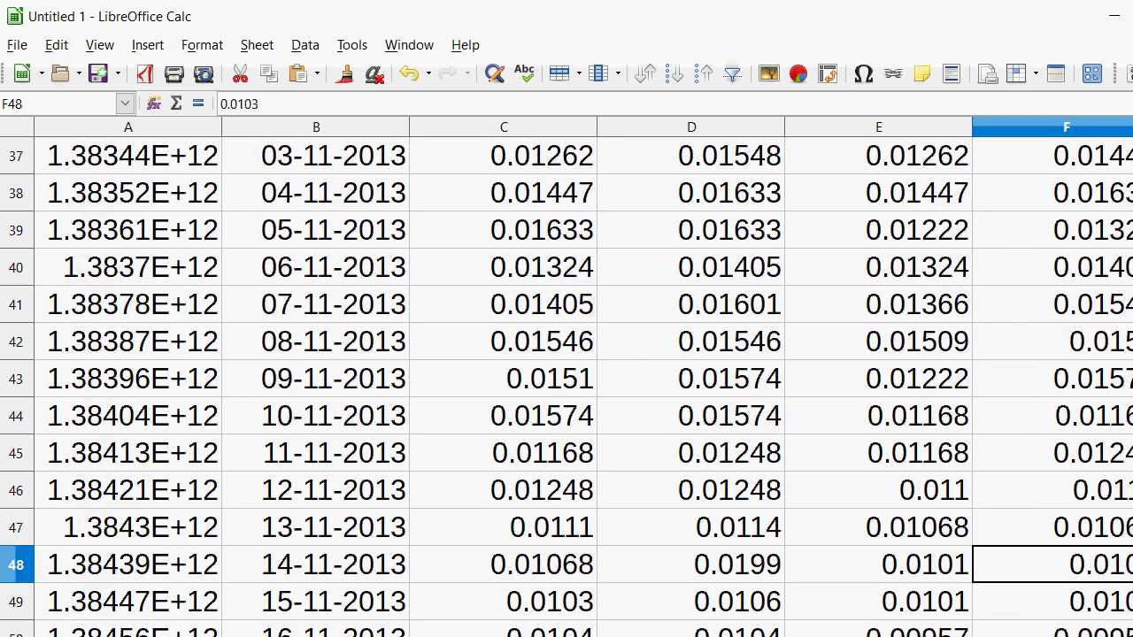
{"action": "scroll", "coordinate": [567, 371], "scroll_direction": "right", "scroll_amount": 6}
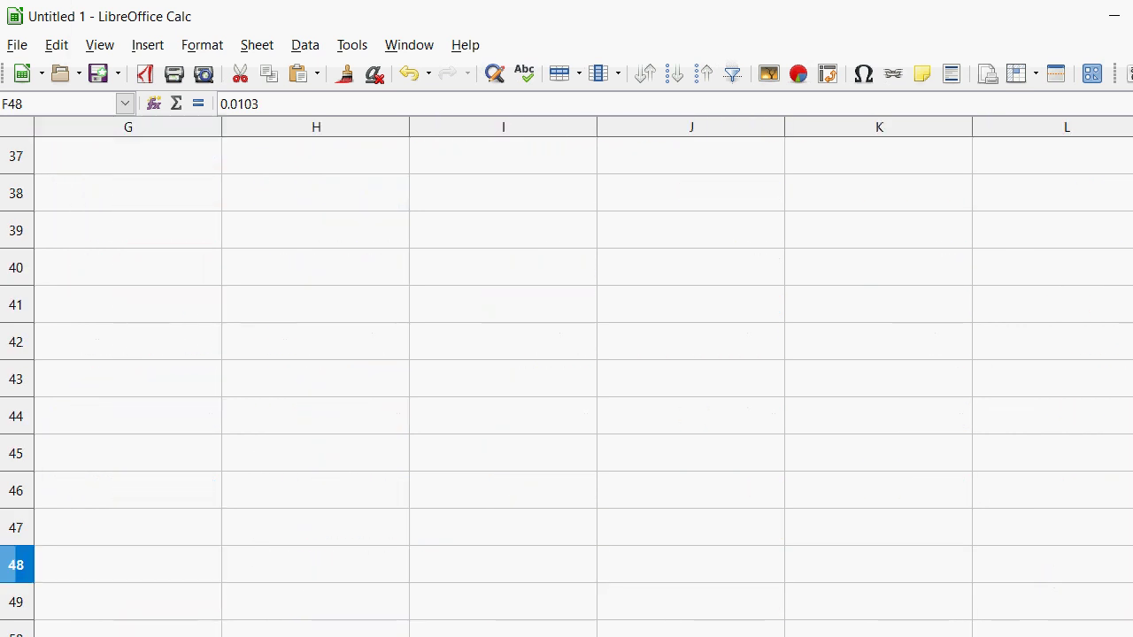
{"action": "scroll", "coordinate": [567, 372], "scroll_direction": "right", "scroll_amount": 8}
{"action": "left_click", "coordinate": [639, 570]}
{"action": "right_click", "coordinate": [639, 570]}
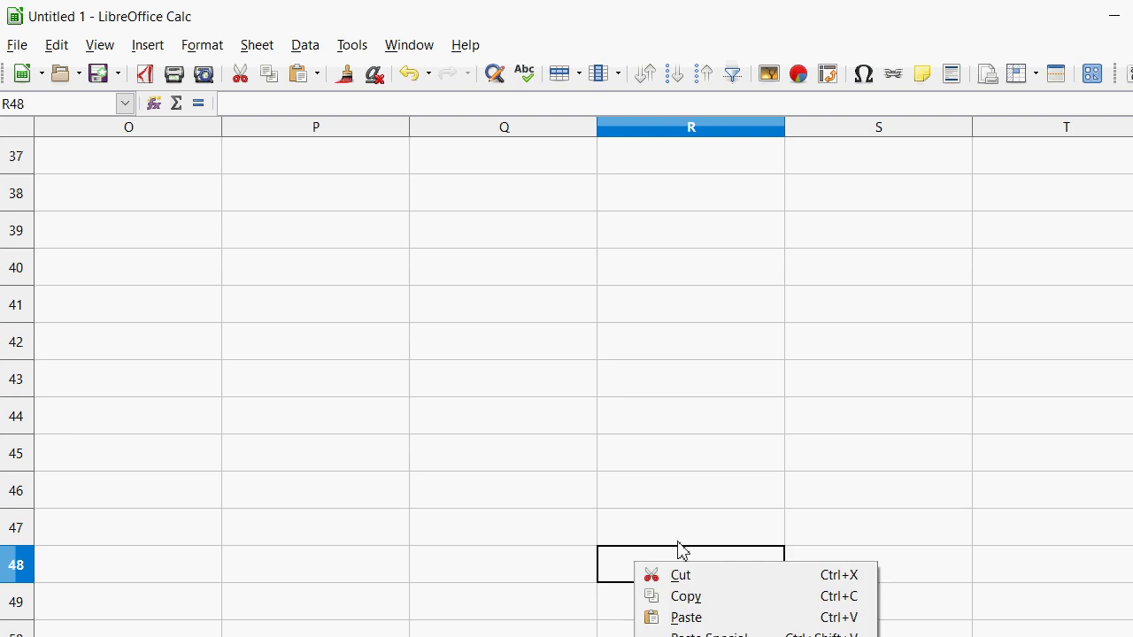
{"action": "left_click", "coordinate": [680, 623]}
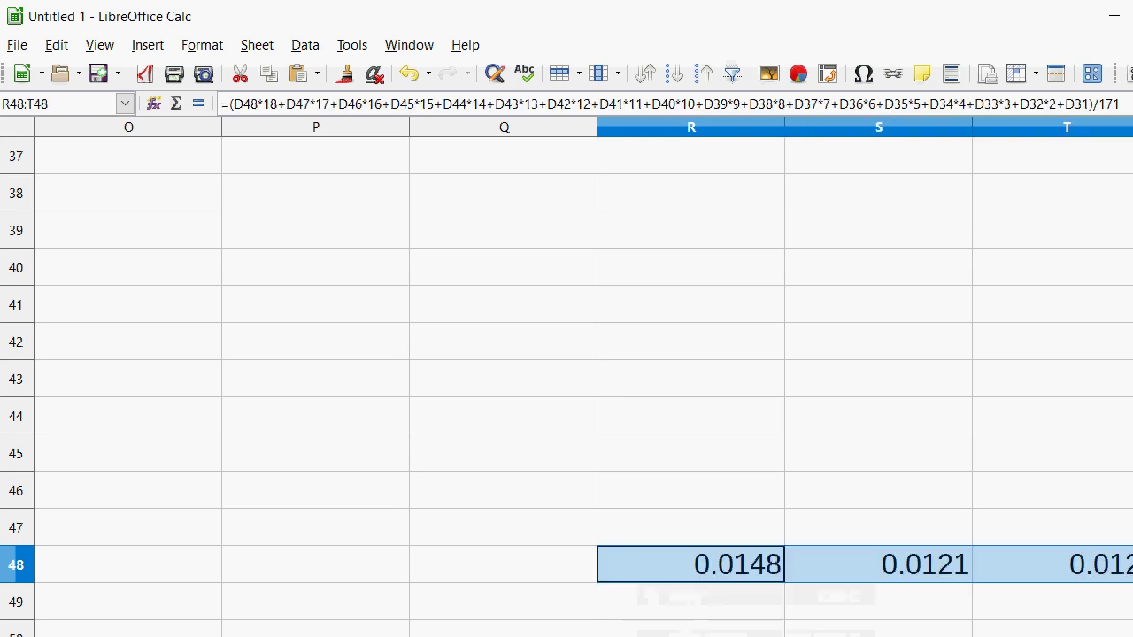
Copy the formulas in R48:T48 into the rows above, filling R21:T47.
{"action": "scroll", "coordinate": [566, 355], "scroll_direction": "right", "scroll_amount": 2}
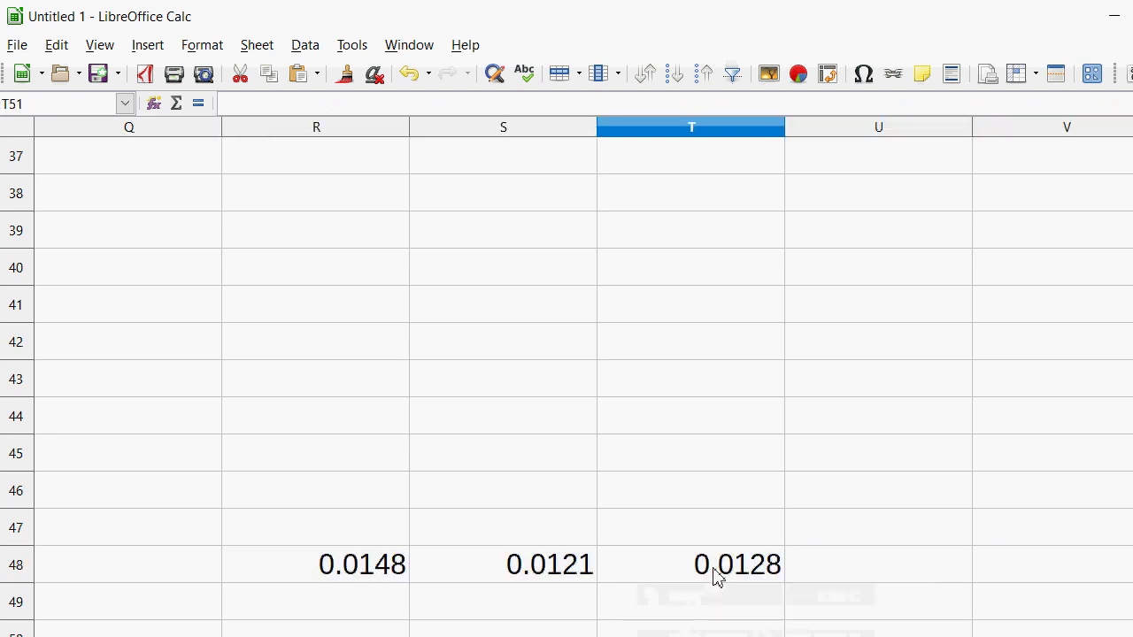
{"action": "left_click_drag", "start_coordinate": [713, 576], "coordinate": [380, 576]}
{"action": "right_click", "coordinate": [386, 573]}
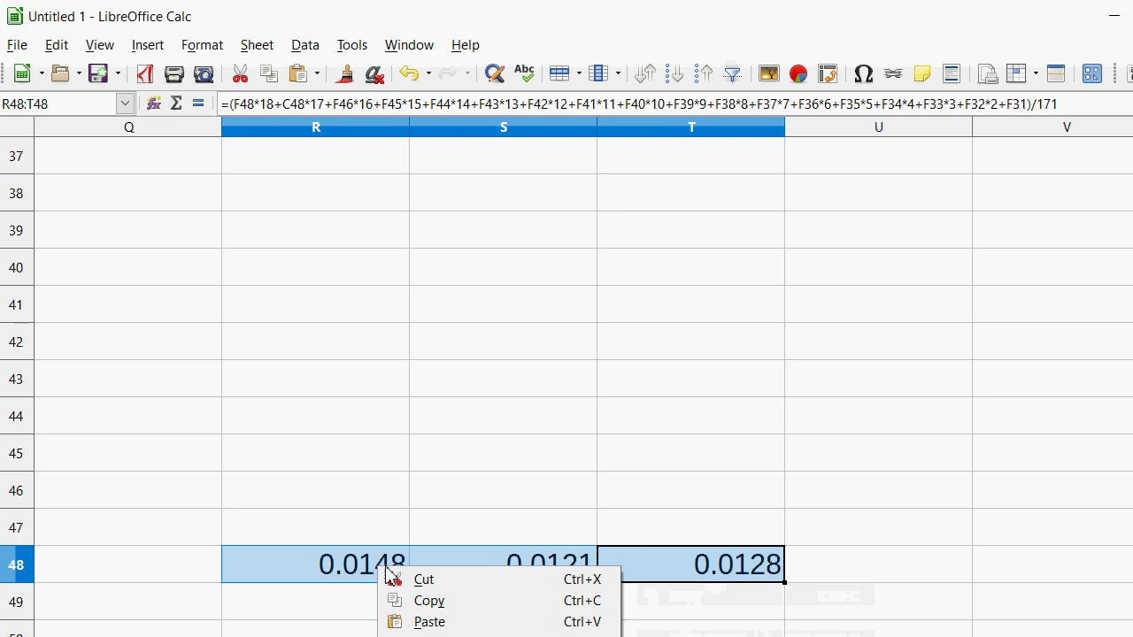
{"action": "left_click", "coordinate": [469, 601]}
{"action": "left_click_drag", "start_coordinate": [371, 531], "coordinate": [368, 636]}
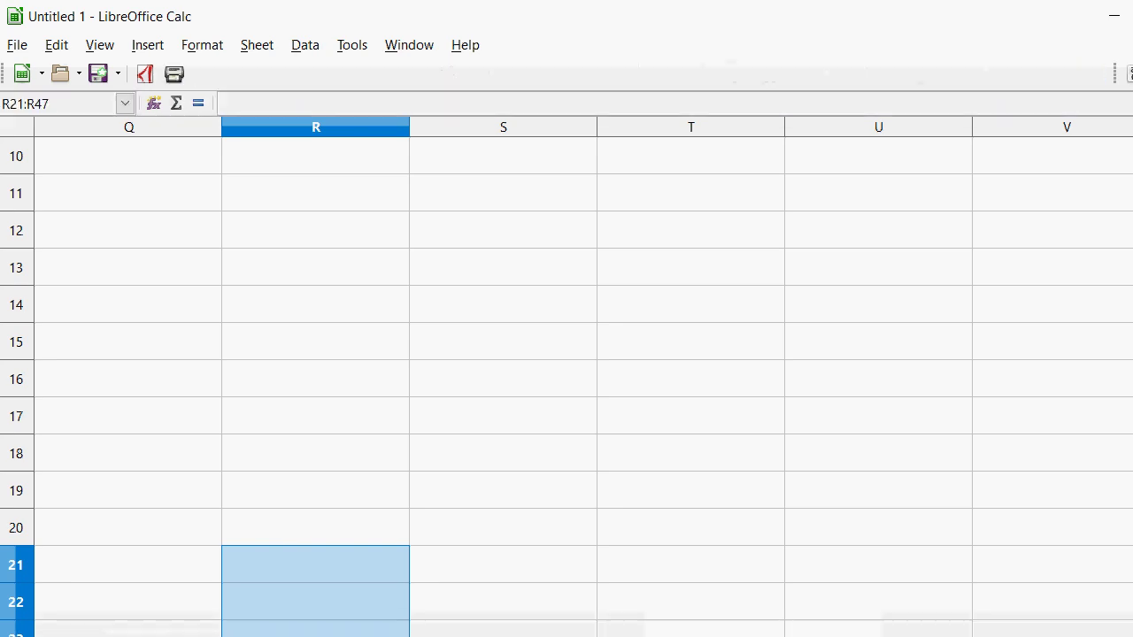
{"action": "scroll", "coordinate": [546, 470], "scroll_direction": "down", "scroll_amount": 4}
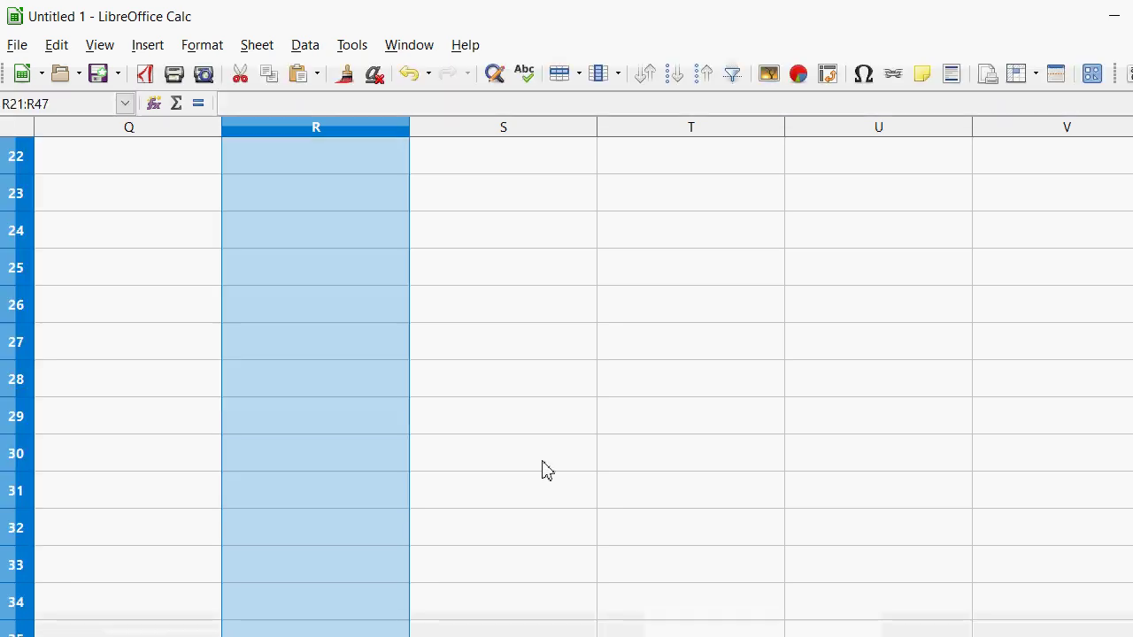
{"action": "right_click", "coordinate": [310, 271]}
{"action": "left_click", "coordinate": [356, 326]}
{"action": "scroll", "coordinate": [379, 285], "scroll_direction": "down", "scroll_amount": 9}
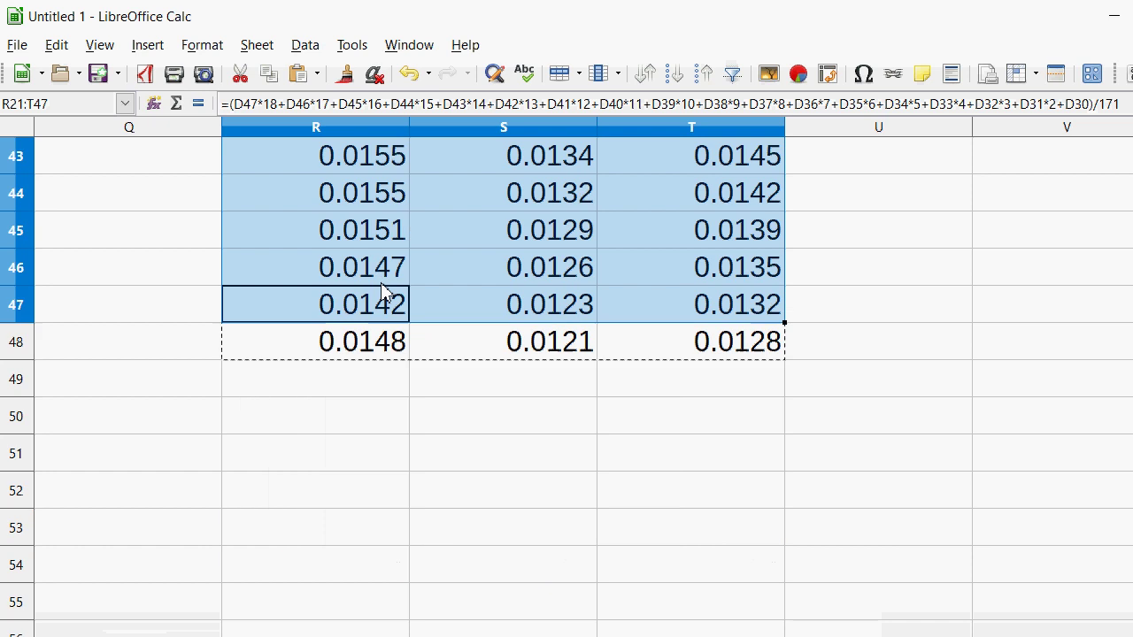
{"action": "scroll", "coordinate": [537, 359], "scroll_direction": "up", "scroll_amount": 2}
Extend the weighted-average formulas from row 48 downward by pasting them over the range R49:R2800.
{"action": "left_click", "coordinate": [674, 354]}
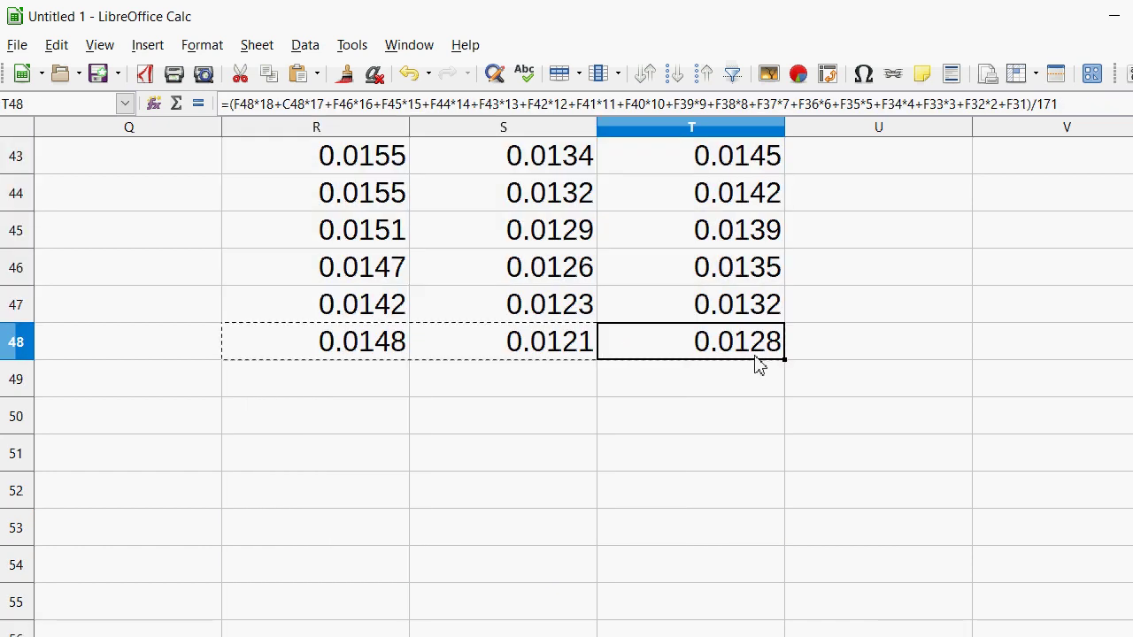
{"action": "left_click_drag", "start_coordinate": [753, 357], "coordinate": [341, 493]}
{"action": "right_click", "coordinate": [384, 358]}
{"action": "left_click", "coordinate": [401, 386]}
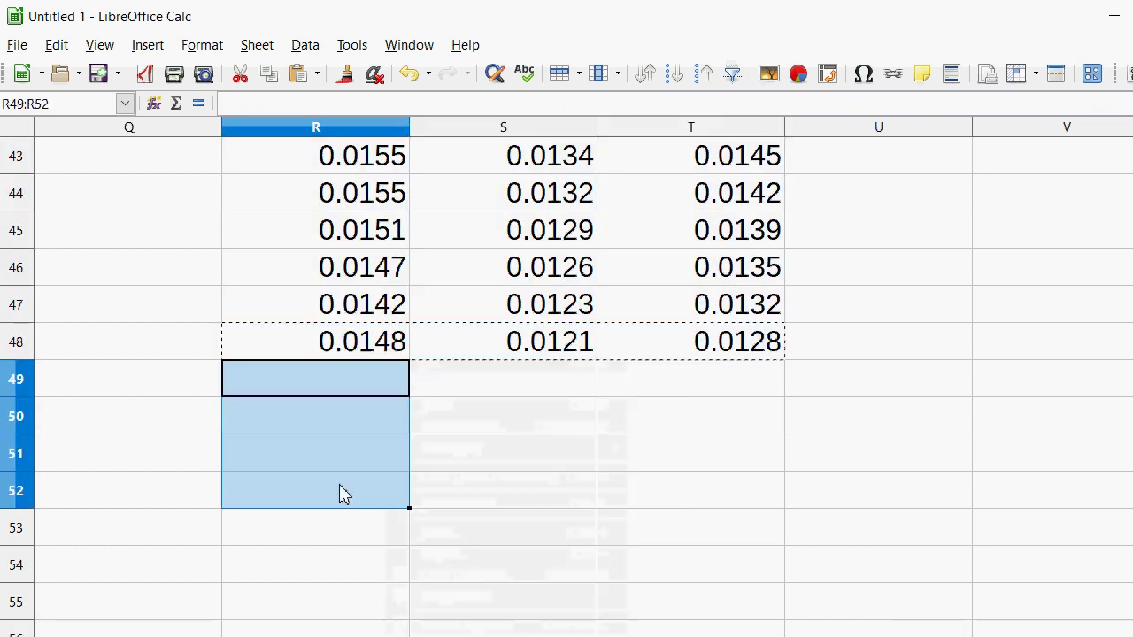
{"action": "left_click", "coordinate": [73, 106]}
{"action": "left_click", "coordinate": [75, 106]}
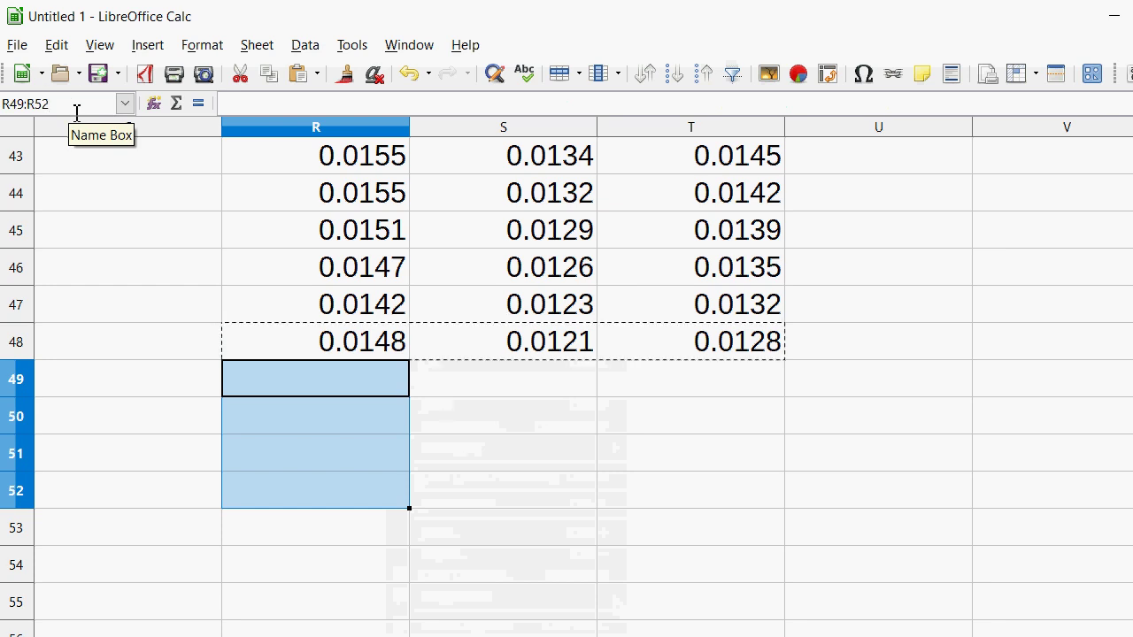
{"action": "key", "text": "BackSpace"}
{"action": "key", "text": "BackSpace"}
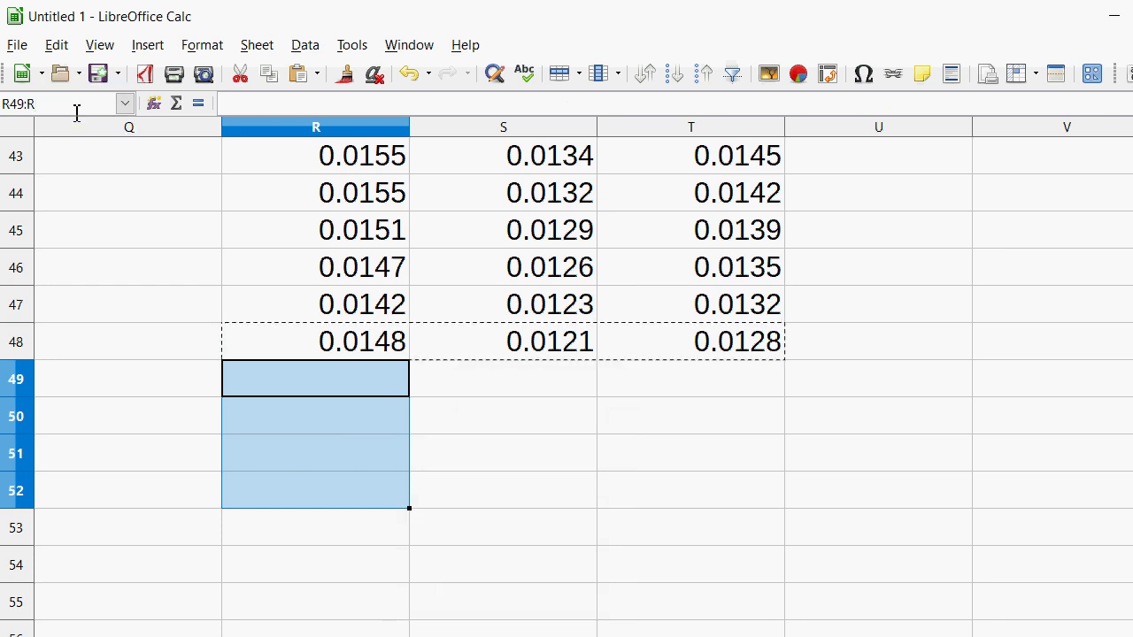
{"action": "type", "text": "2800"}
{"action": "key", "text": "Return"}
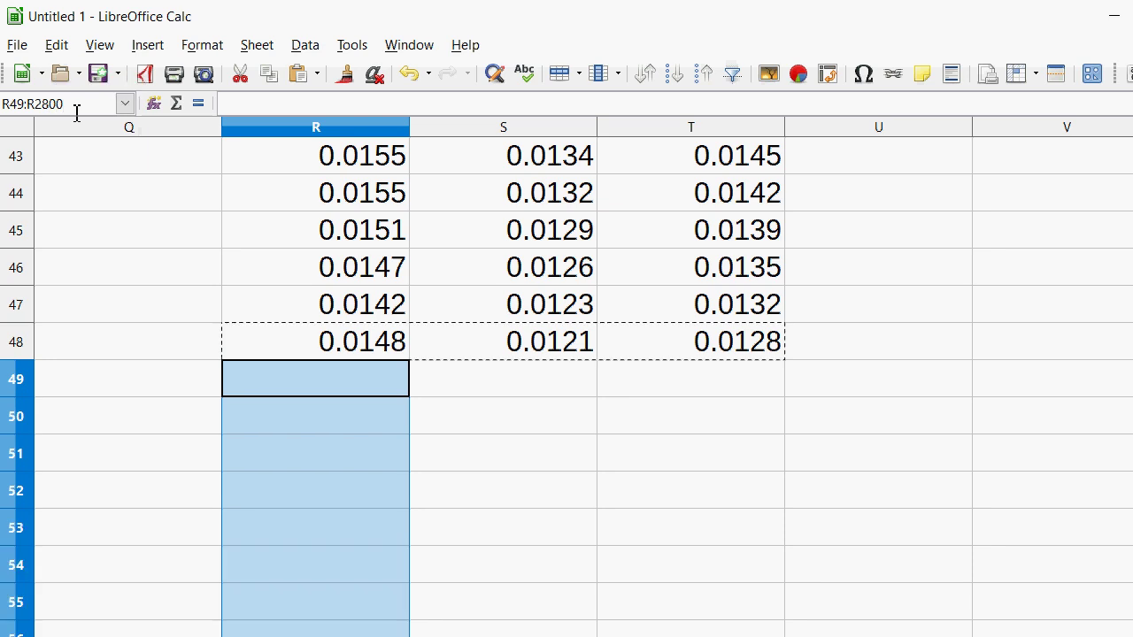
{"action": "right_click", "coordinate": [312, 396]}
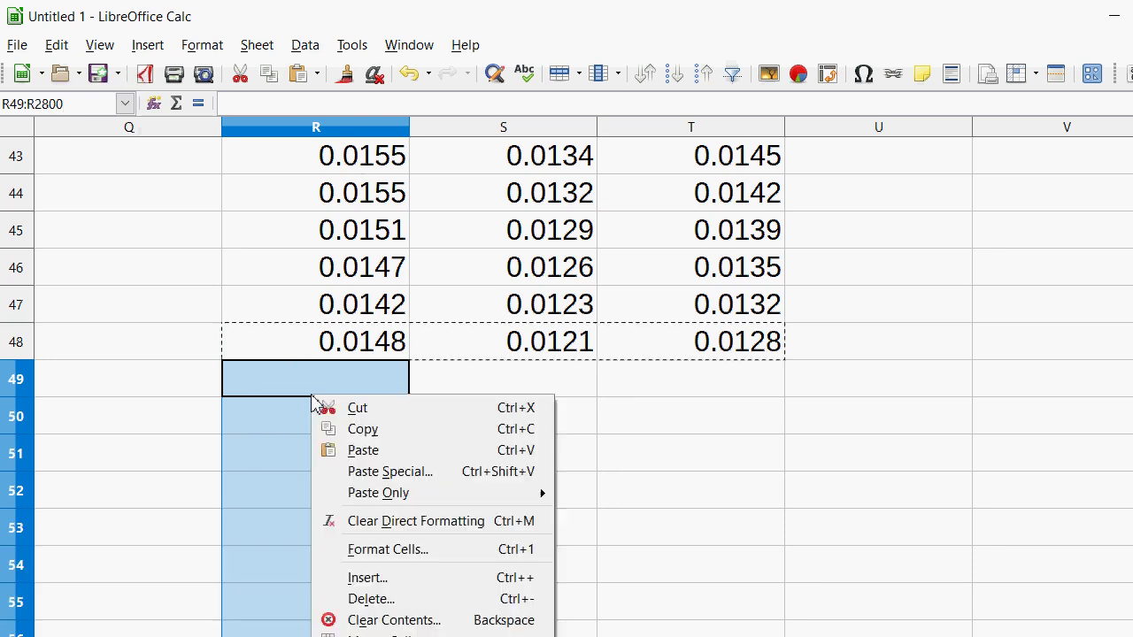
{"action": "left_click", "coordinate": [364, 453]}
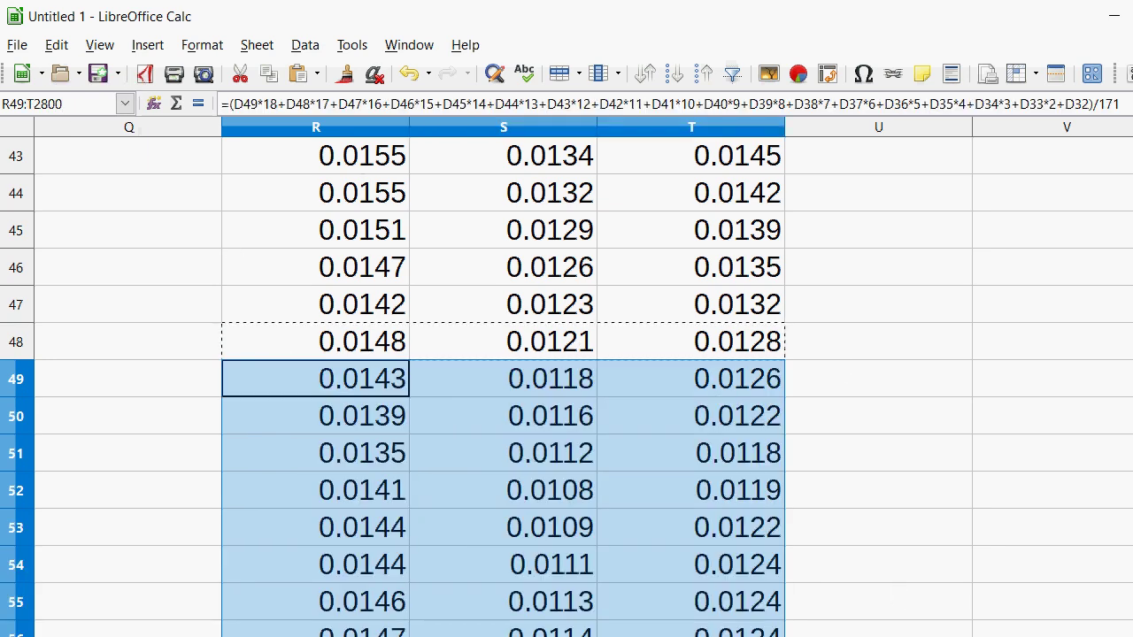
{"action": "left_click", "coordinate": [760, 565]}
Check the weighted-average formulas in columns R, S and T, and delete the entire column T.
{"action": "left_click", "coordinate": [352, 222]}
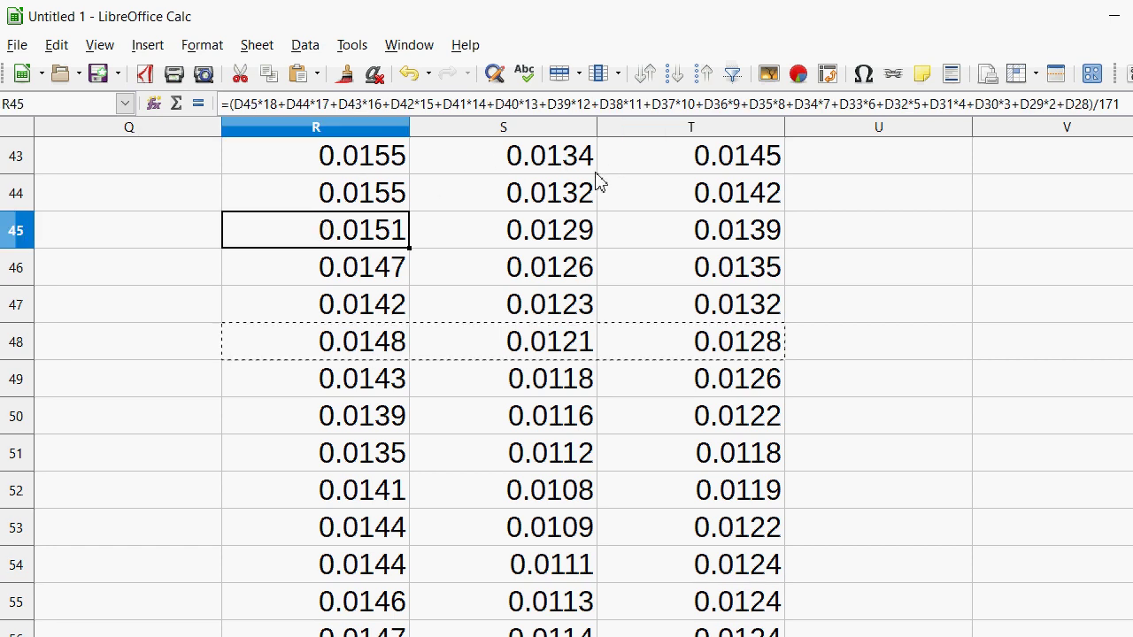
{"action": "left_click", "coordinate": [727, 158]}
{"action": "left_click", "coordinate": [555, 157]}
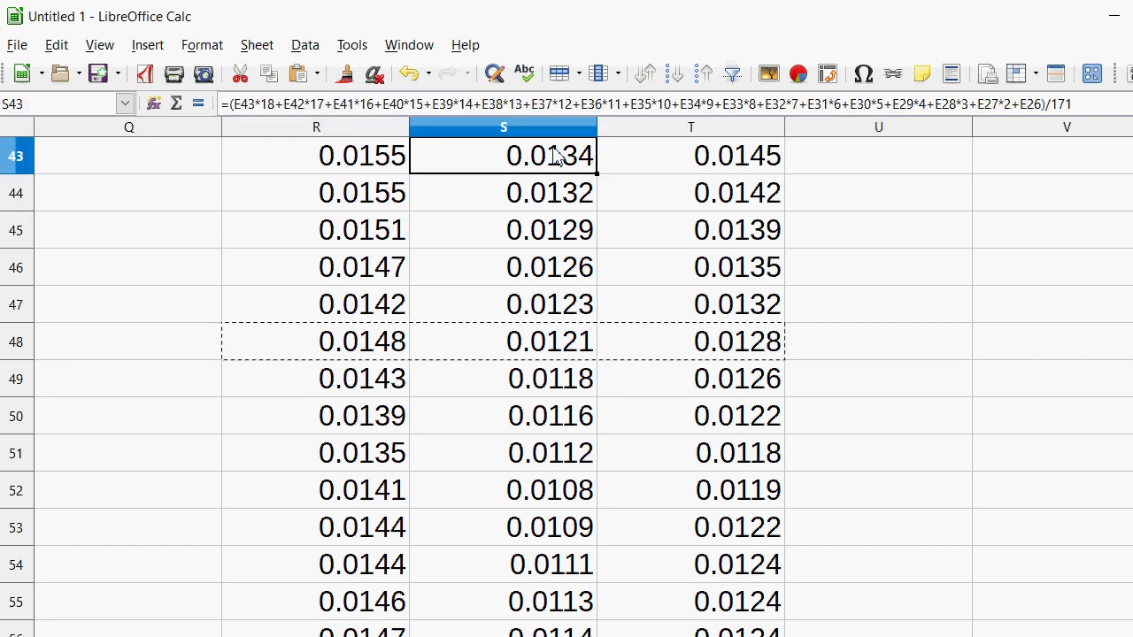
{"action": "left_click", "coordinate": [379, 154]}
{"action": "left_click", "coordinate": [739, 193]}
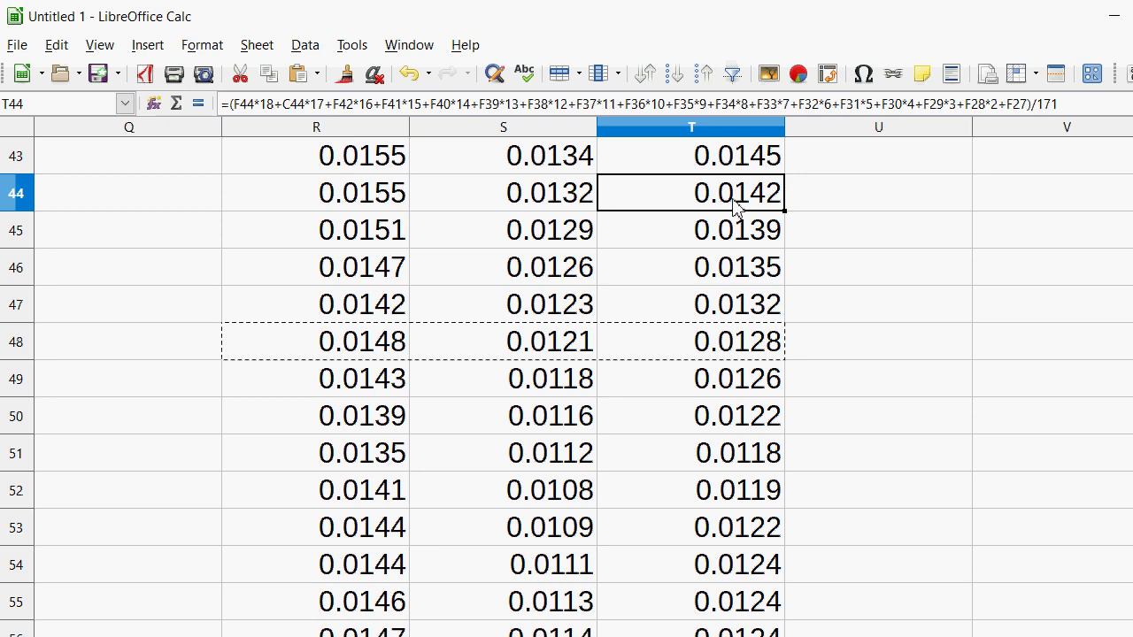
{"action": "right_click", "coordinate": [726, 238]}
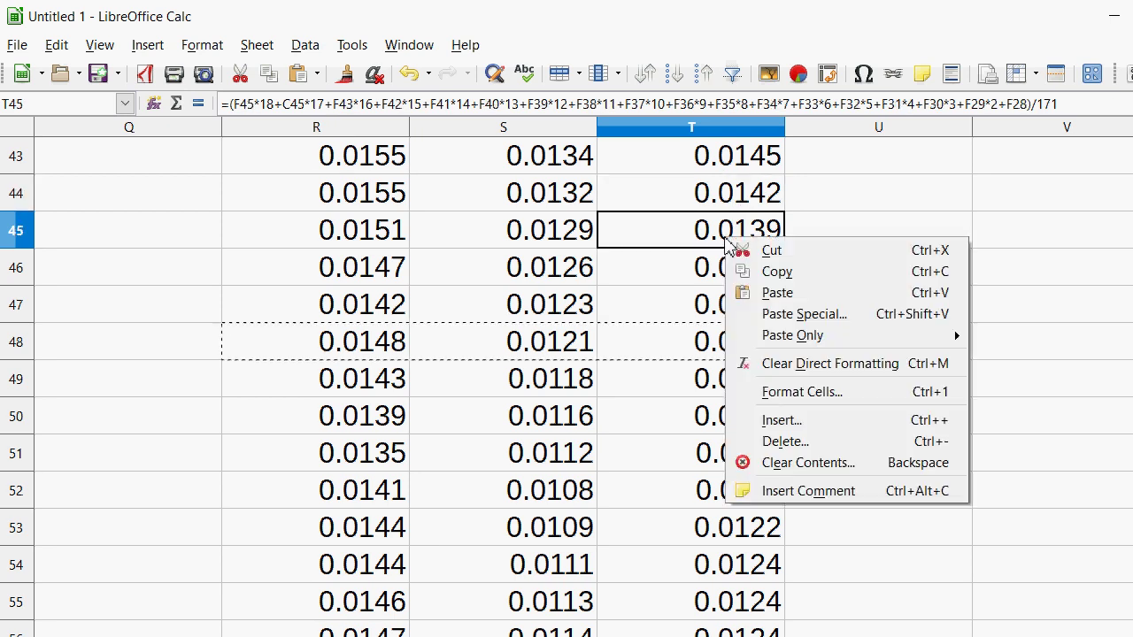
{"action": "left_click", "coordinate": [779, 443]}
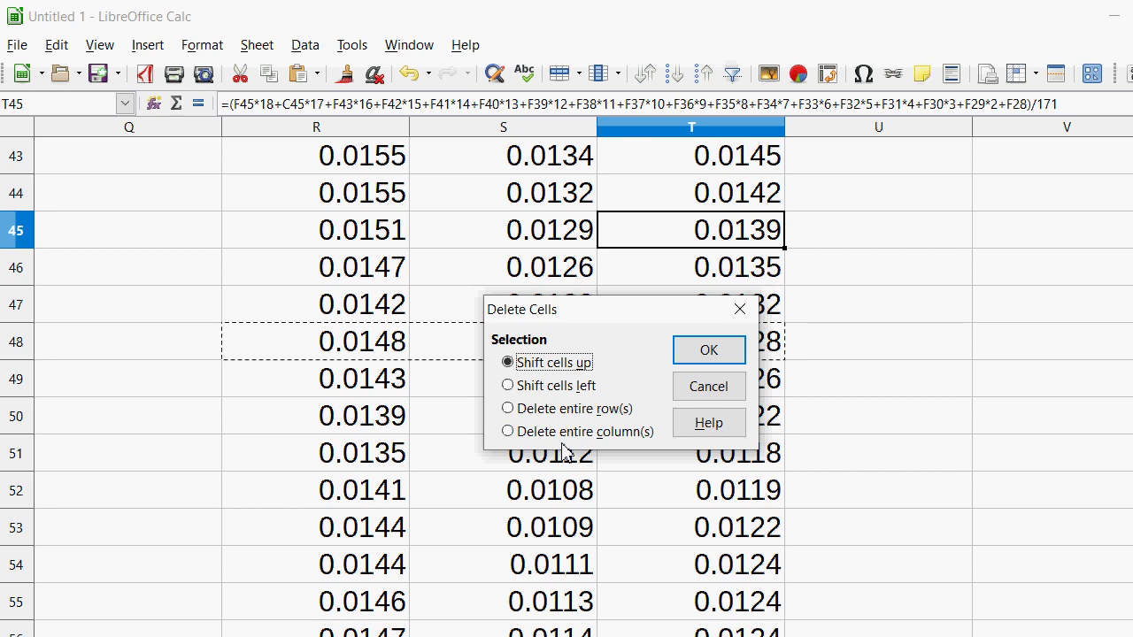
{"action": "left_click", "coordinate": [589, 432]}
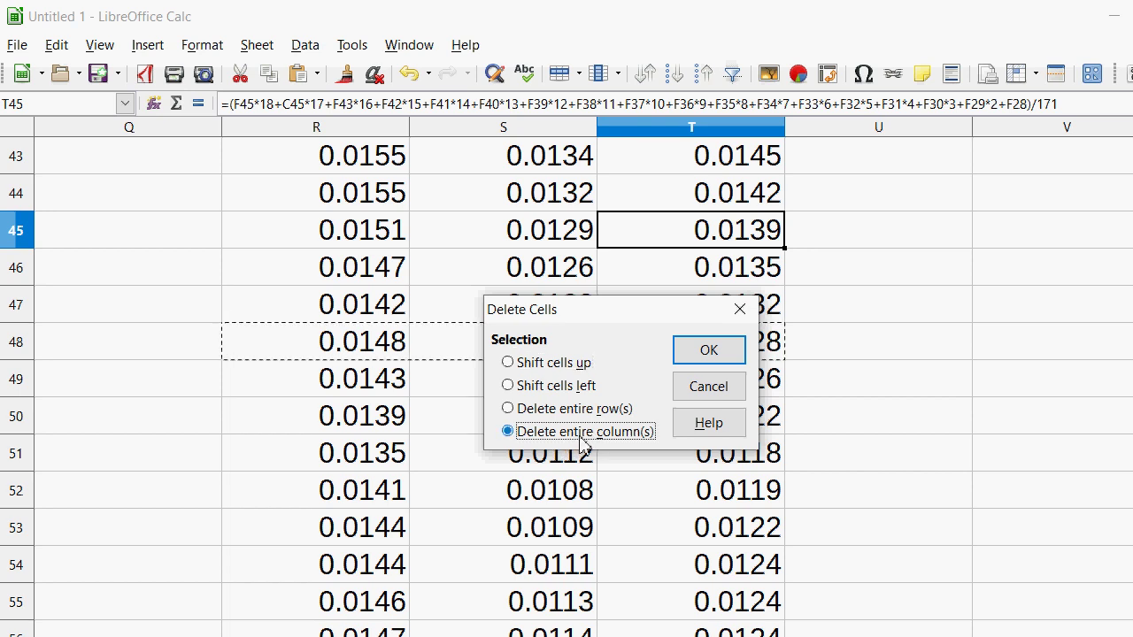
{"action": "left_click", "coordinate": [715, 357]}
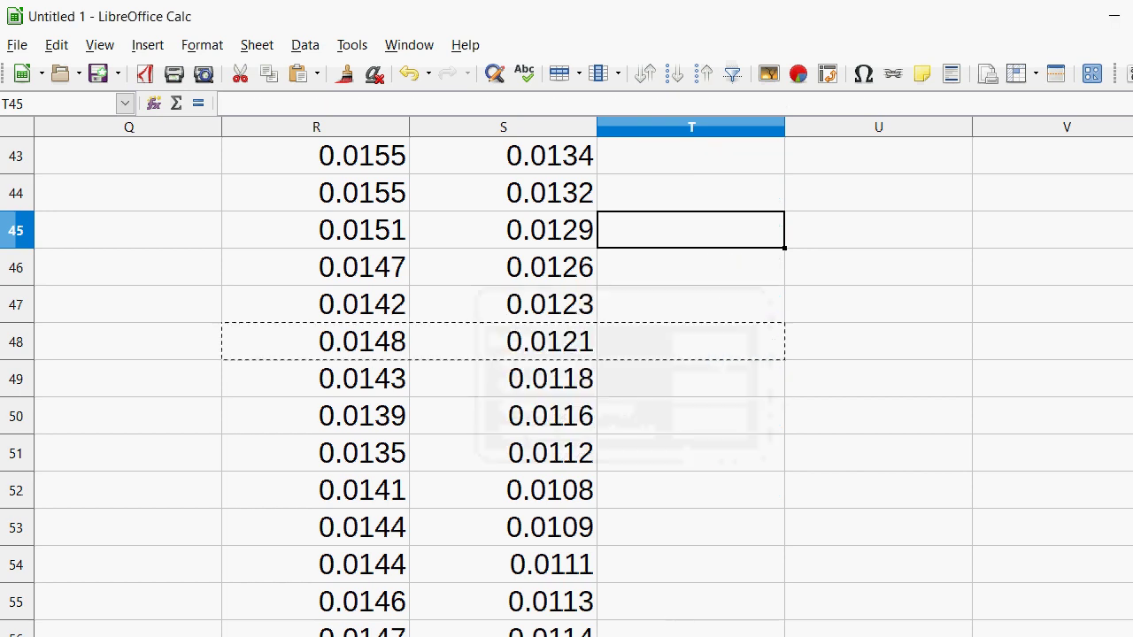
Enter the heading HIGH in cell H17, beside the price columns.
{"action": "mouse_move", "coordinate": [638, 636]}
{"action": "left_mouse_down"}
{"action": "mouse_move", "coordinate": [501, 636]}
{"action": "mouse_move", "coordinate": [625, 636]}
{"action": "left_mouse_up"}
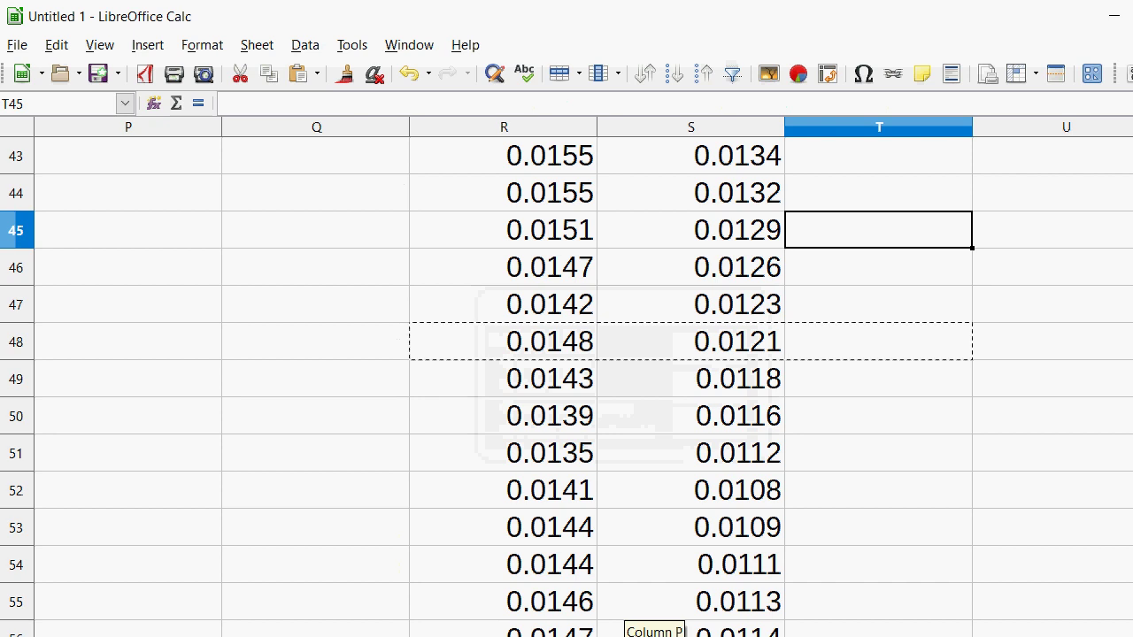
{"action": "left_click_drag", "start_coordinate": [625, 636], "coordinate": [243, 636]}
{"action": "scroll", "coordinate": [531, 408], "scroll_direction": "up", "scroll_amount": 12}
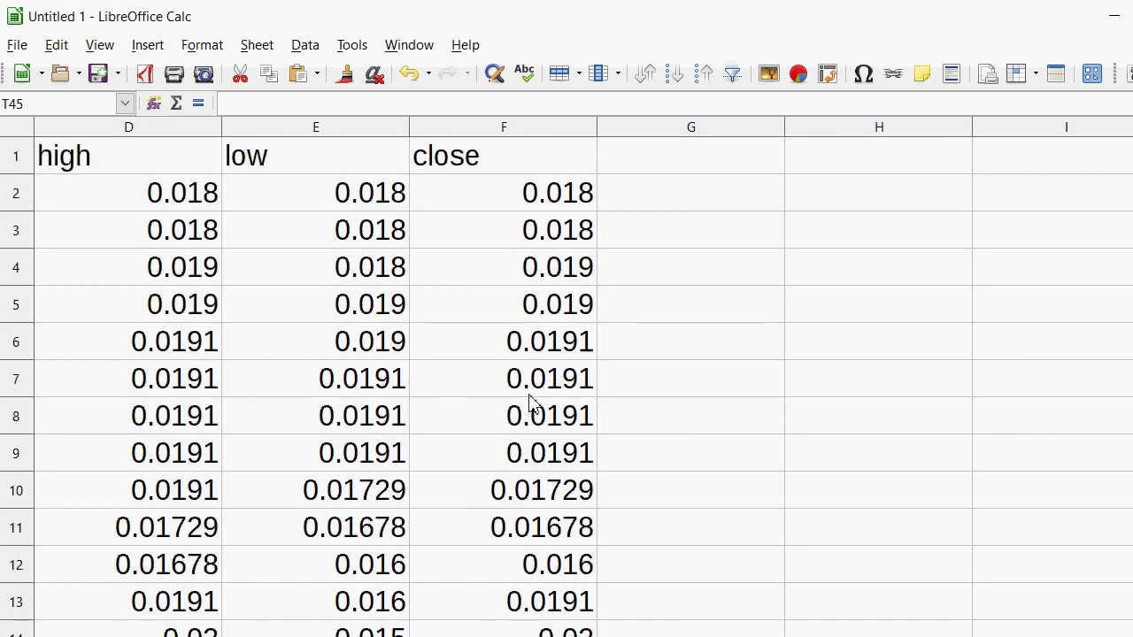
{"action": "scroll", "coordinate": [600, 305], "scroll_direction": "down", "scroll_amount": 4}
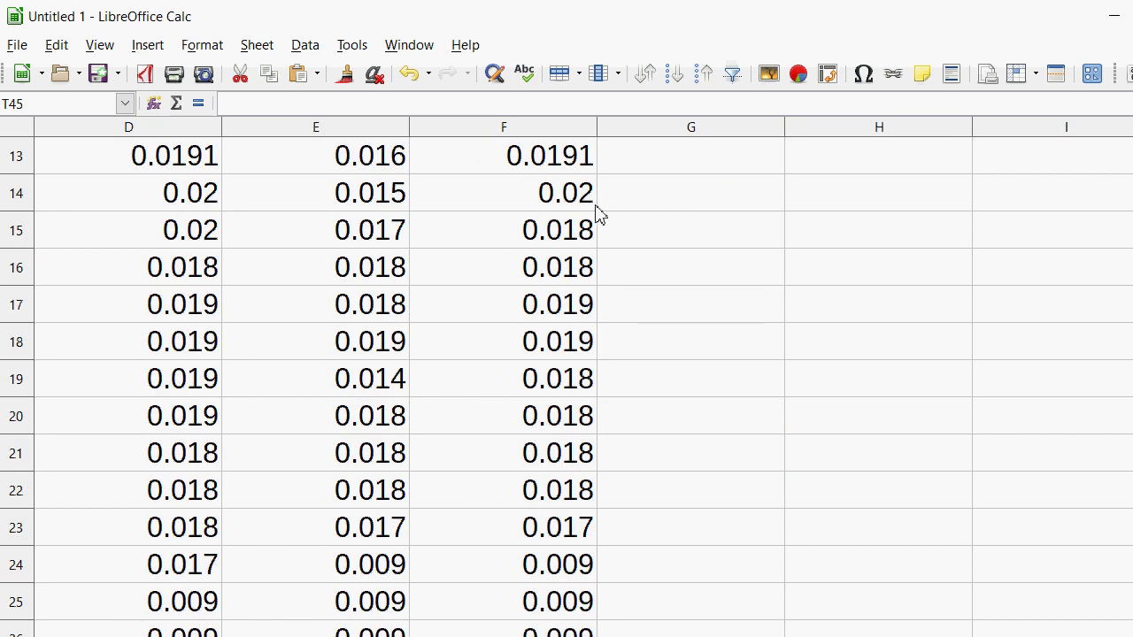
{"action": "left_click", "coordinate": [848, 352]}
{"action": "left_click", "coordinate": [859, 311]}
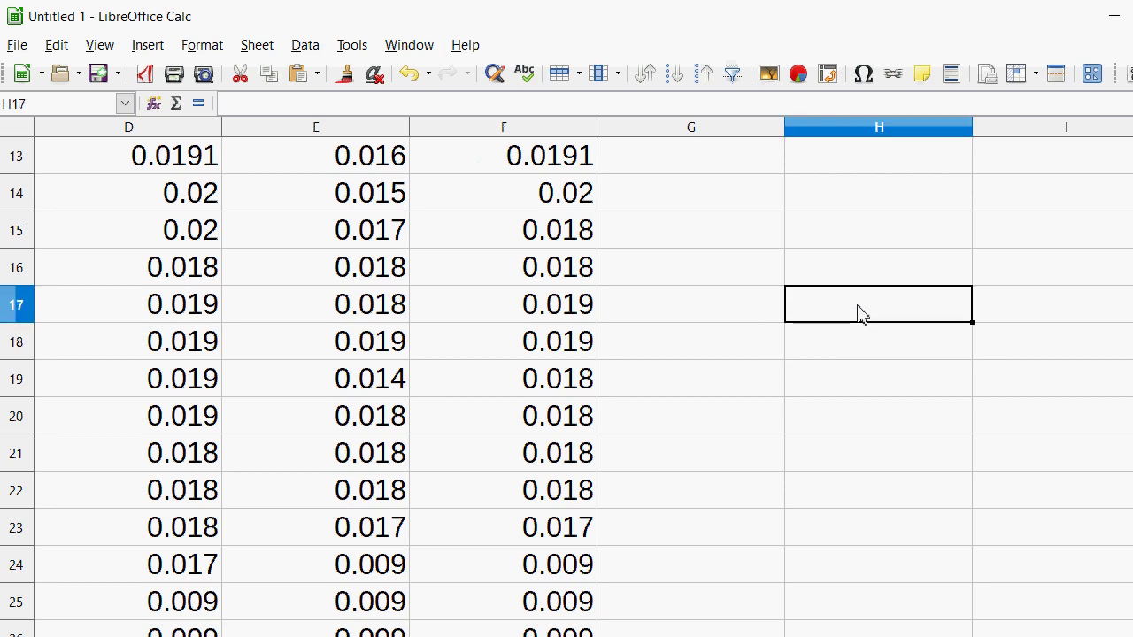
{"action": "type", "text": "HIGH"}
{"action": "key", "text": "Return"}
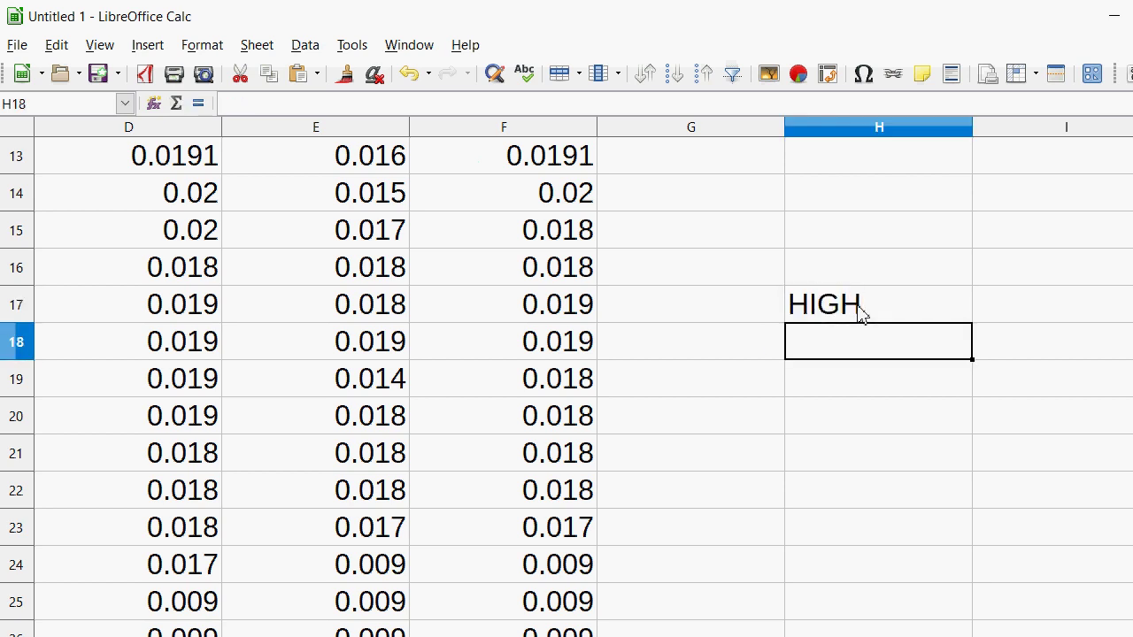
{"action": "type", "text": "=IF("}
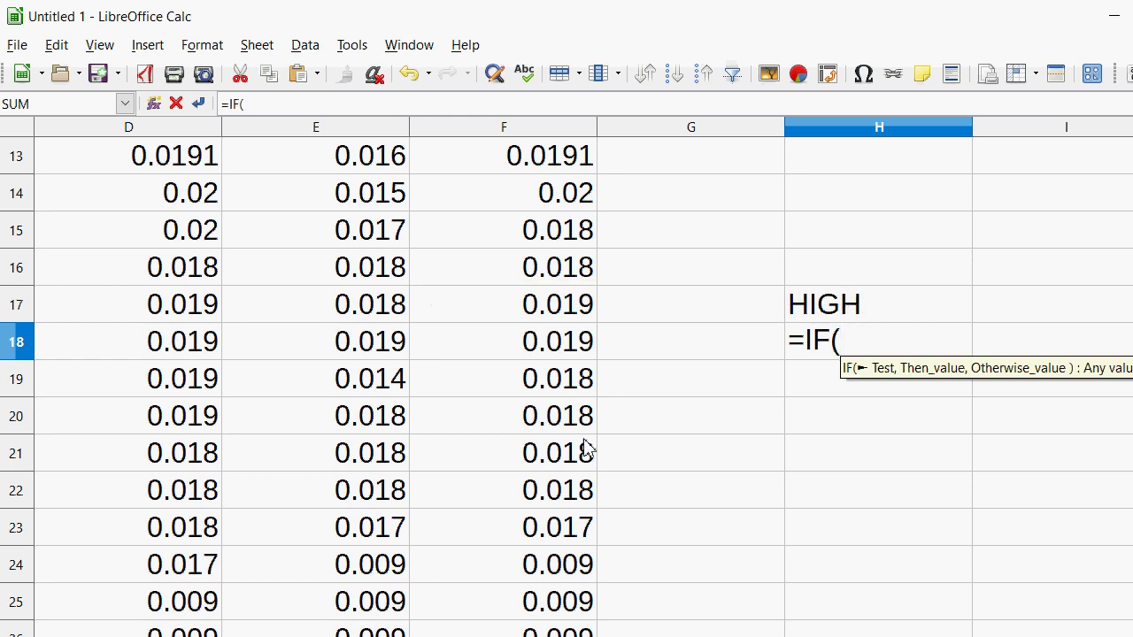
{"action": "left_click", "coordinate": [568, 352]}
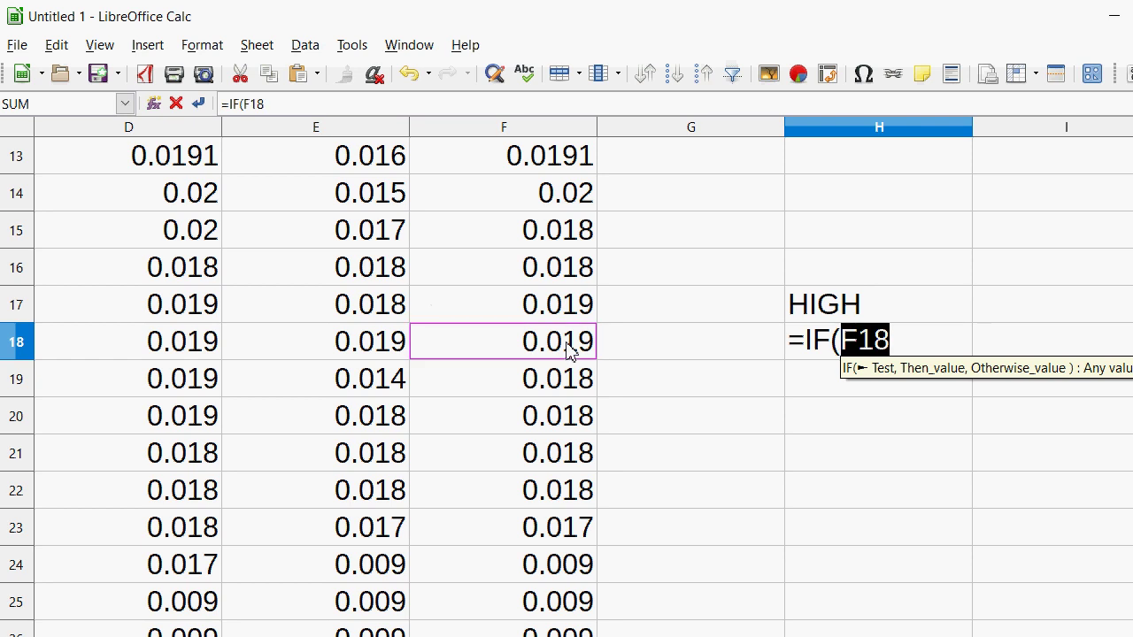
{"action": "type", "text": ">"}
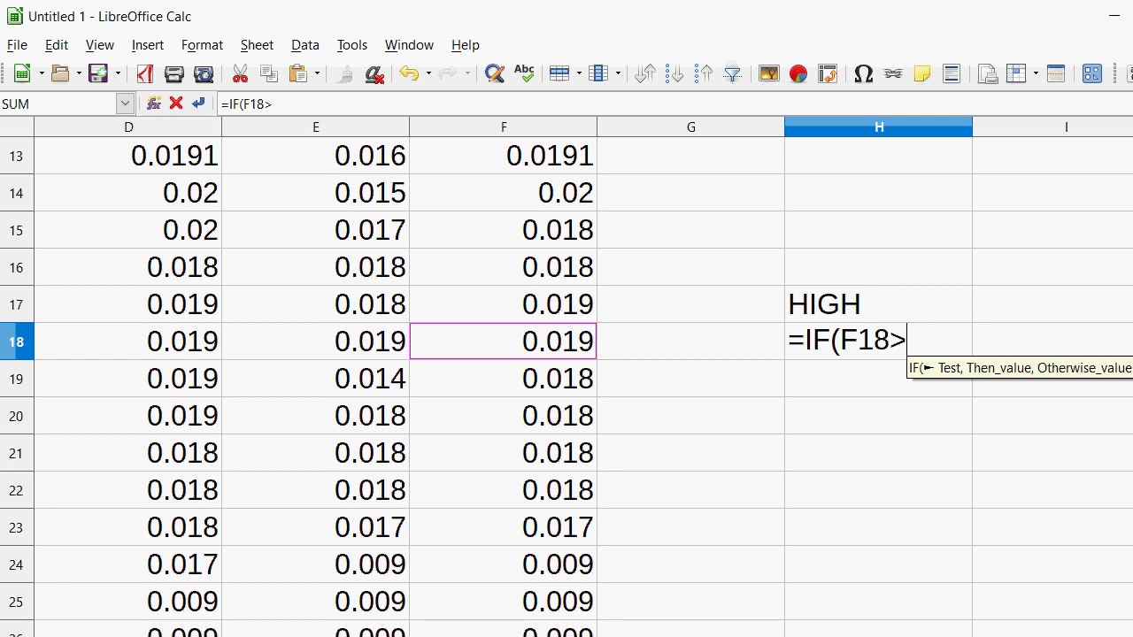
{"action": "mouse_move", "coordinate": [337, 636]}
{"action": "left_mouse_down"}
{"action": "mouse_move", "coordinate": [915, 635]}
{"action": "mouse_move", "coordinate": [314, 635]}
{"action": "left_mouse_up"}
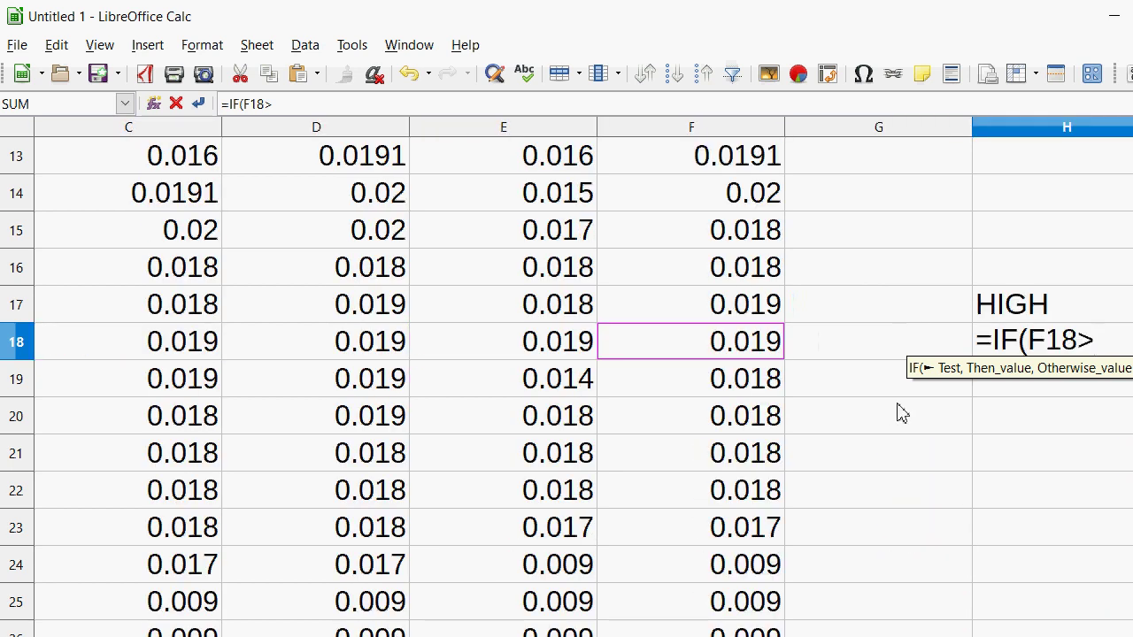
{"action": "key", "text": "BackSpace"}
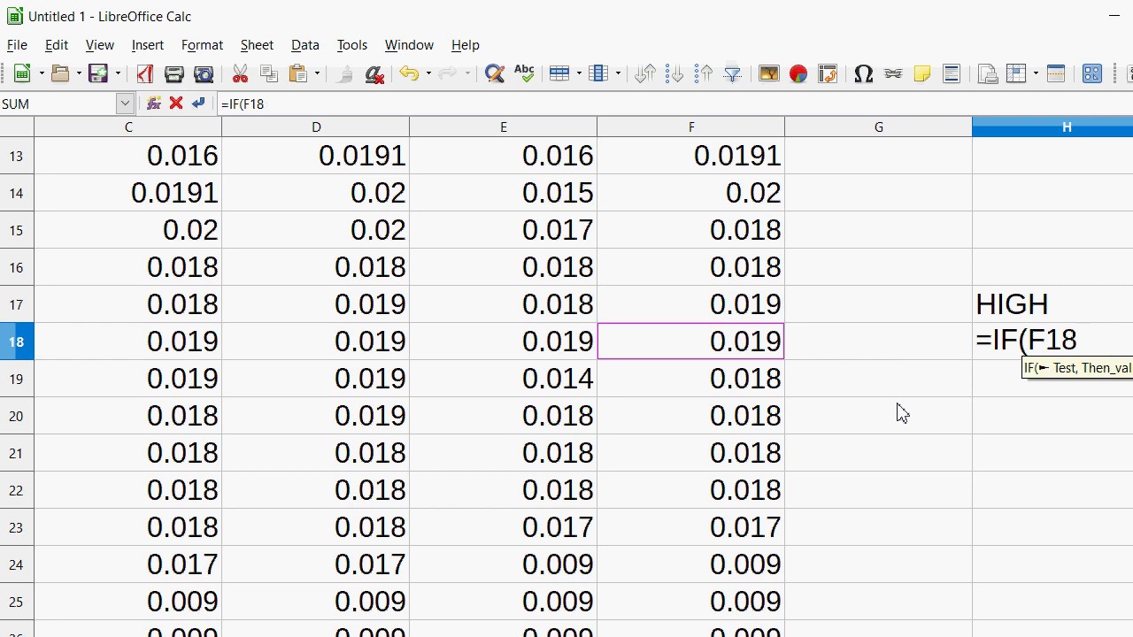
{"action": "key", "text": "BackSpace"}
{"action": "key", "text": "BackSpace"}
{"action": "key", "text": "BackSpace"}
{"action": "key", "text": "BackSpace"}
{"action": "key", "text": "BackSpace"}
{"action": "key", "text": "BackSpace"}
{"action": "key", "text": "BackSpace"}
{"action": "key", "text": "Return"}
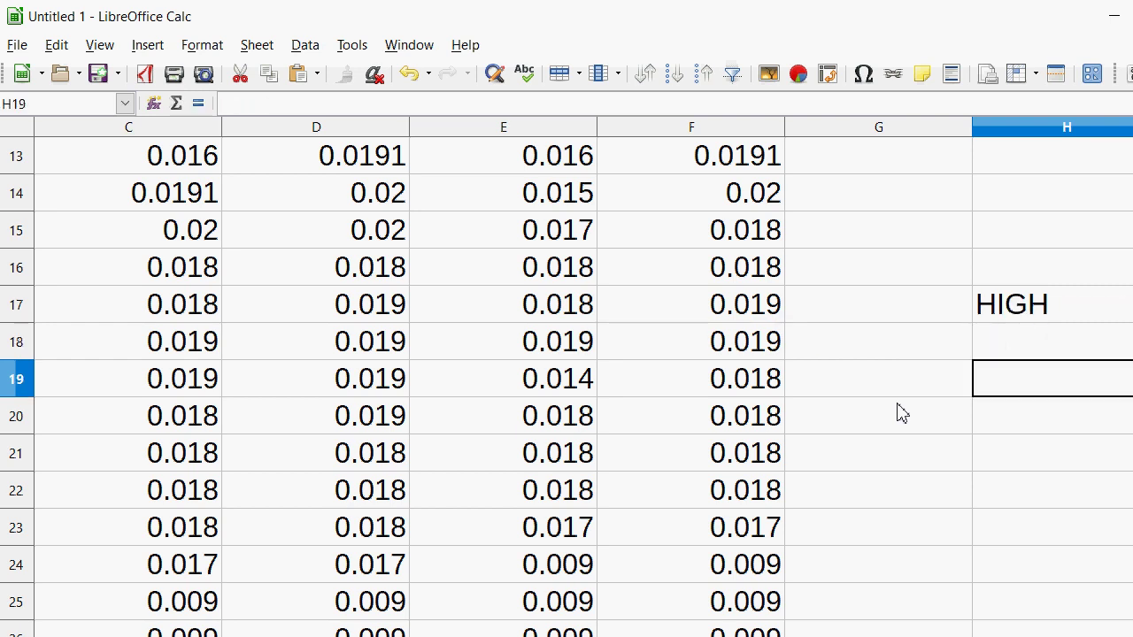
Enter the formula =IF(F22>R22;1;0) in cell H22 to compare the close price with the weighted average of highs.
{"action": "key", "text": "Down"}
{"action": "key", "text": "Down"}
{"action": "key", "text": "Down"}
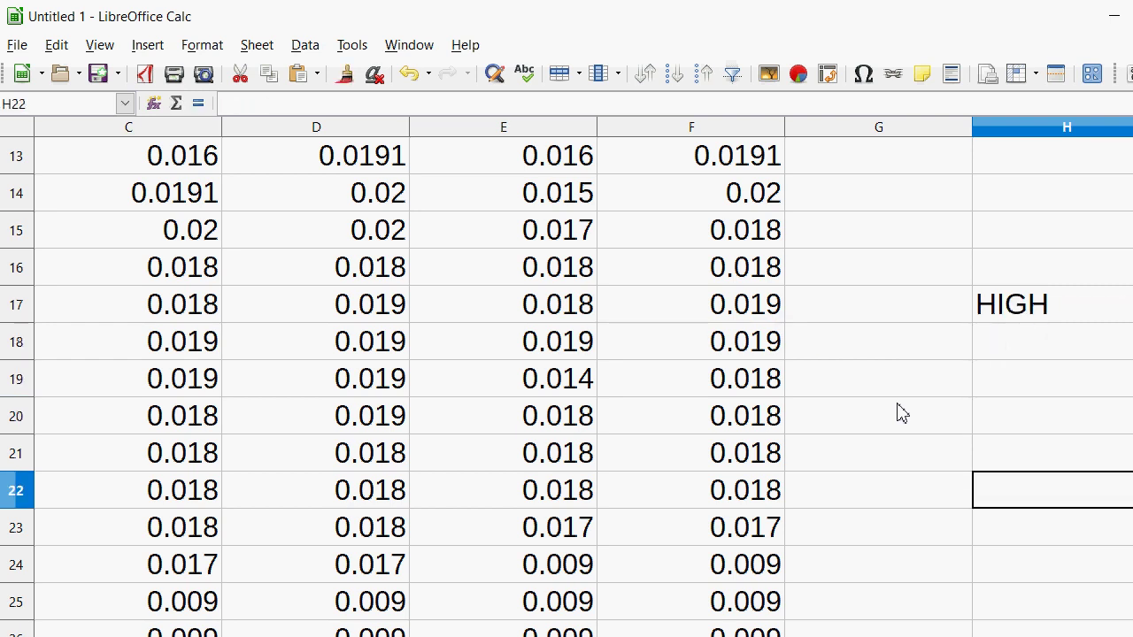
{"action": "type", "text": "=IF("}
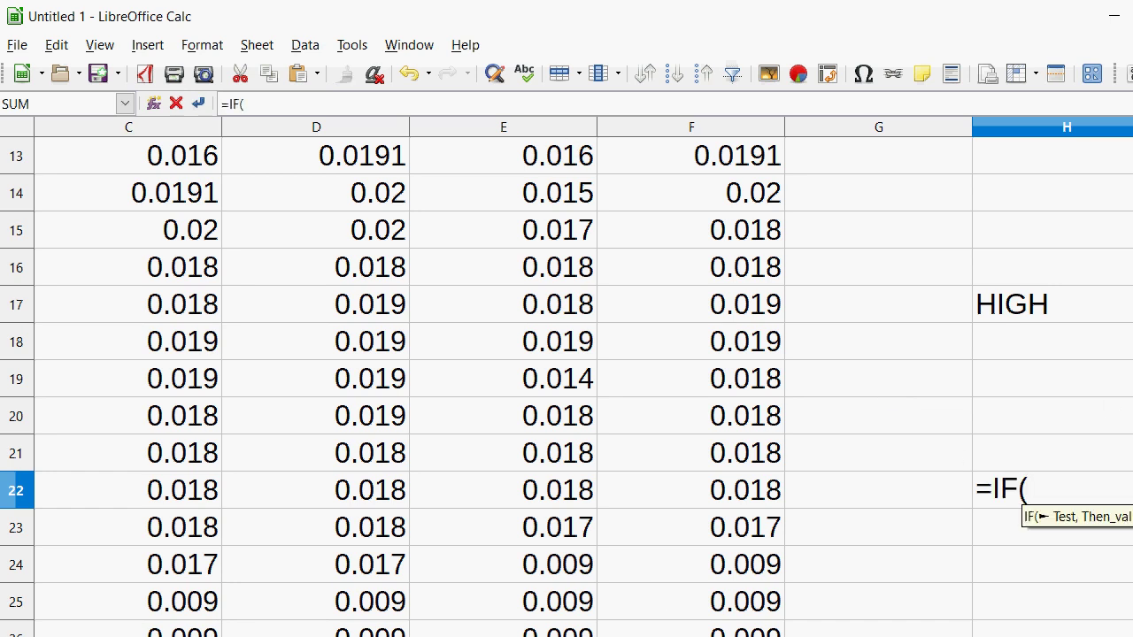
{"action": "scroll", "coordinate": [567, 376], "scroll_direction": "down", "scroll_amount": 1}
{"action": "scroll", "coordinate": [566, 376], "scroll_direction": "down", "scroll_amount": 1}
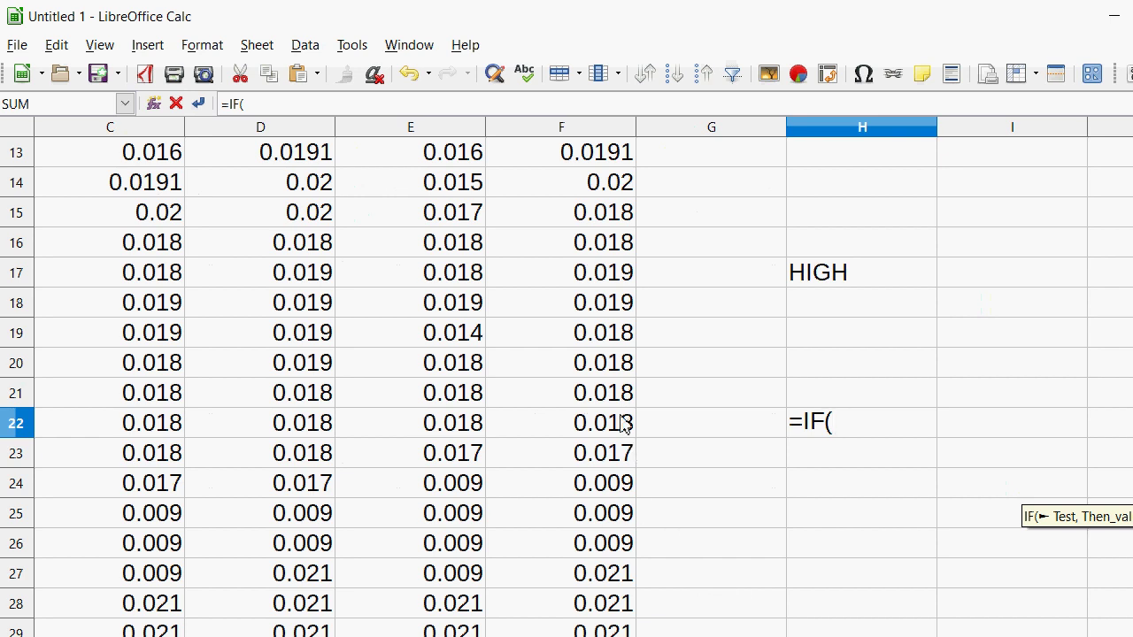
{"action": "left_click", "coordinate": [590, 416]}
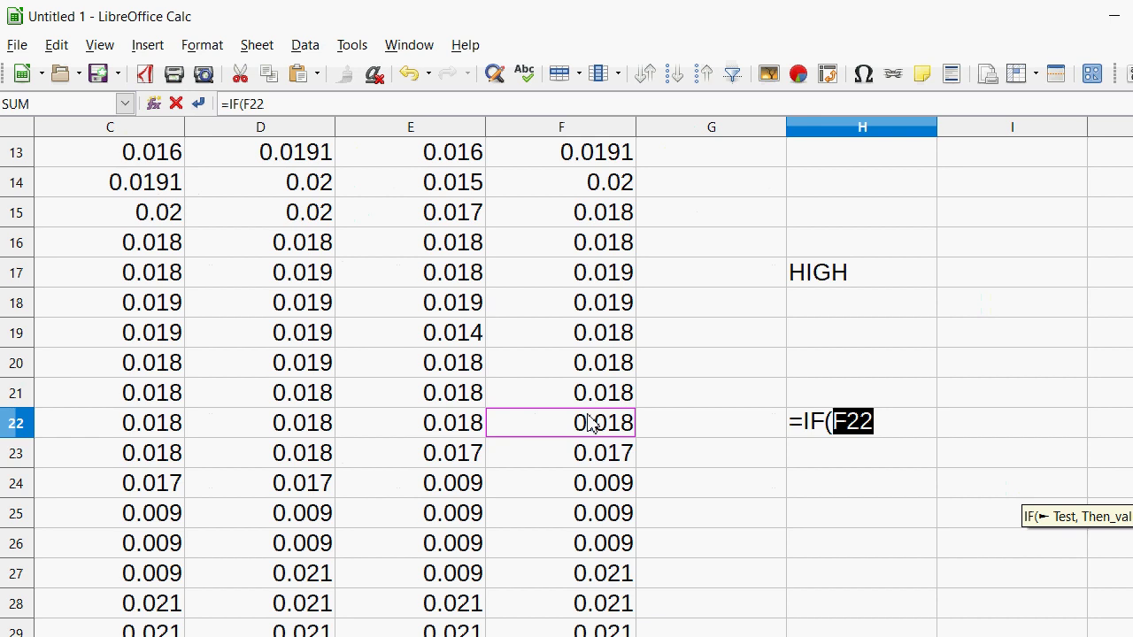
{"action": "type", "text": ">"}
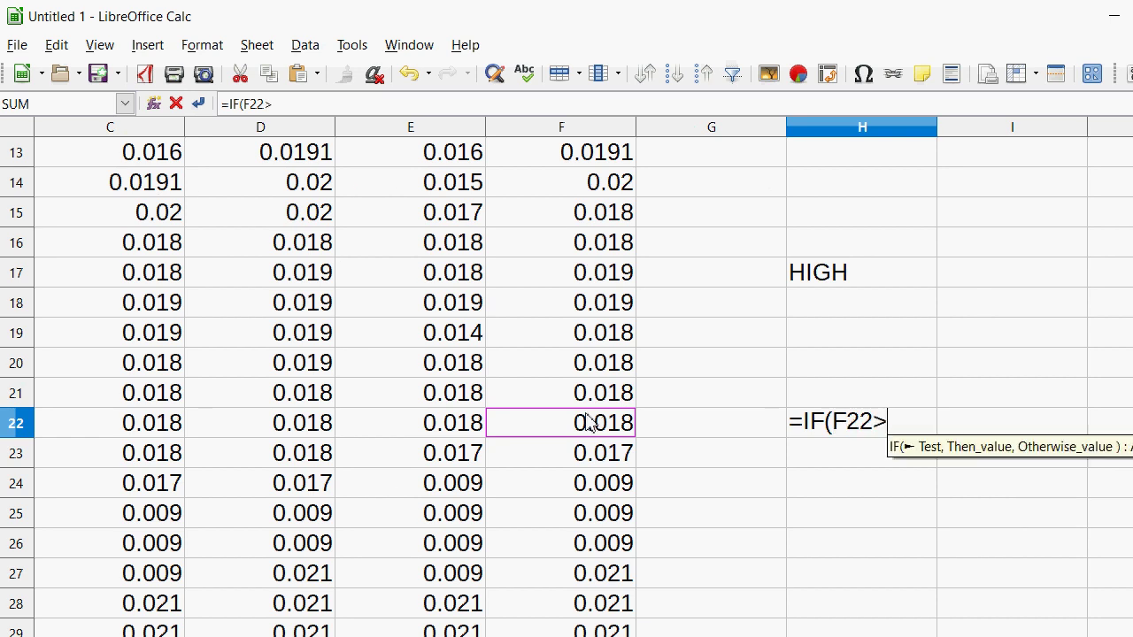
{"action": "left_click_drag", "start_coordinate": [372, 633], "coordinate": [848, 634]}
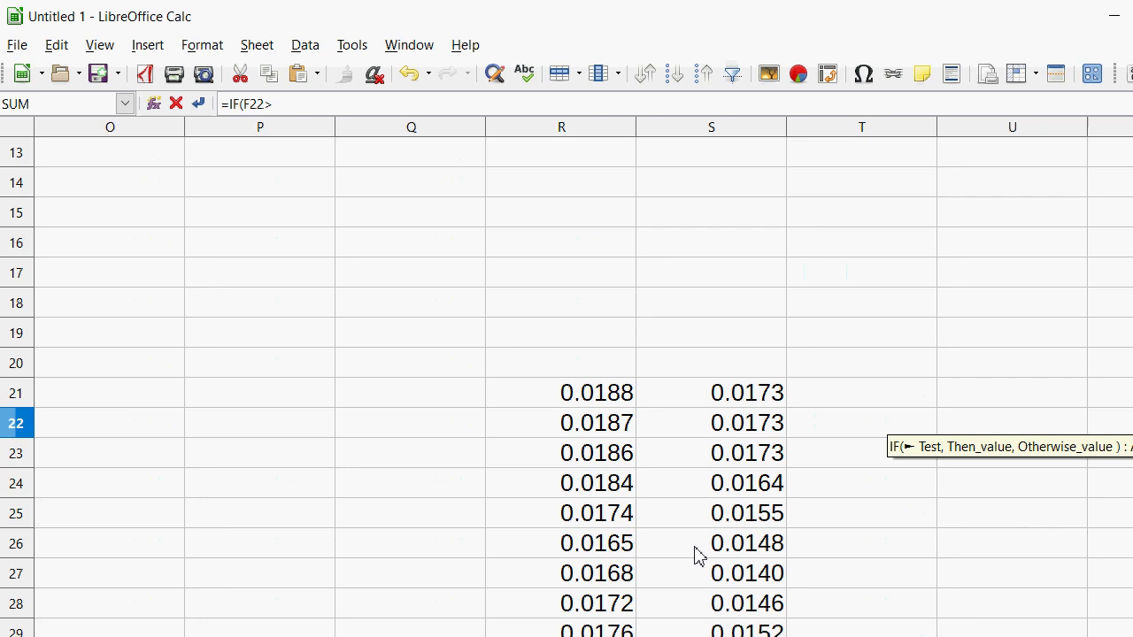
{"action": "left_click", "coordinate": [573, 424]}
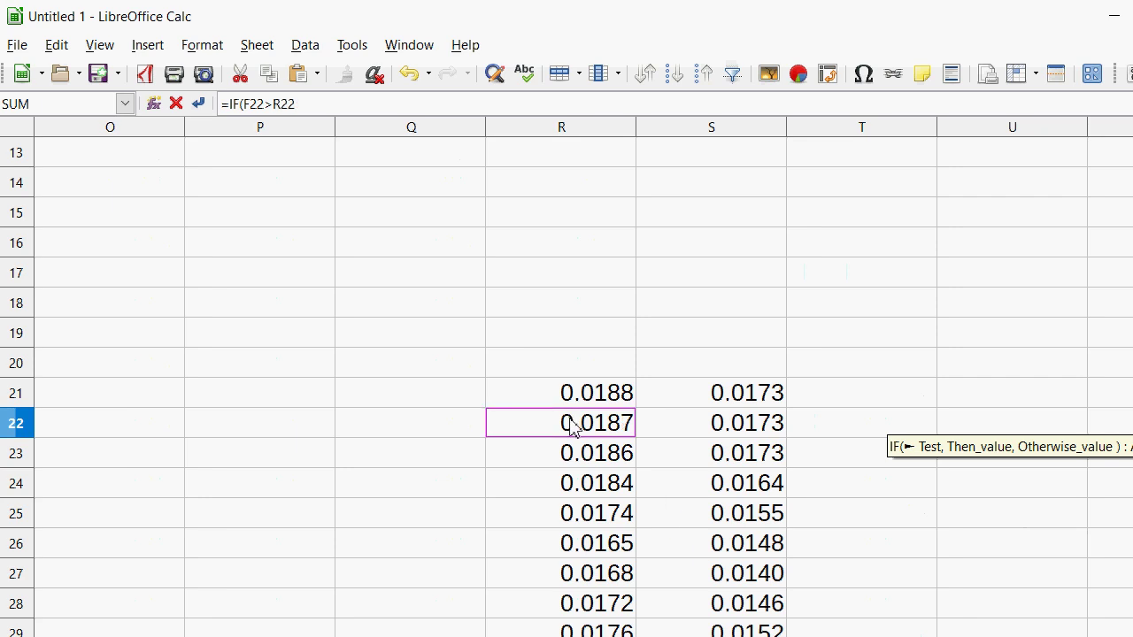
{"action": "type", "text": ";1;"}
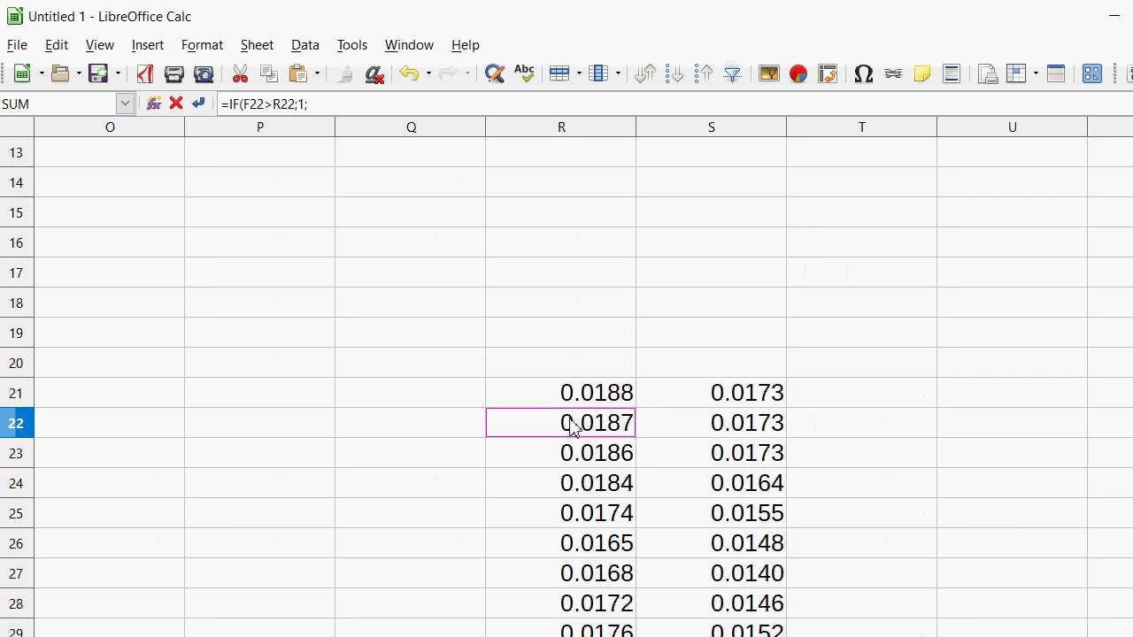
{"action": "type", "text": "0"}
{"action": "key", "text": "Return"}
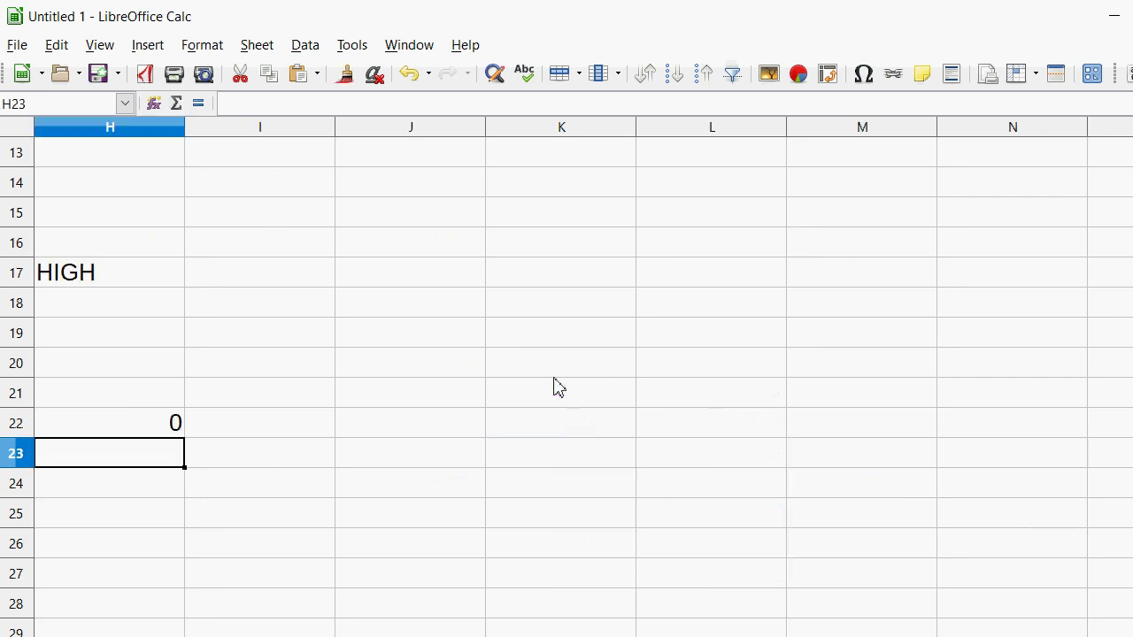
Move the HIGH heading from H17 to H21 and enter the heading LOW beside it in I21.
{"action": "left_click_drag", "start_coordinate": [112, 217], "coordinate": [129, 387]}
{"action": "left_click", "coordinate": [232, 398]}
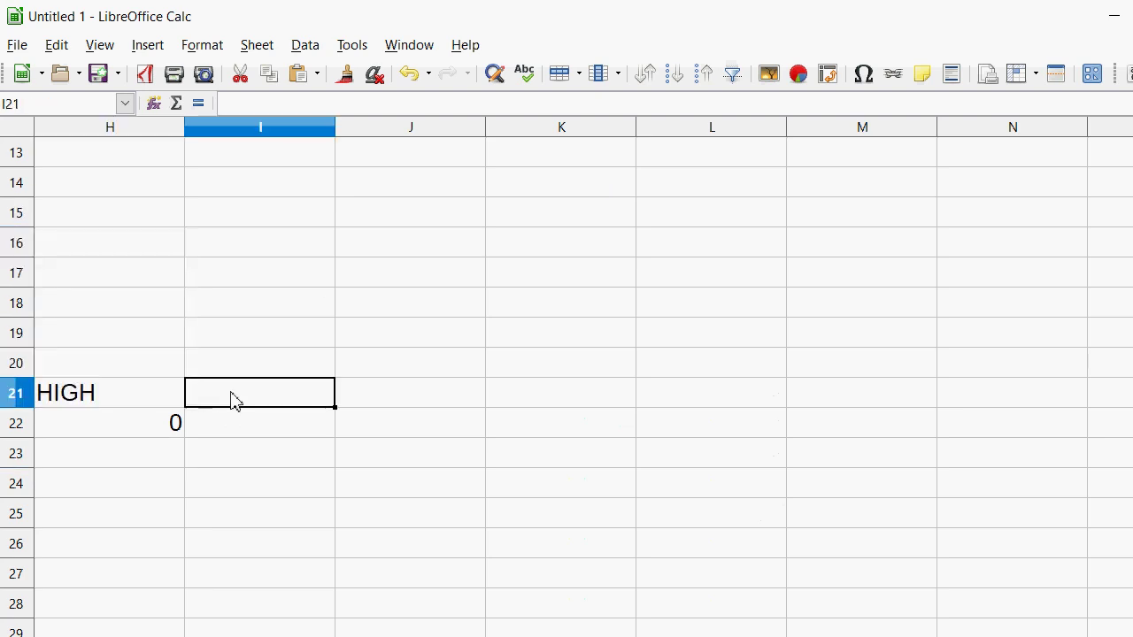
{"action": "type", "text": "LOW"}
{"action": "key", "text": "Return"}
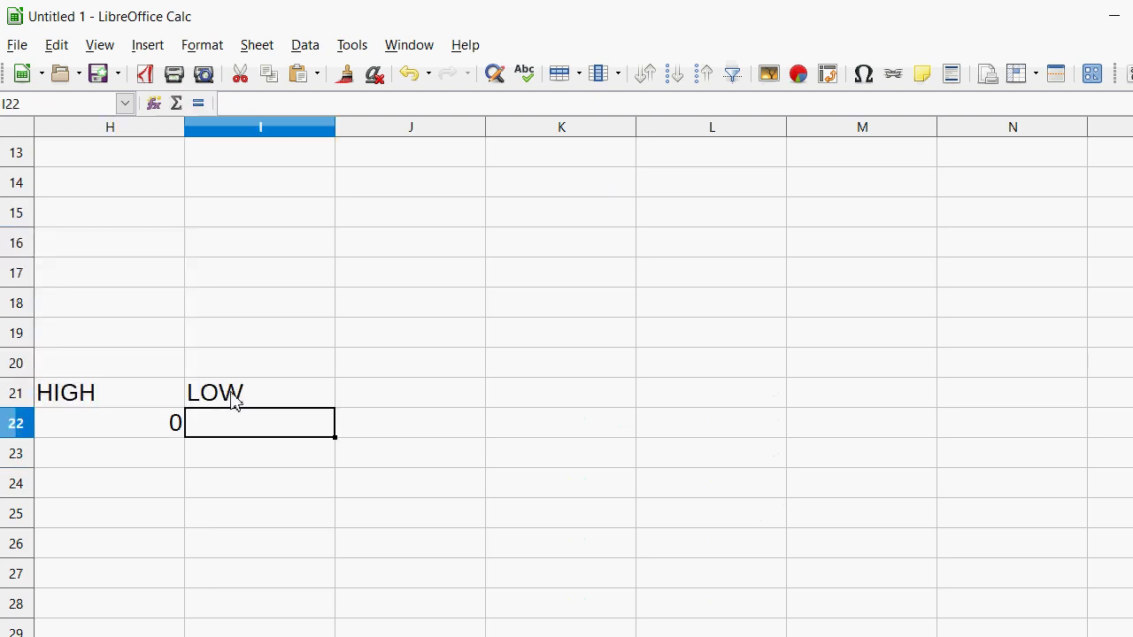
Enter the formula =IF(F22<S21;1;0) in cell I22 under the LOW heading.
{"action": "type", "text": "=IF("}
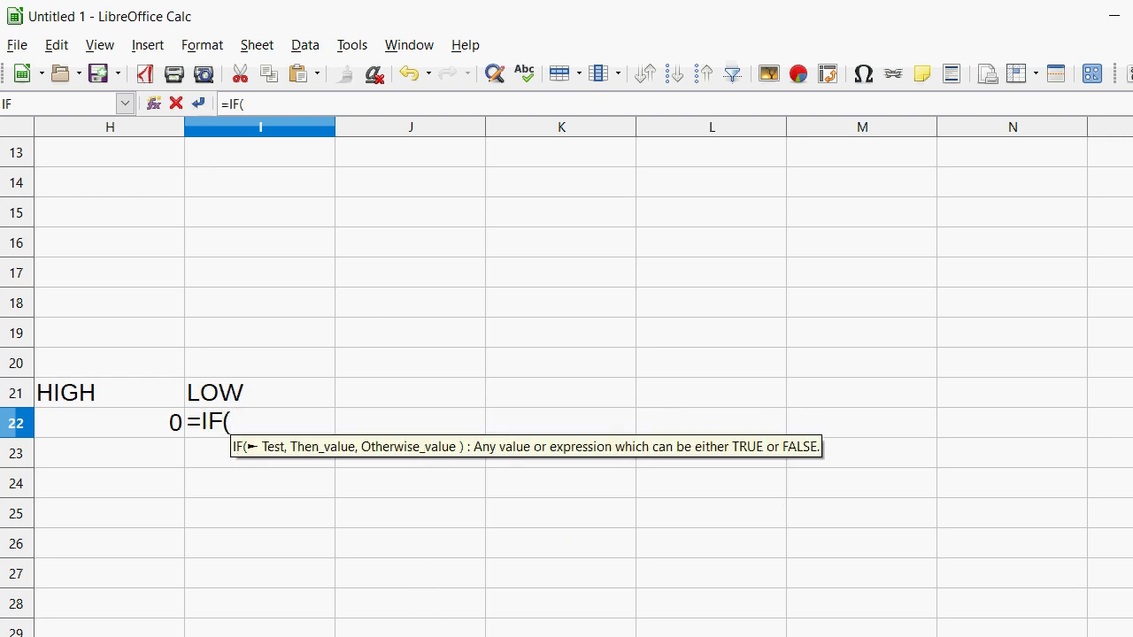
{"action": "scroll", "coordinate": [566, 371], "scroll_direction": "left", "scroll_amount": 4}
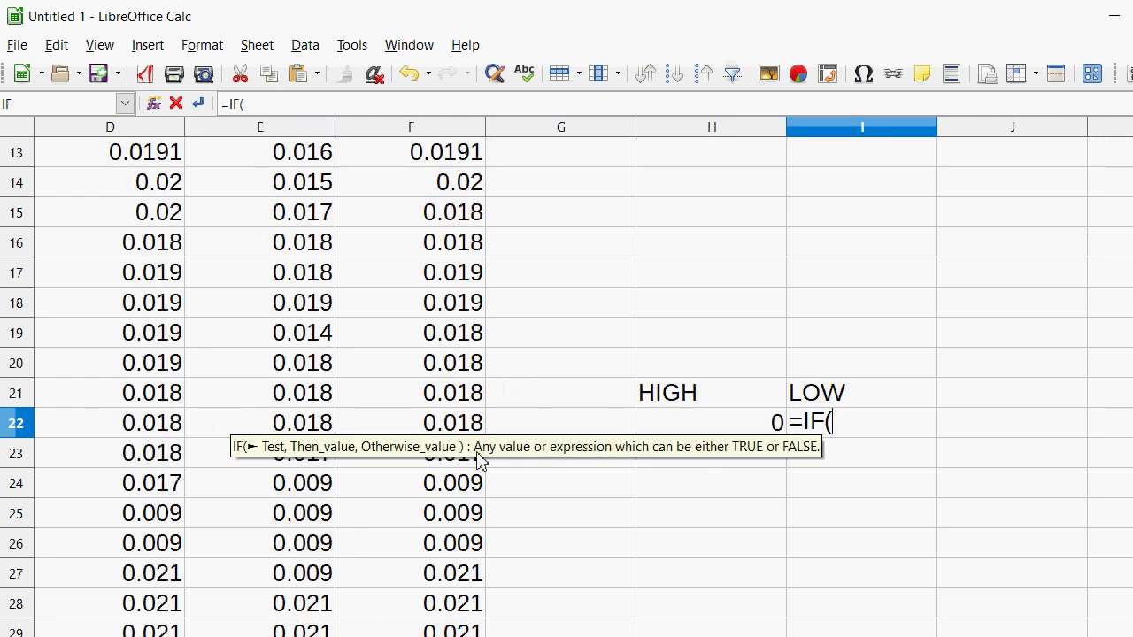
{"action": "left_click", "coordinate": [452, 433]}
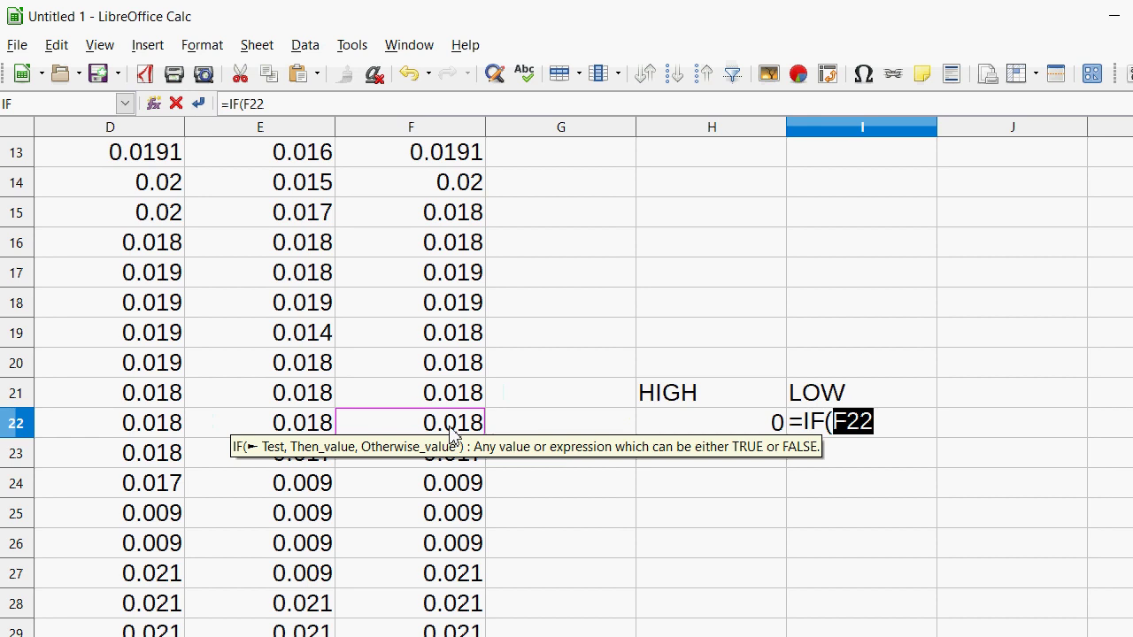
{"action": "type", "text": "<"}
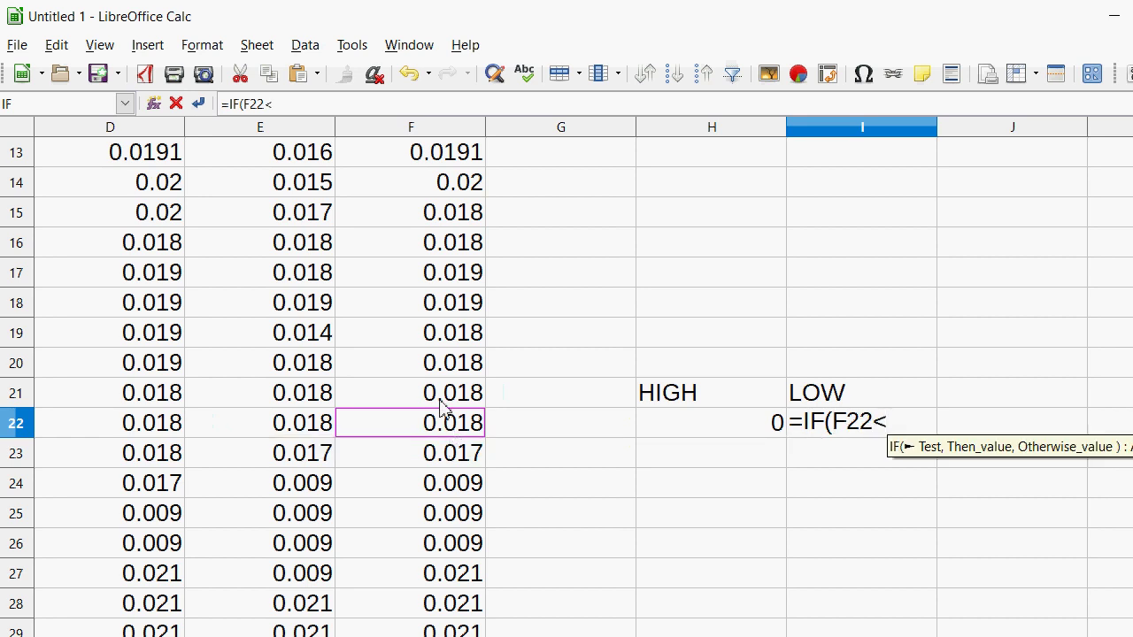
{"action": "scroll", "coordinate": [797, 531], "scroll_direction": "right", "scroll_amount": 6}
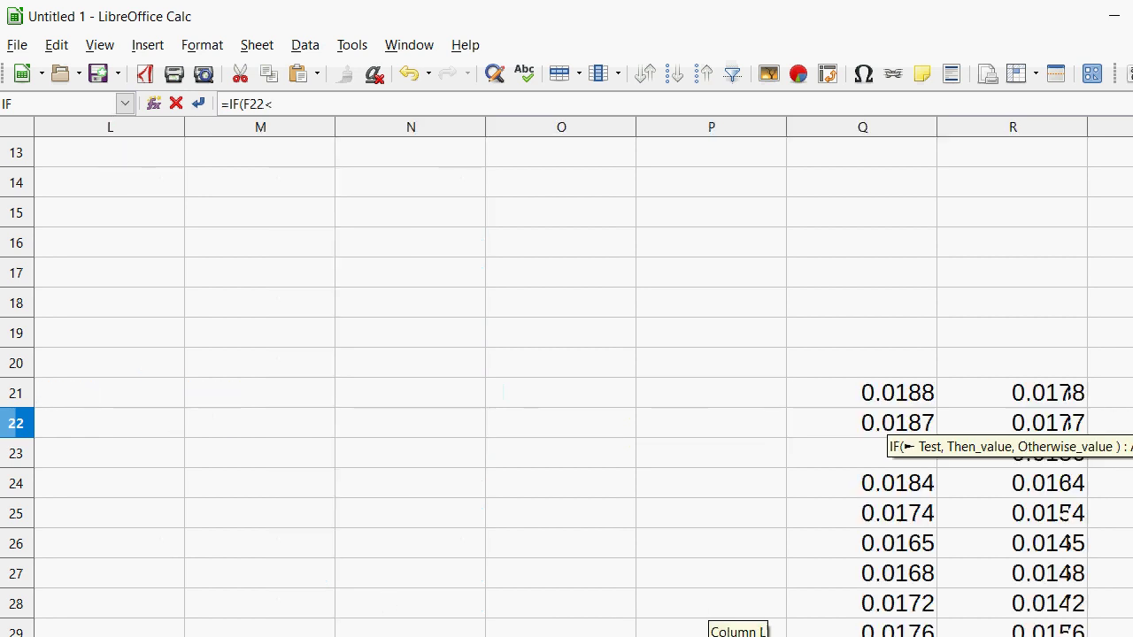
{"action": "left_click", "coordinate": [906, 400]}
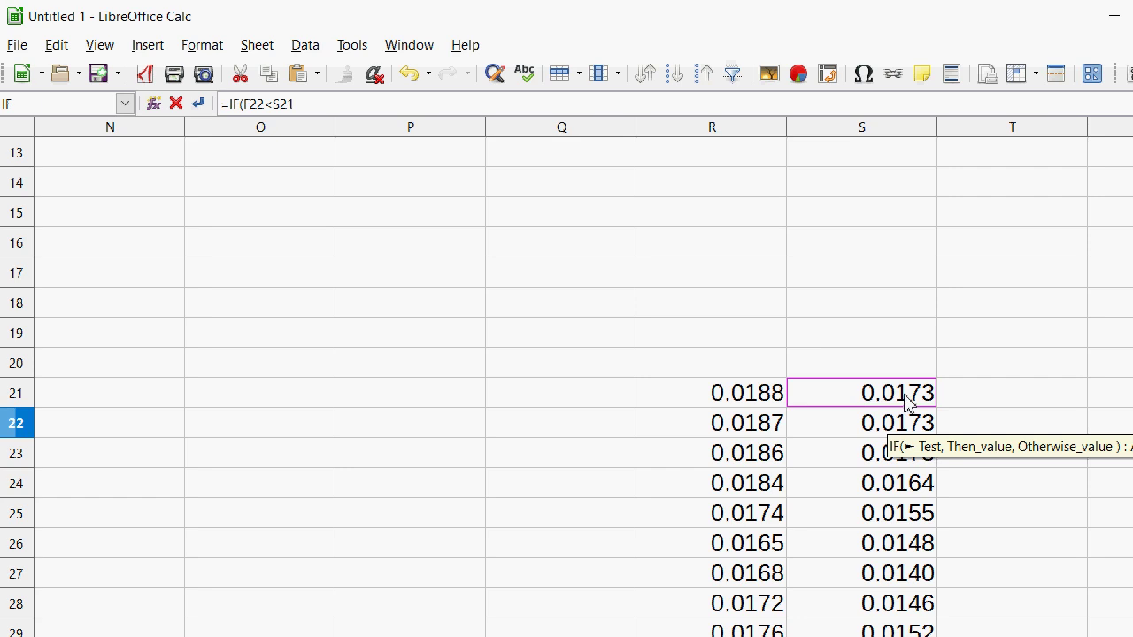
{"action": "type", "text": ";1"}
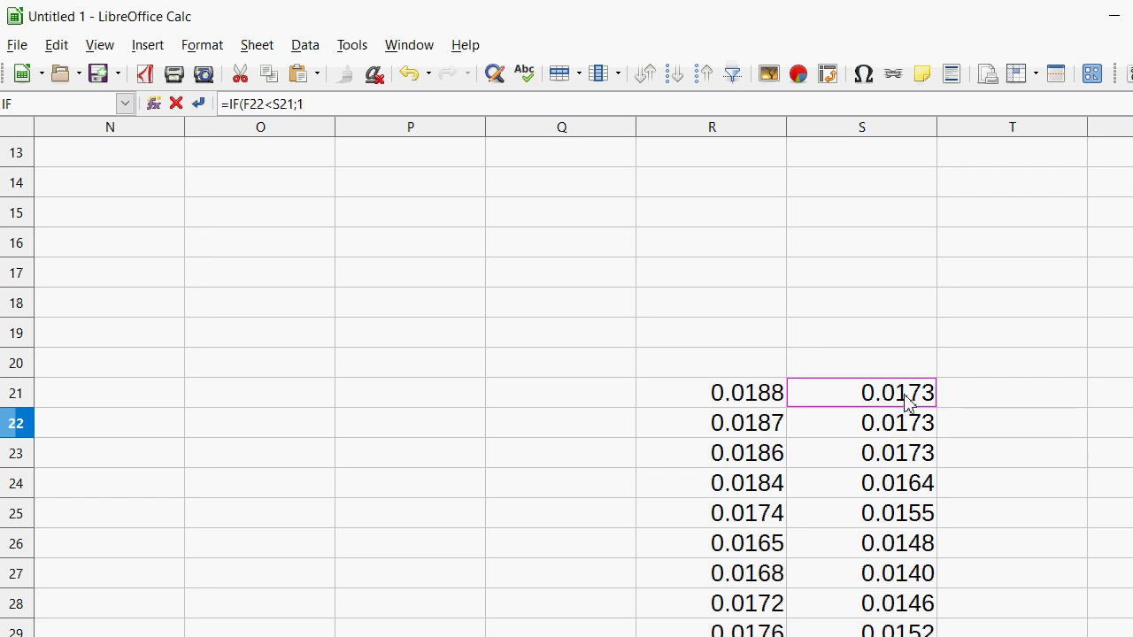
{"action": "type", "text": ";0"}
{"action": "key", "text": "Return"}
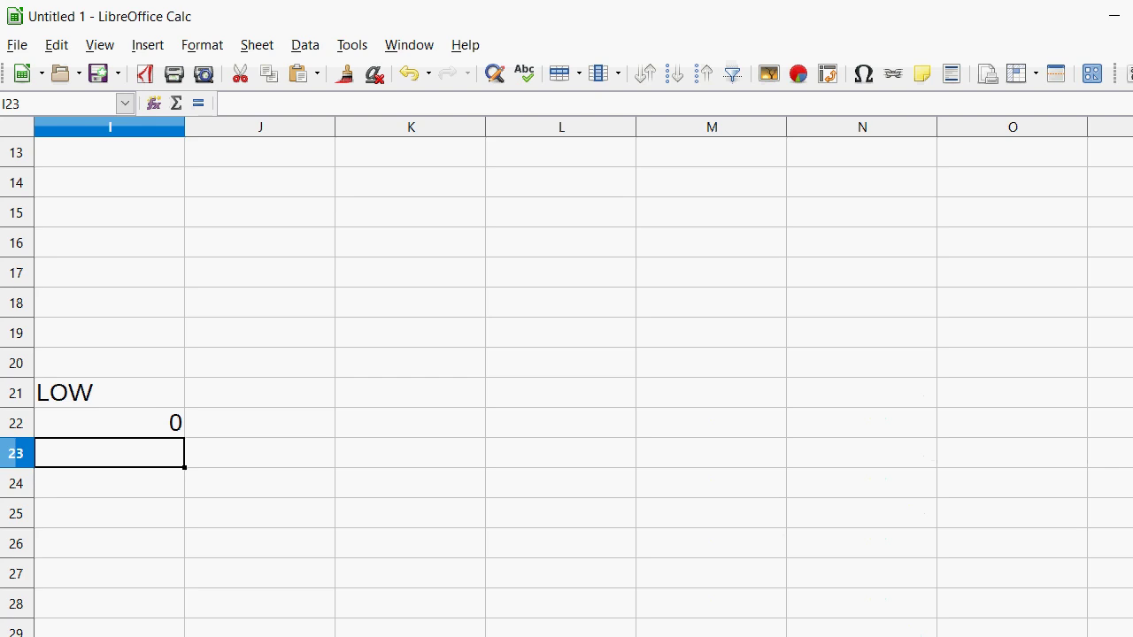
Copy the formulas in H22:I22 and paste them into rows 23 to 29 of columns H and I.
{"action": "scroll", "coordinate": [486, 620], "scroll_direction": "left", "scroll_amount": 3}
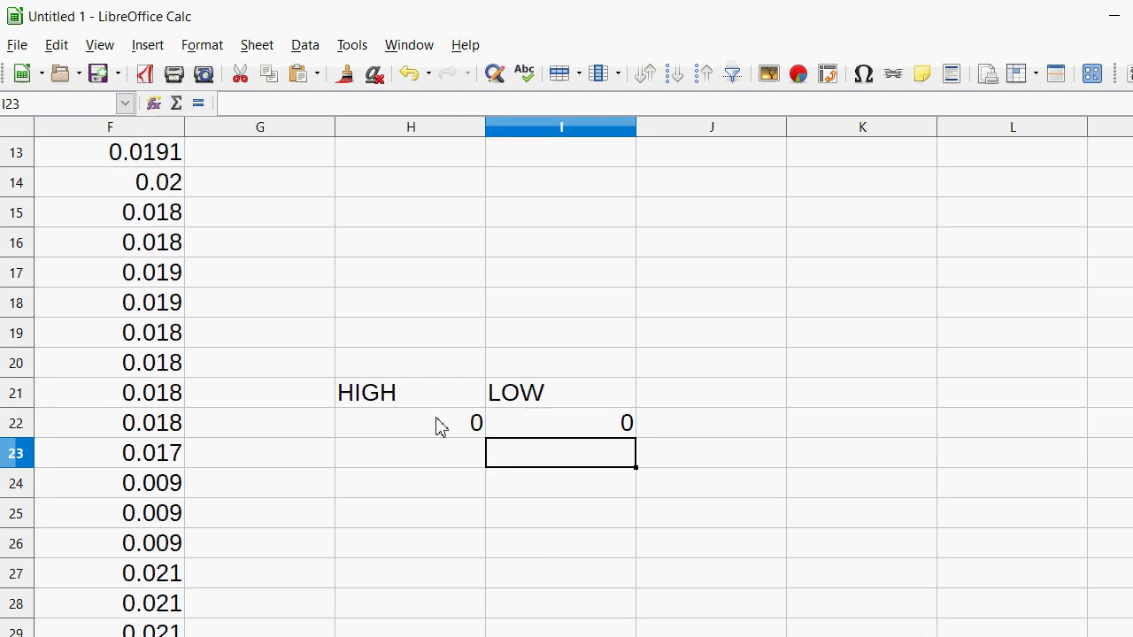
{"action": "left_click_drag", "start_coordinate": [438, 425], "coordinate": [580, 433]}
{"action": "right_click", "coordinate": [580, 434]}
{"action": "left_click", "coordinate": [602, 458]}
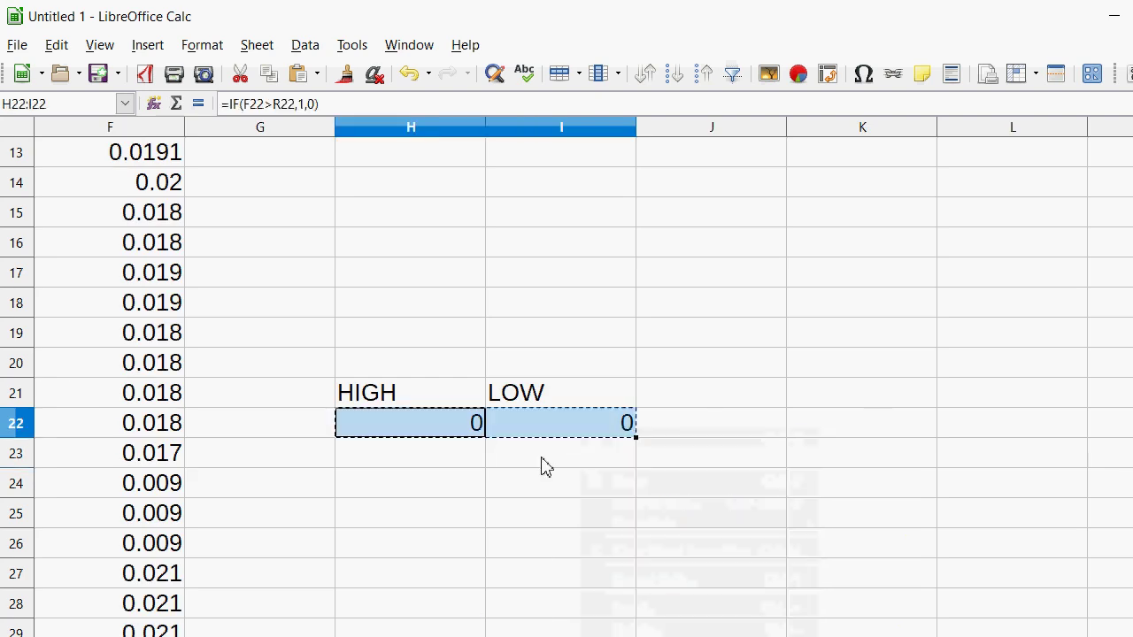
{"action": "left_click_drag", "start_coordinate": [410, 453], "coordinate": [458, 433]}
{"action": "right_click", "coordinate": [454, 431]}
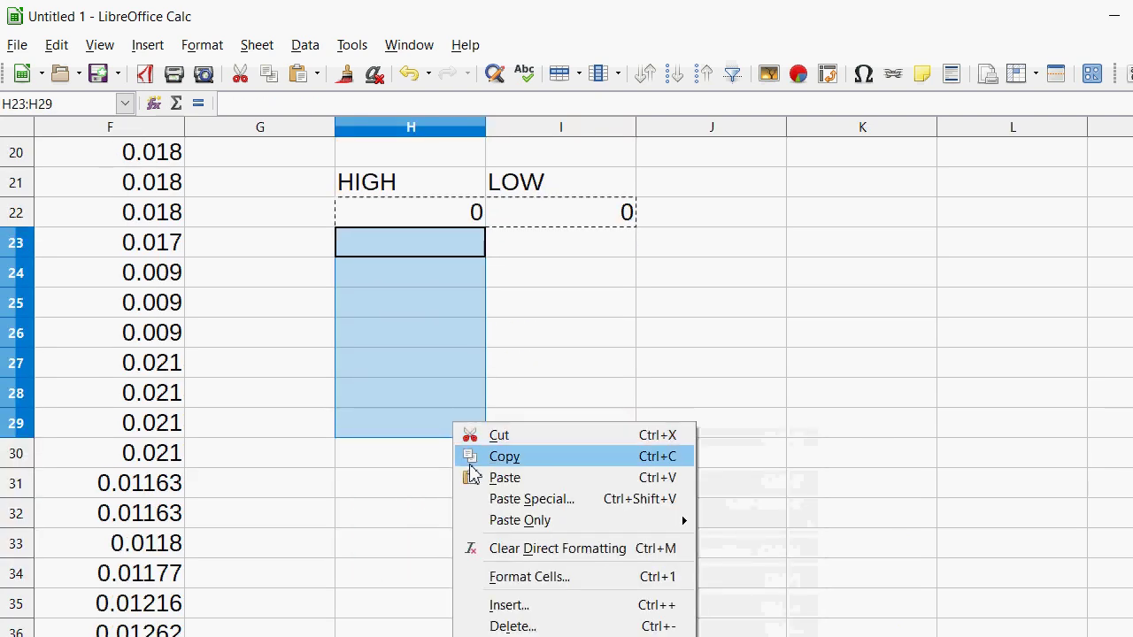
{"action": "left_click", "coordinate": [504, 478]}
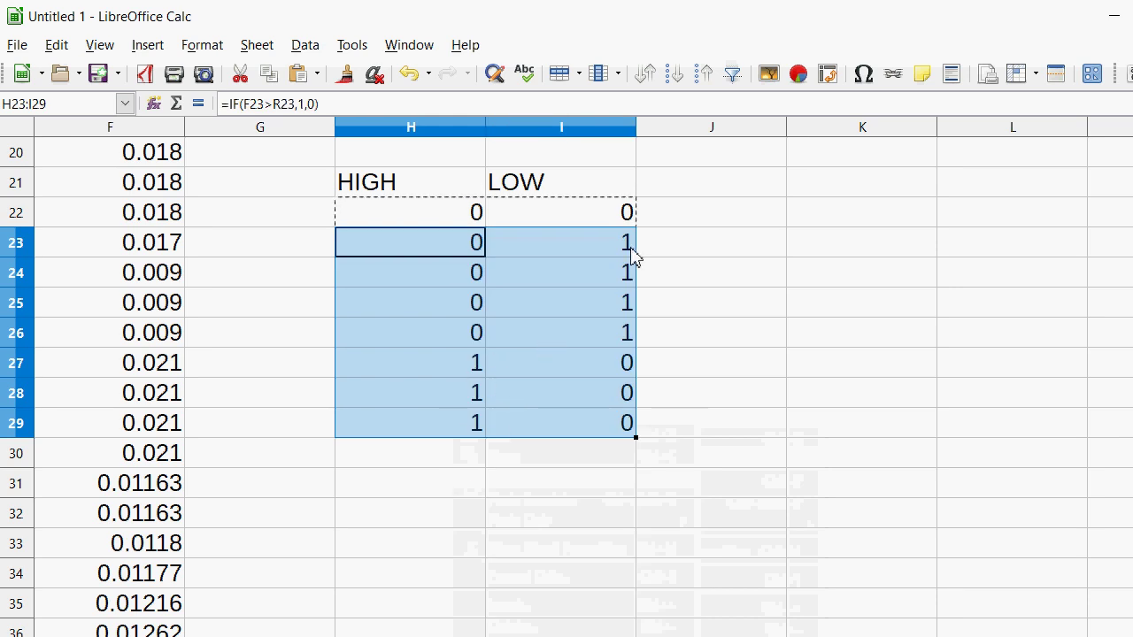
Paste the copied HIGH and LOW formulas into rows 30 to 38 of columns H and I.
{"action": "scroll", "coordinate": [549, 305], "scroll_direction": "down", "scroll_amount": 1}
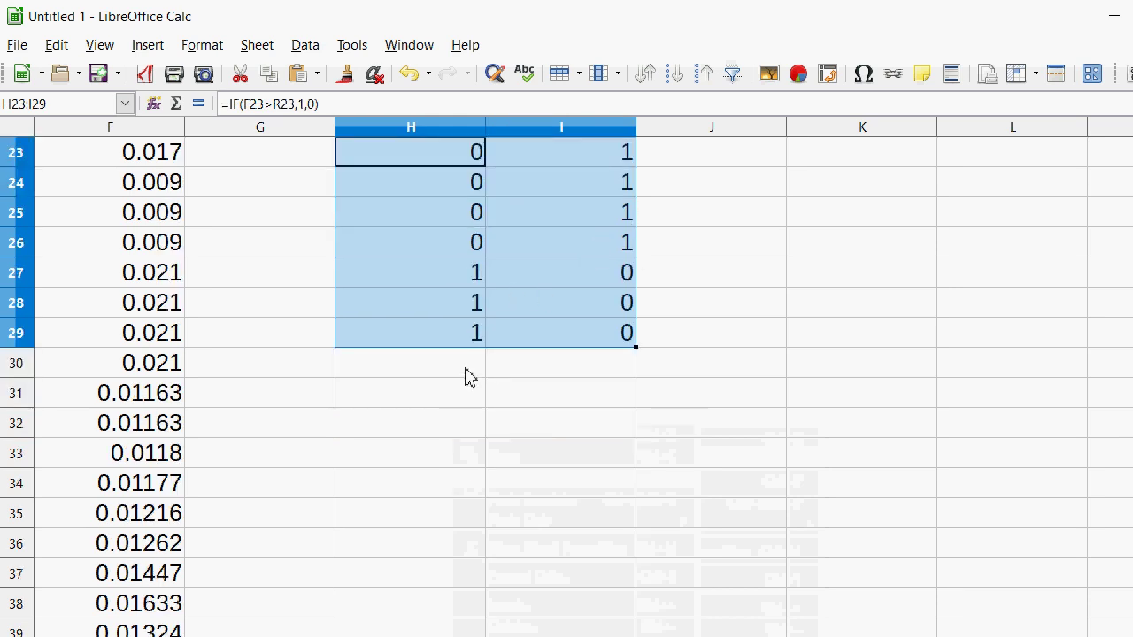
{"action": "left_click_drag", "start_coordinate": [466, 373], "coordinate": [442, 549]}
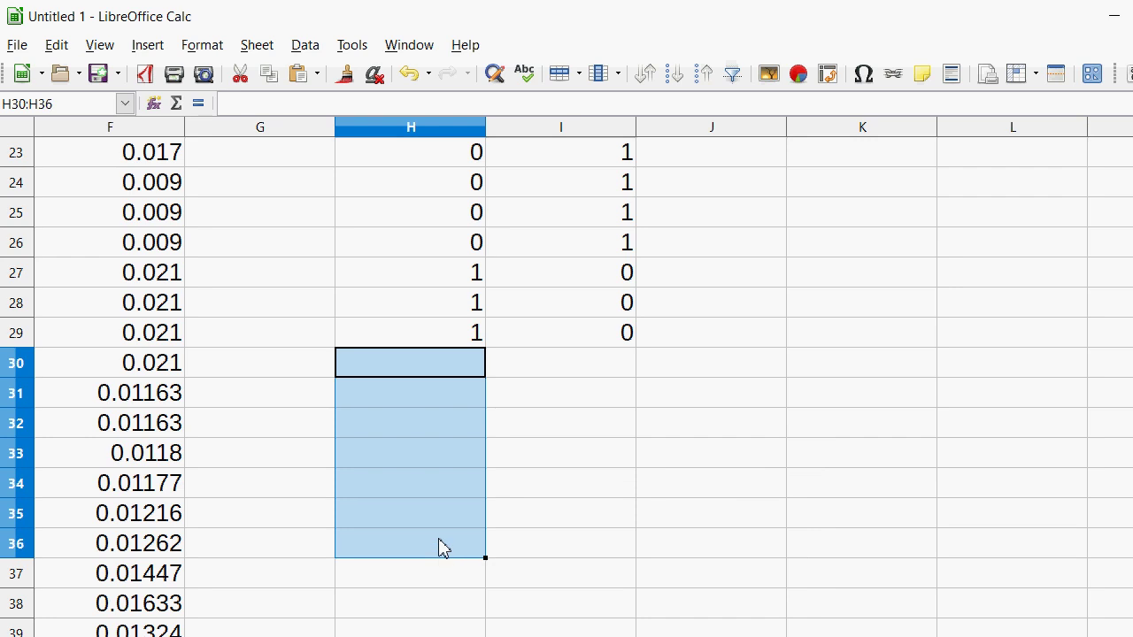
{"action": "scroll", "coordinate": [531, 349], "scroll_direction": "down", "scroll_amount": 2}
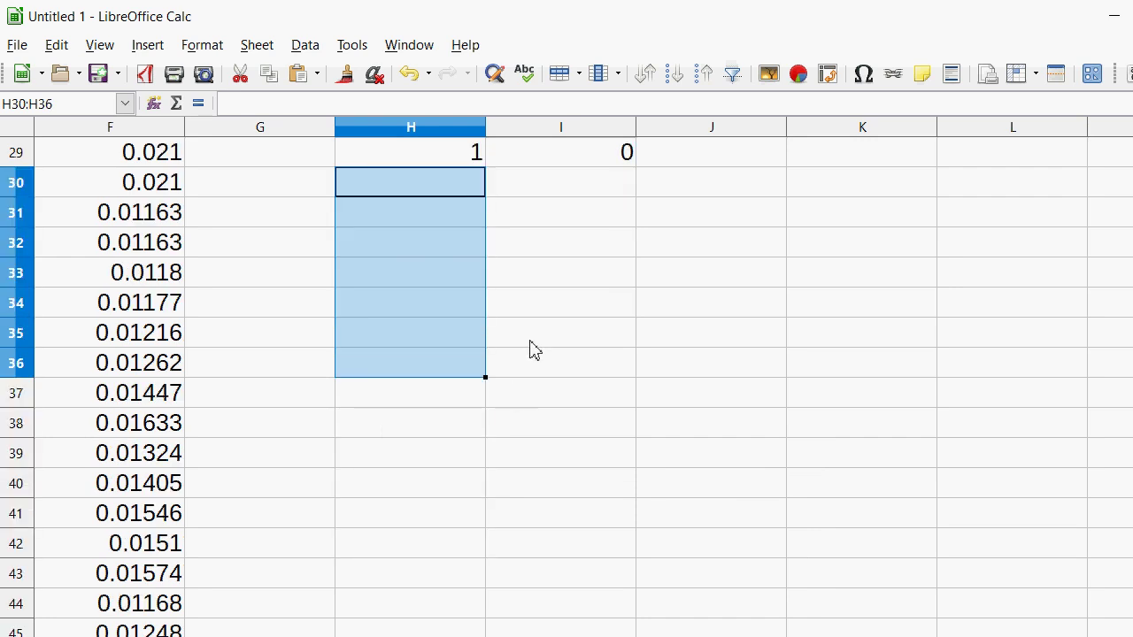
{"action": "left_click", "coordinate": [714, 274]}
{"action": "left_click_drag", "start_coordinate": [457, 189], "coordinate": [452, 416]}
{"action": "right_click", "coordinate": [448, 346]}
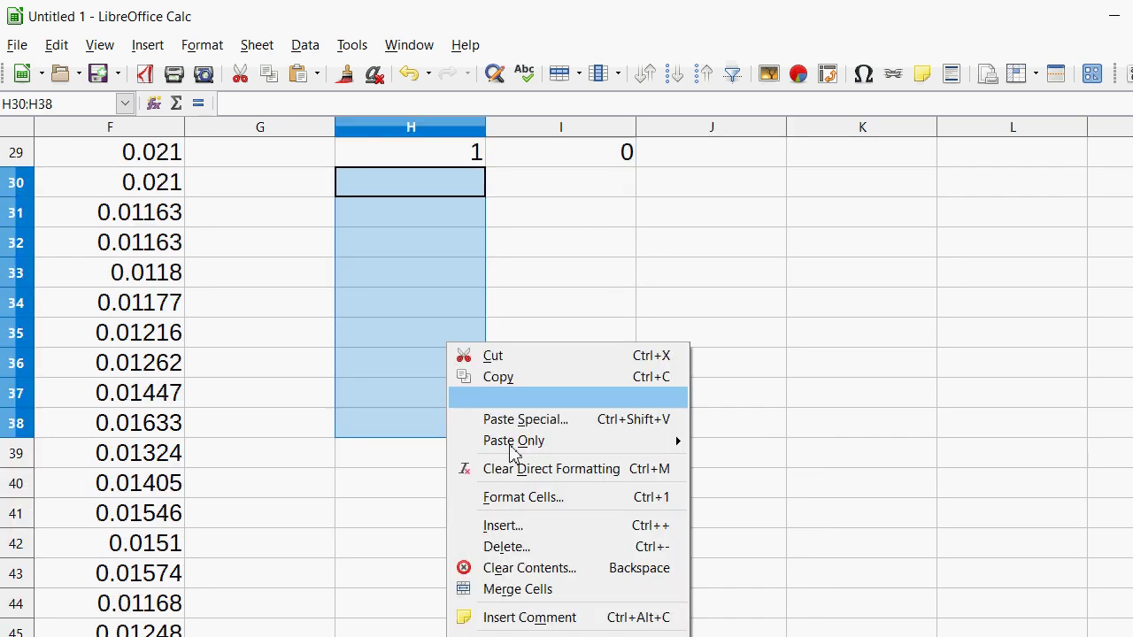
{"action": "left_click", "coordinate": [517, 398]}
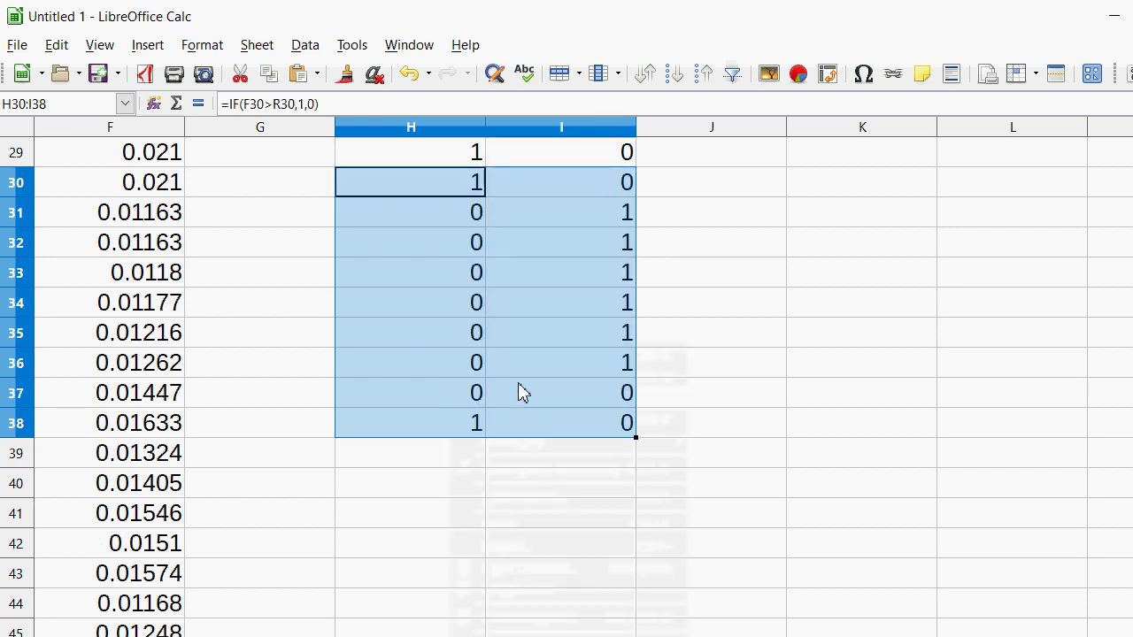
Paste the copied HIGH and LOW formulas into rows 39 to 2189 of columns H and I.
{"action": "left_click", "coordinate": [577, 392]}
{"action": "left_click_drag", "start_coordinate": [470, 457], "coordinate": [433, 391]}
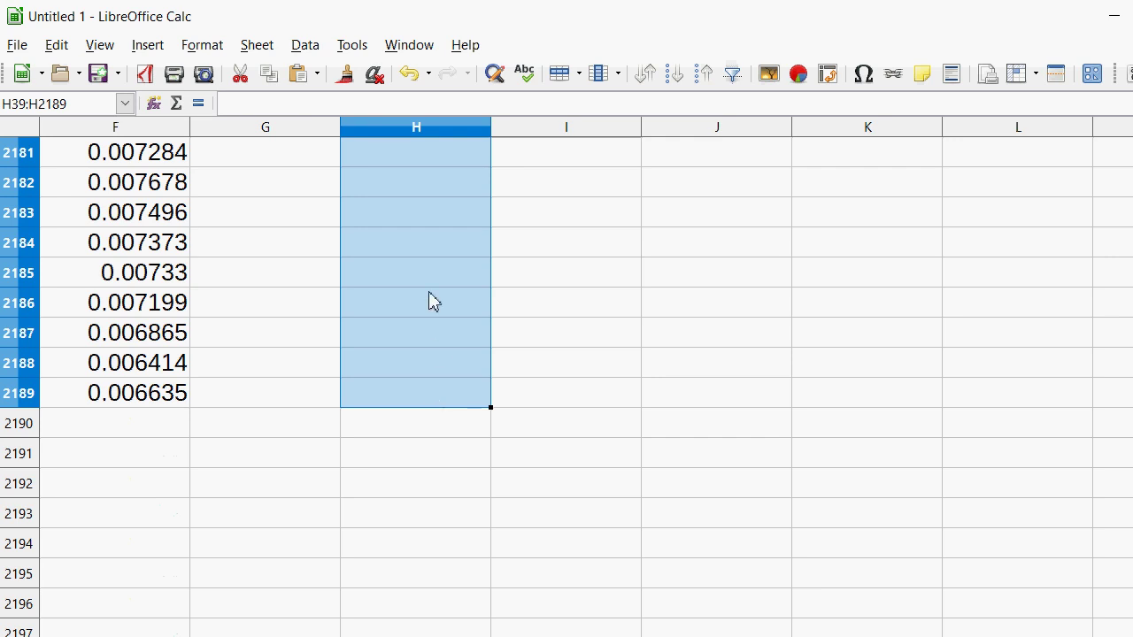
{"action": "right_click", "coordinate": [418, 212]}
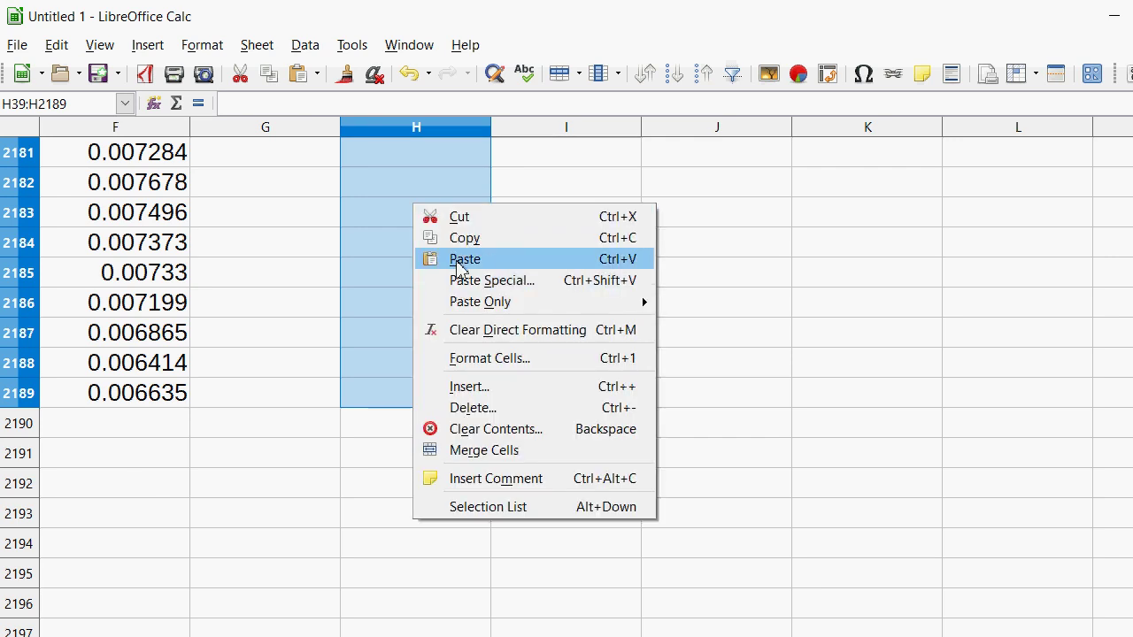
{"action": "left_click", "coordinate": [438, 257]}
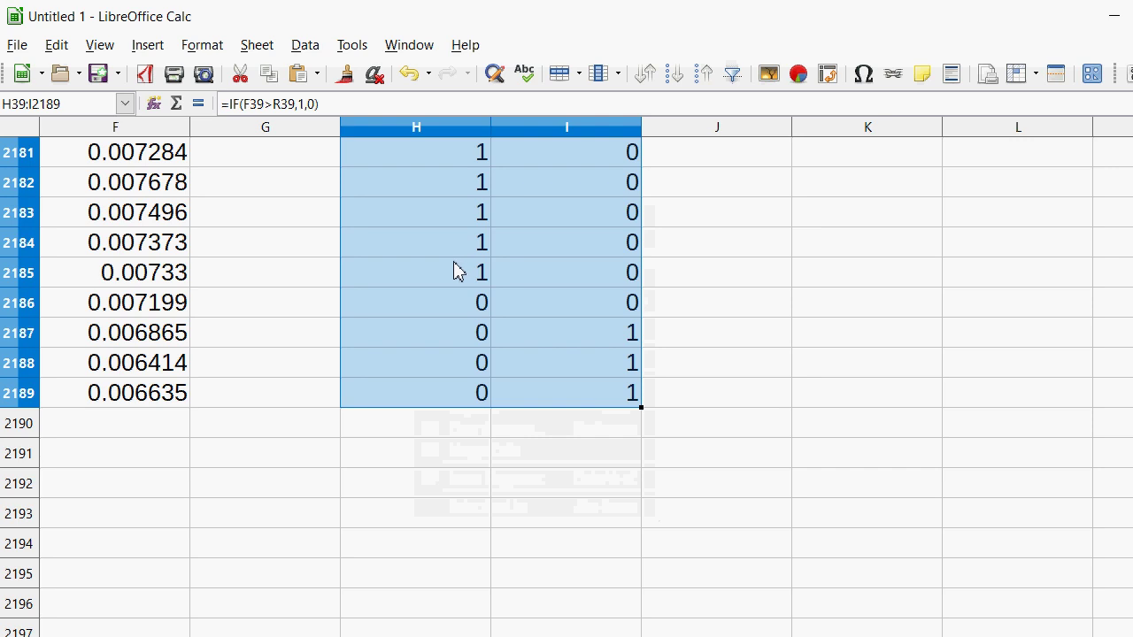
{"action": "left_click", "coordinate": [483, 454]}
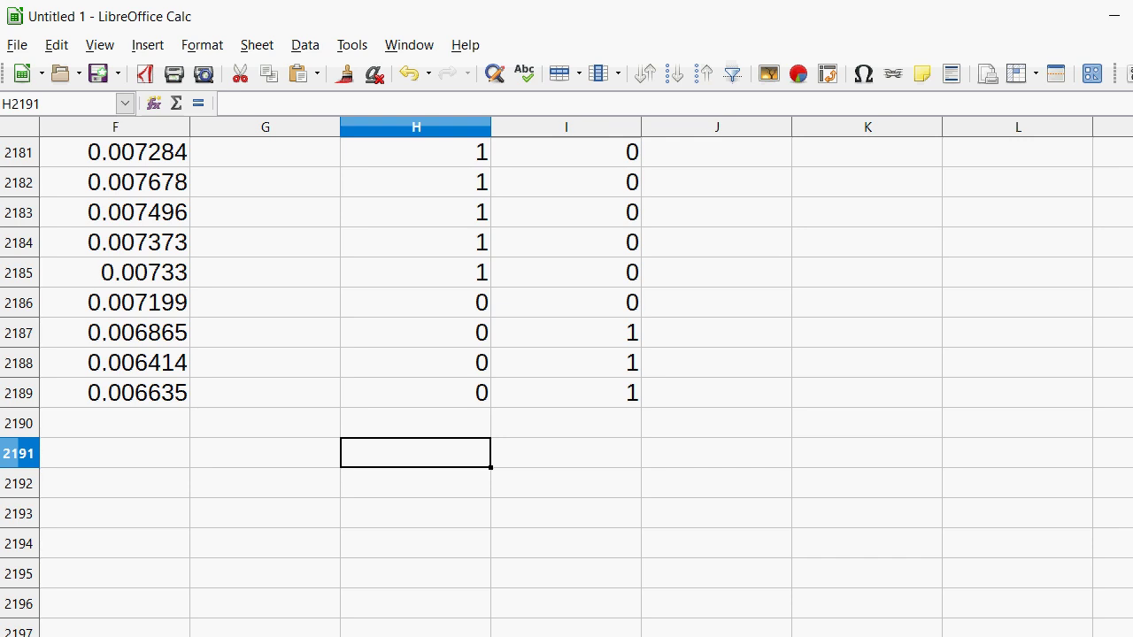
Enter a second pair of headings in row 21: HIGH in K21 and LOW in L21.
{"action": "scroll", "coordinate": [566, 381], "scroll_direction": "up", "scroll_amount": 20}
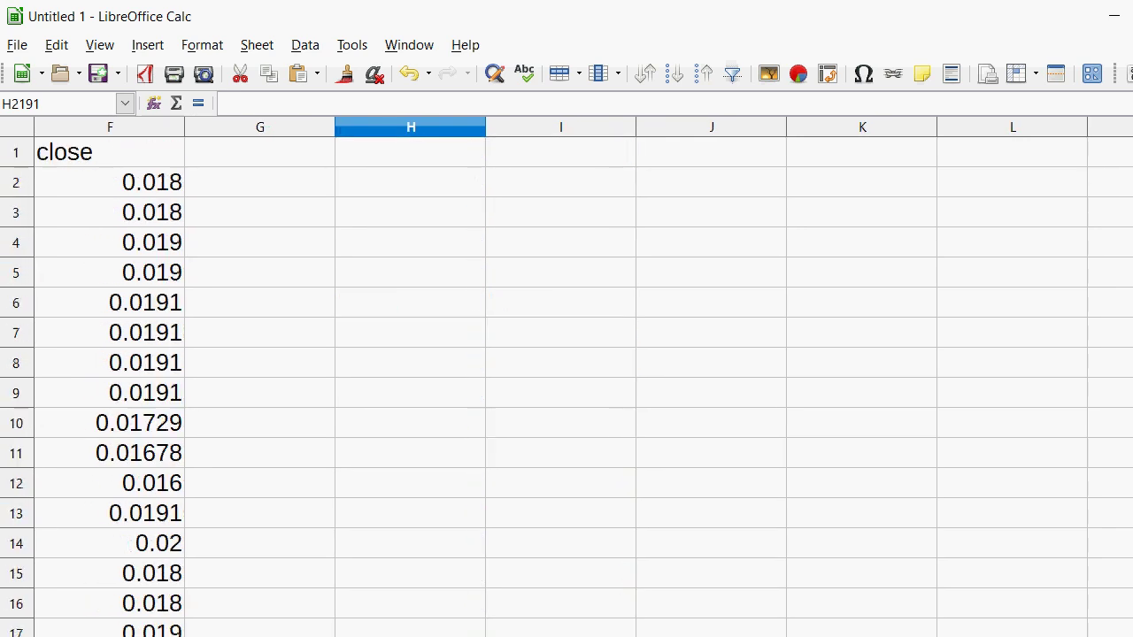
{"action": "scroll", "coordinate": [567, 381], "scroll_direction": "down", "scroll_amount": 20}
{"action": "scroll", "coordinate": [1119, 287], "scroll_direction": "up", "scroll_amount": 20}
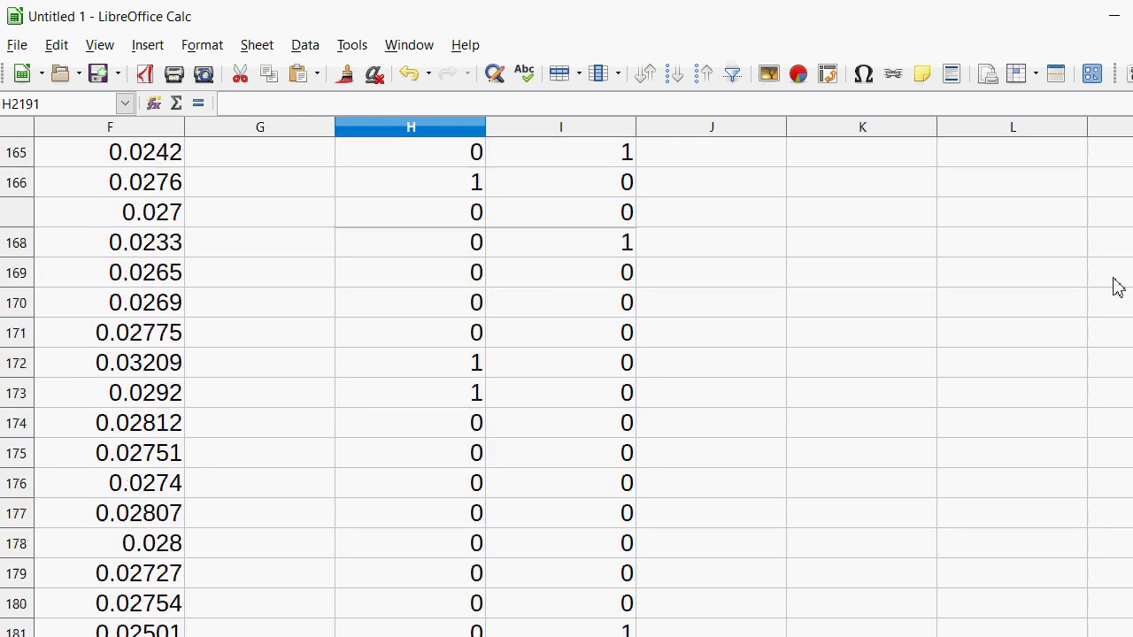
{"action": "scroll", "coordinate": [1118, 287], "scroll_direction": "up", "scroll_amount": 17}
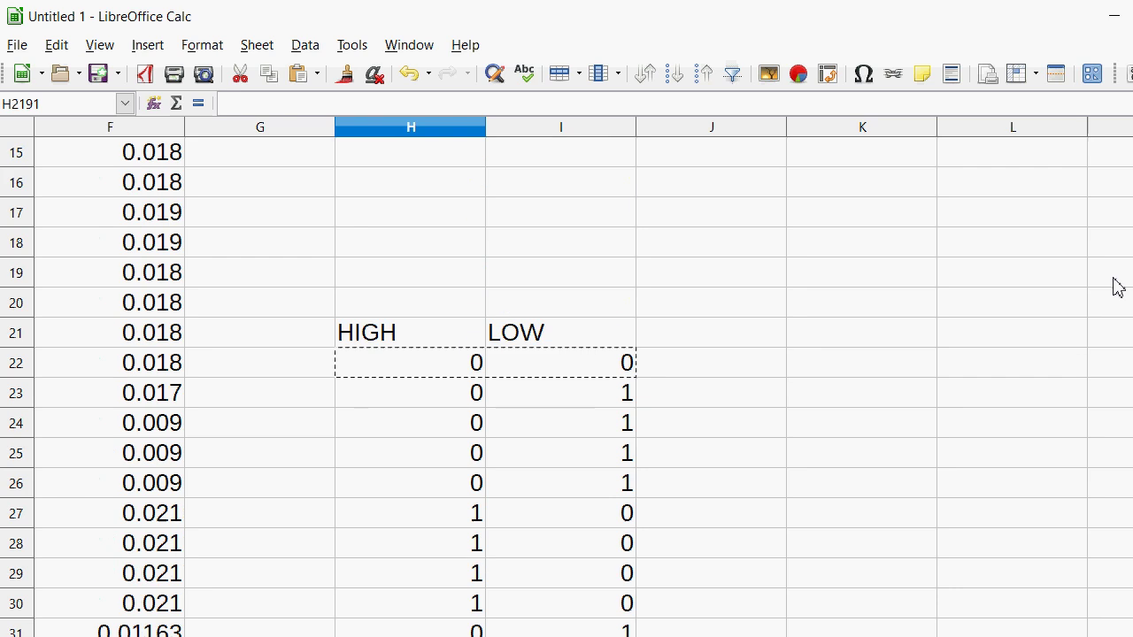
{"action": "scroll", "coordinate": [1119, 287], "scroll_direction": "down", "scroll_amount": 3}
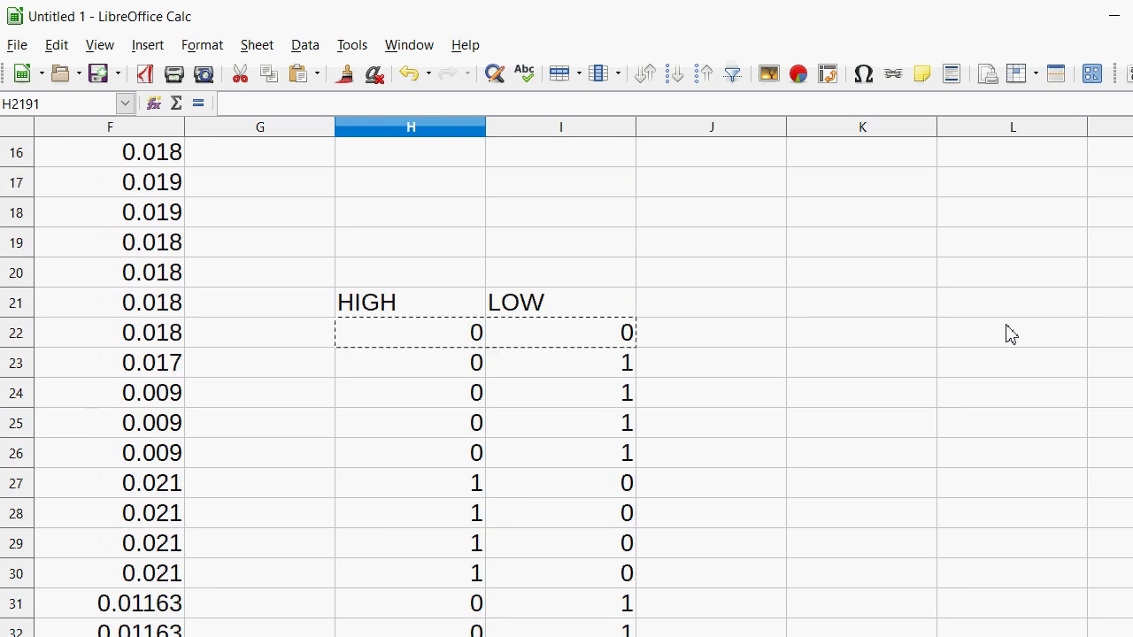
{"action": "left_click", "coordinate": [891, 284]}
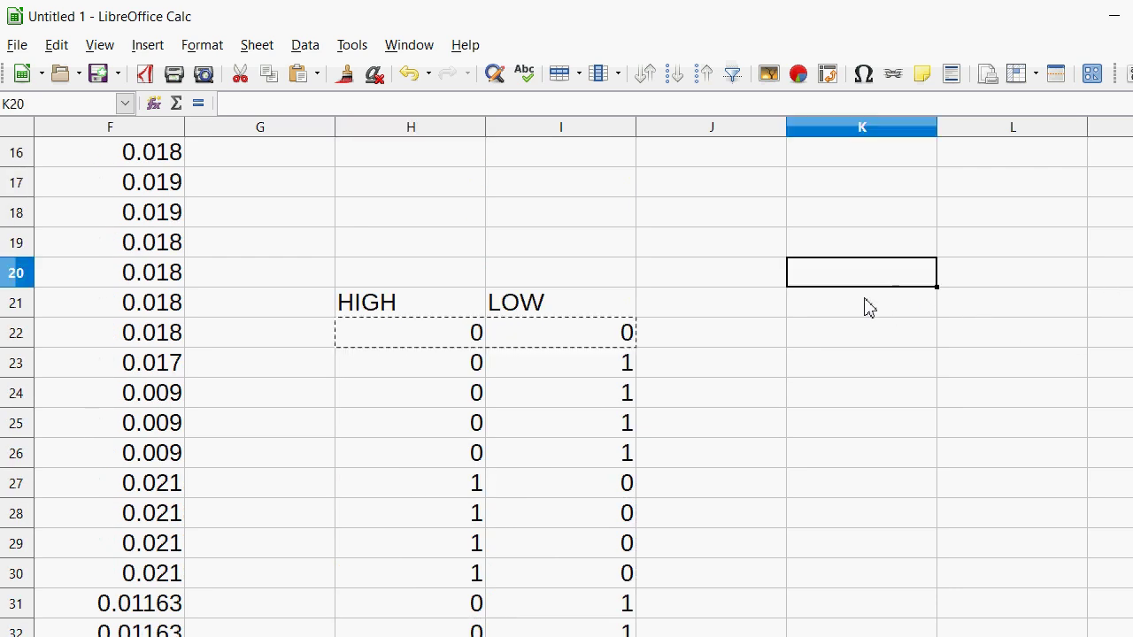
{"action": "left_click", "coordinate": [857, 451]}
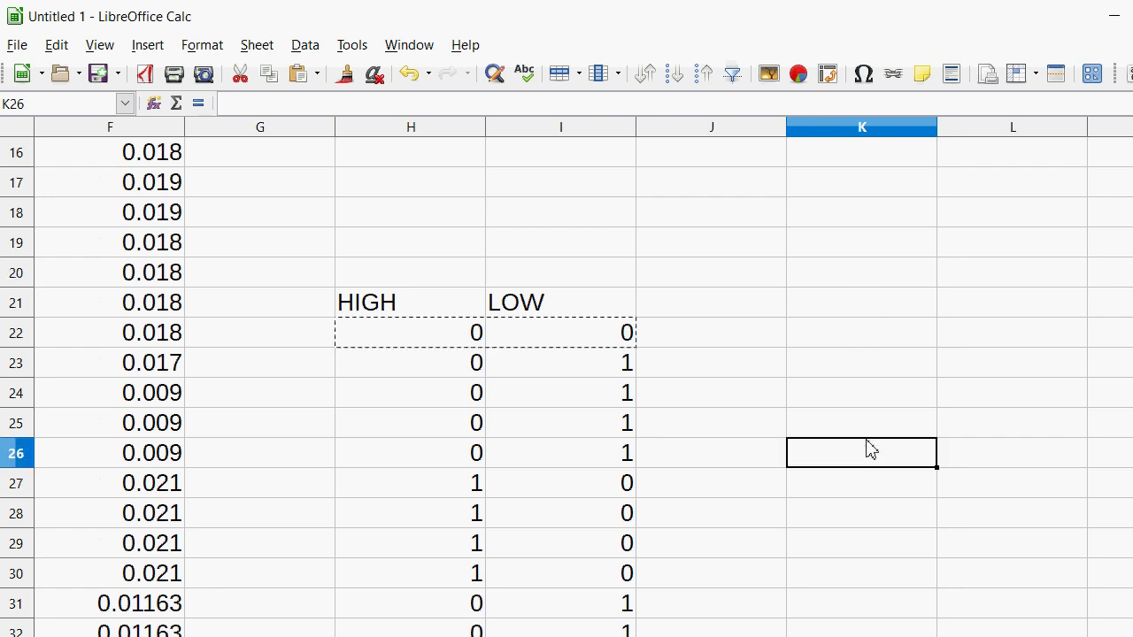
{"action": "left_click", "coordinate": [859, 483]}
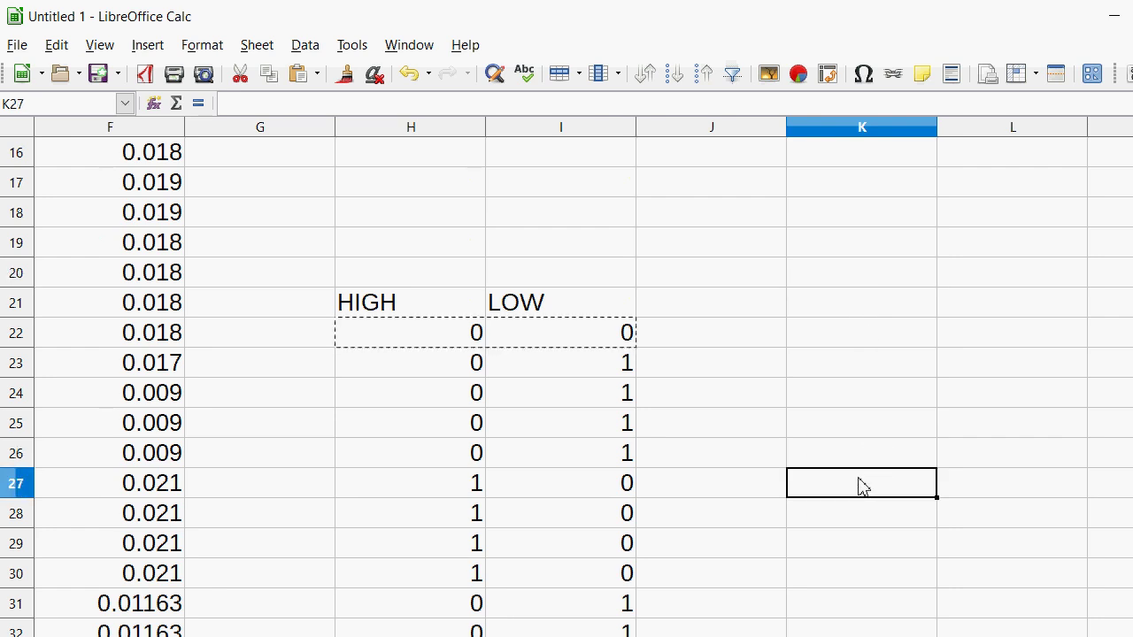
{"action": "key", "text": "Up"}
{"action": "key", "text": "Up"}
{"action": "key", "text": "Up"}
{"action": "key", "text": "Up"}
{"action": "key", "text": "Up"}
{"action": "key", "text": "Up"}
{"action": "key", "text": "Up"}
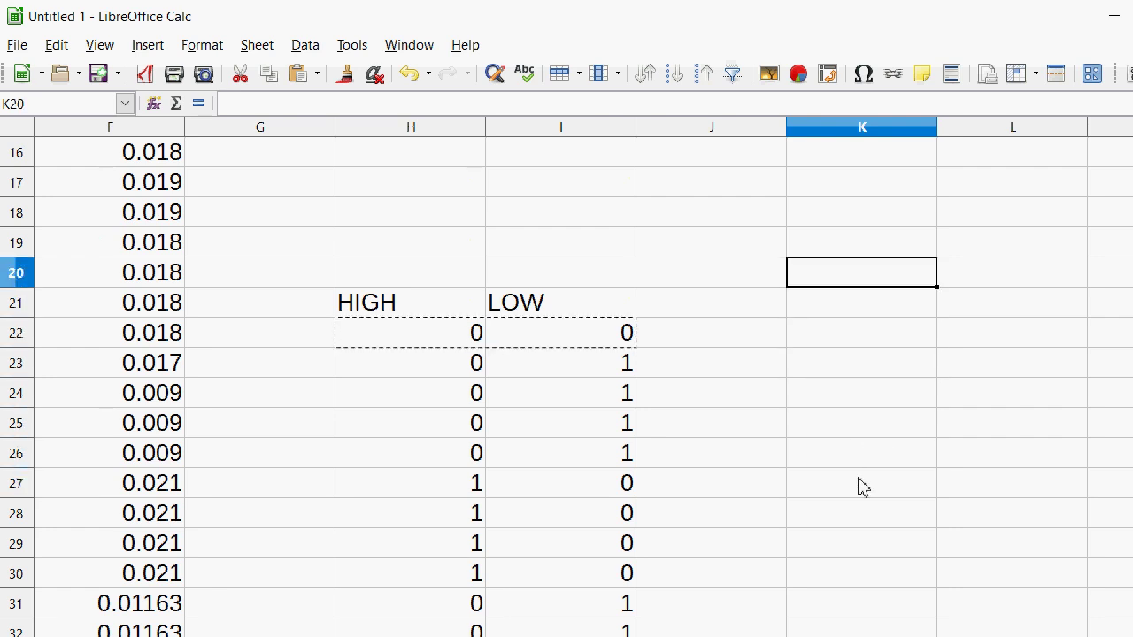
{"action": "key", "text": "Down"}
{"action": "type", "text": "HIGH"}
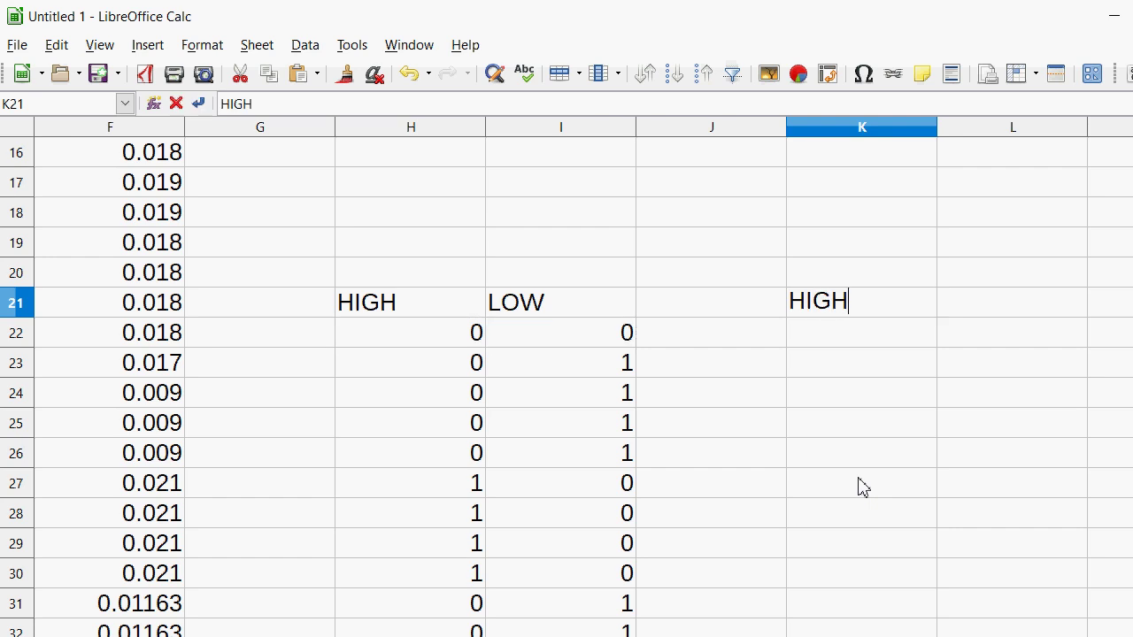
{"action": "key", "text": "Tab"}
{"action": "type", "text": "LOW"}
{"action": "key", "text": "Return"}
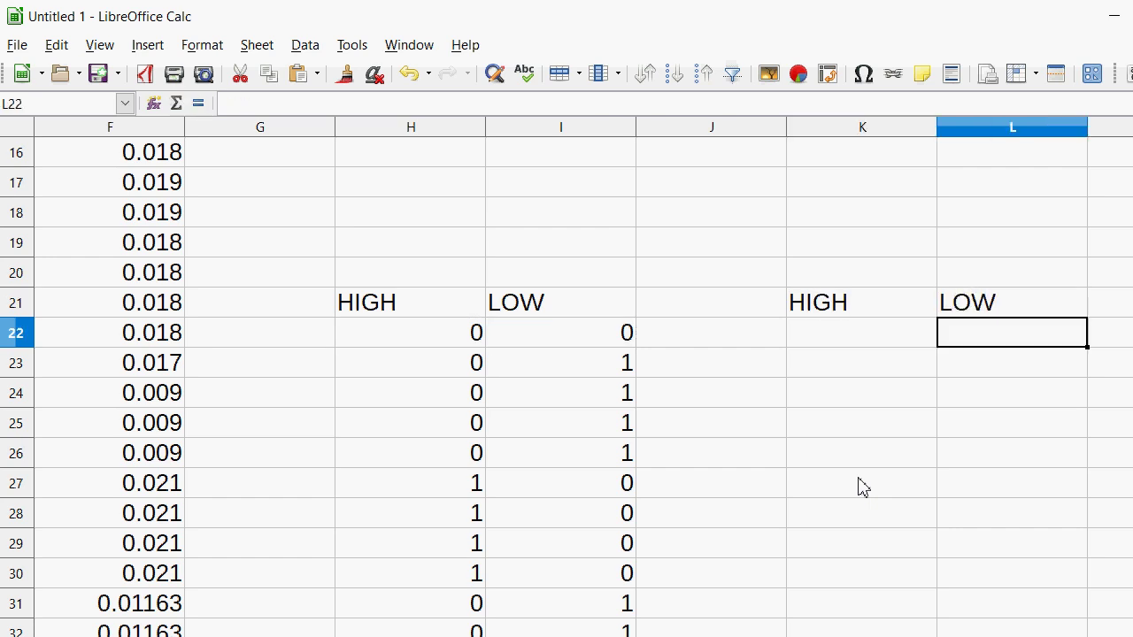
Enter the formula =IF(I23=1;F23) in cell L23 under the second LOW heading.
{"action": "key", "text": "Down"}
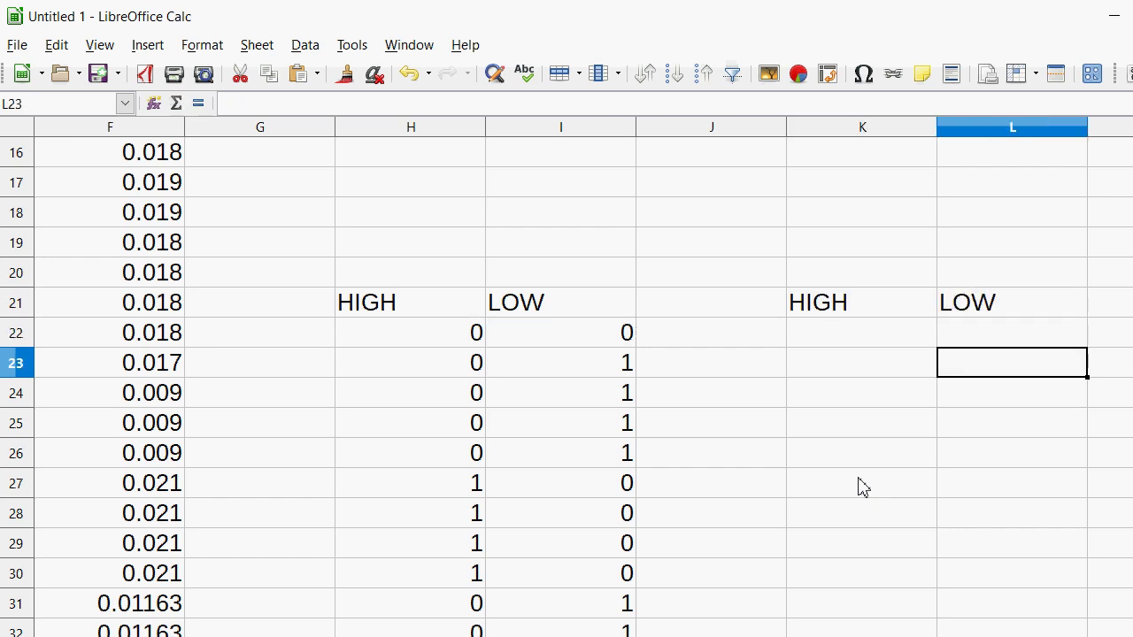
{"action": "type", "text": "-"}
{"action": "key", "text": "BackSpace"}
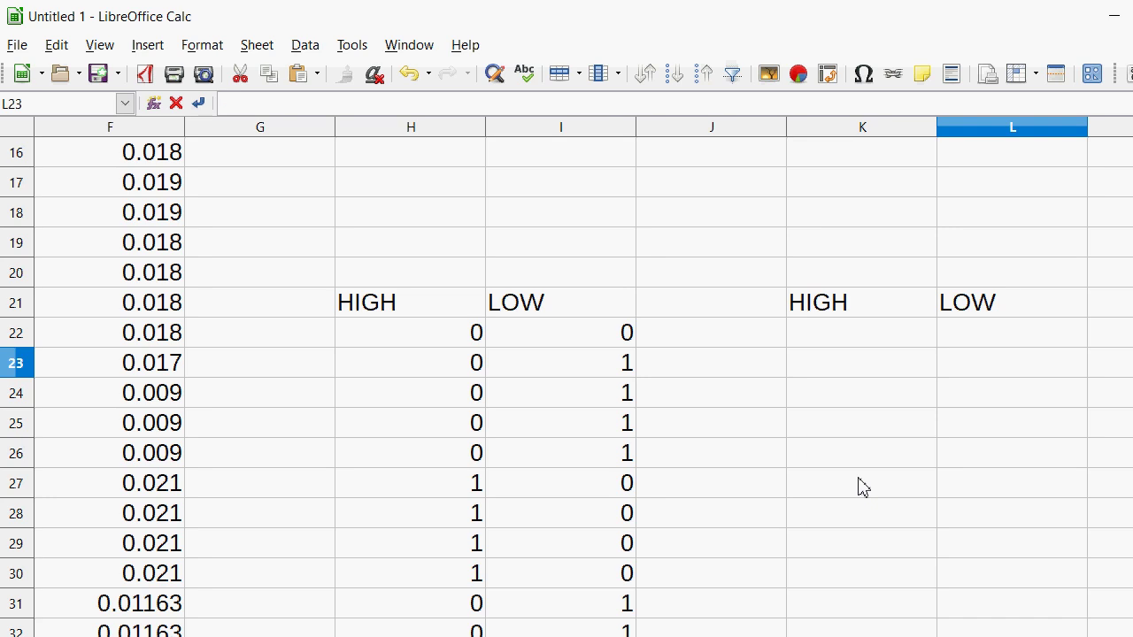
{"action": "type", "text": "=IF("}
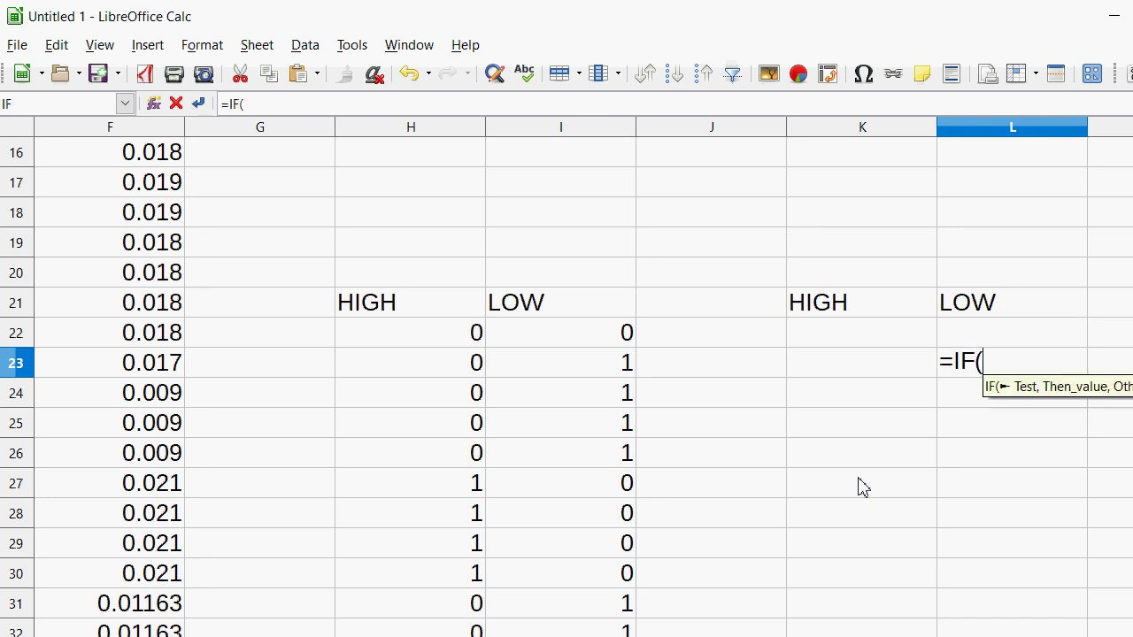
{"action": "left_click", "coordinate": [622, 377]}
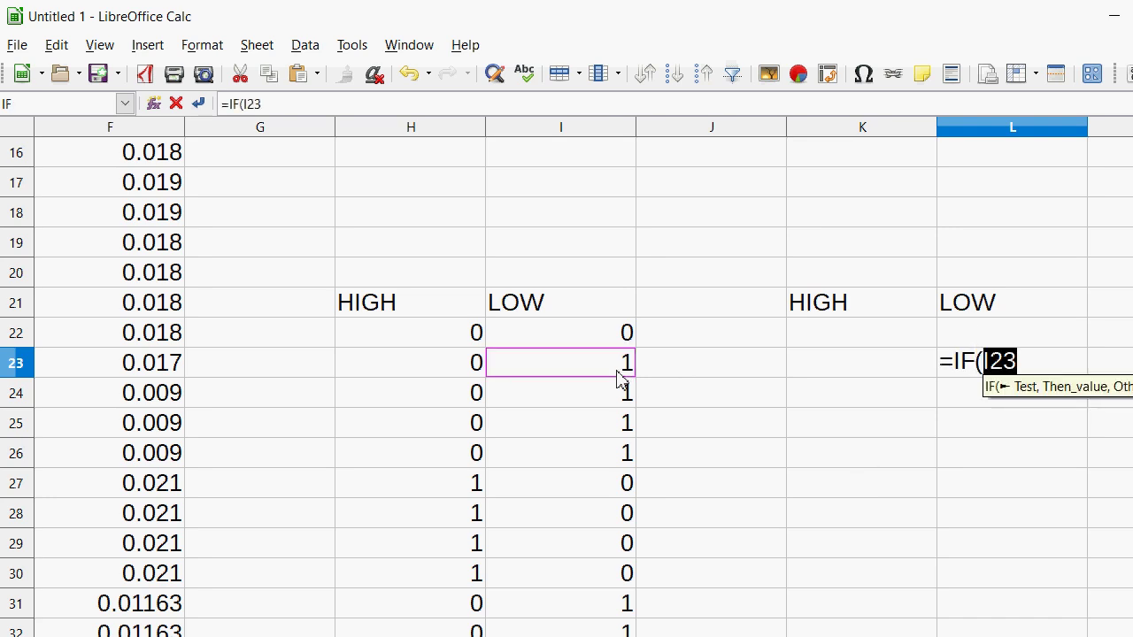
{"action": "type", "text": "=1;"}
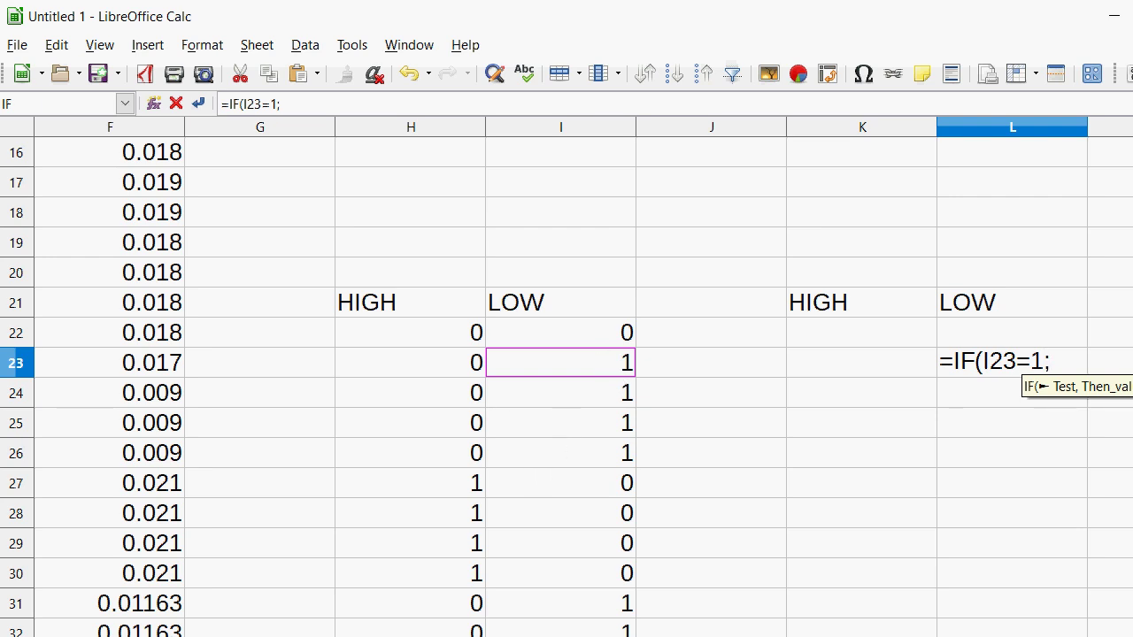
{"action": "scroll", "coordinate": [567, 372], "scroll_direction": "left", "scroll_amount": 1}
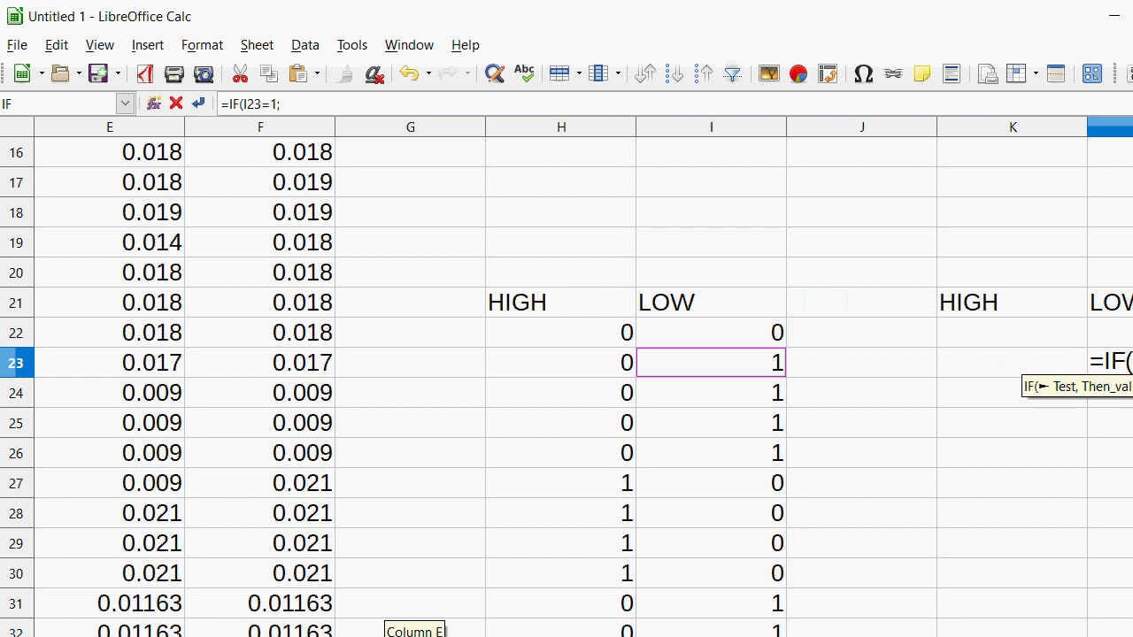
{"action": "left_click", "coordinate": [330, 370]}
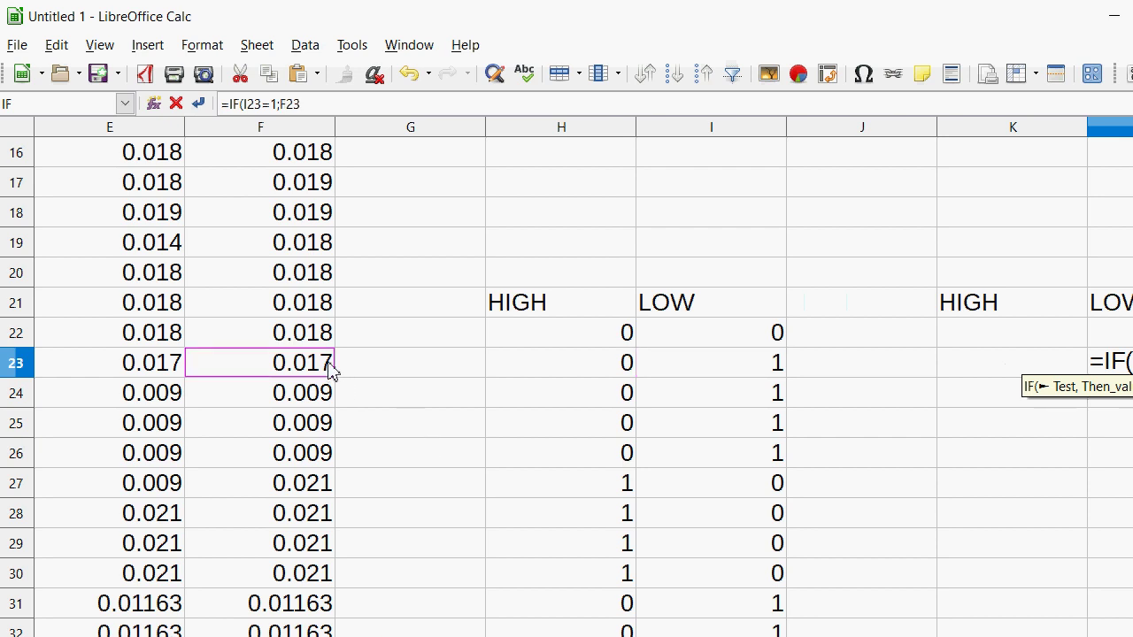
{"action": "key", "text": "Return"}
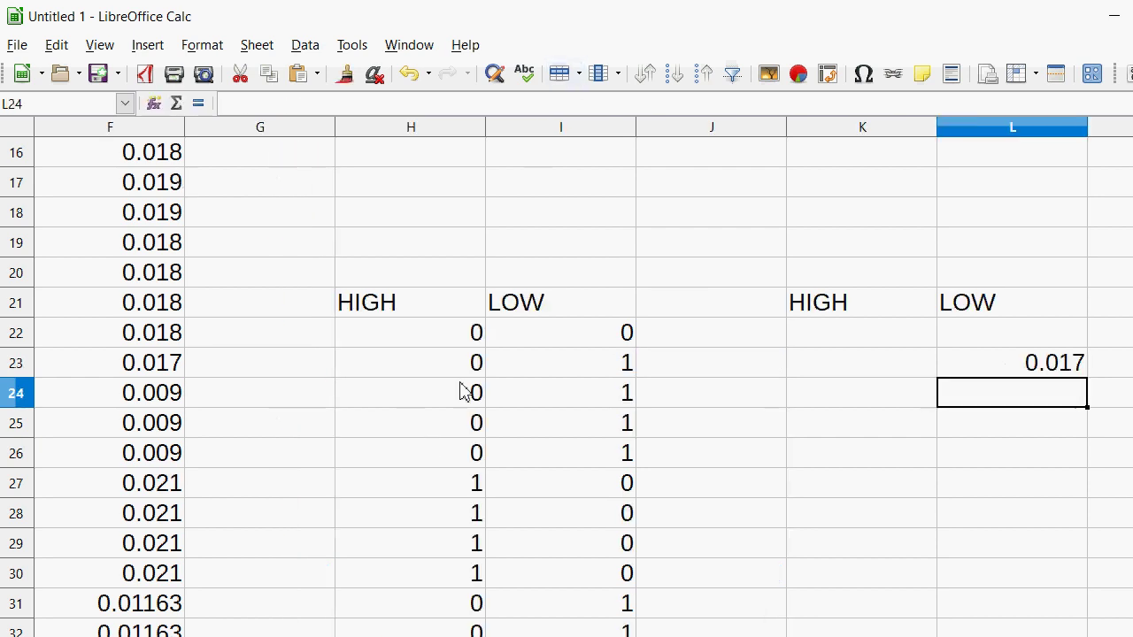
Check the formula in L23 against the LOW flags in I23:I27 and the HIGH flags in H27:H30.
{"action": "scroll", "coordinate": [566, 380], "scroll_direction": "right", "scroll_amount": 2}
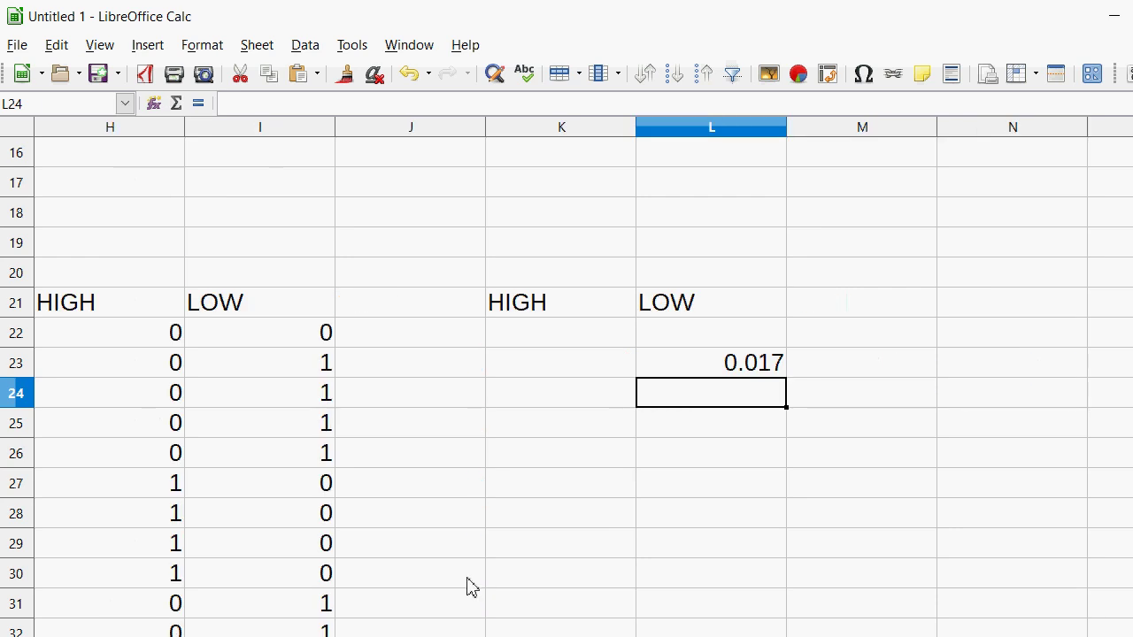
{"action": "left_click", "coordinate": [769, 367]}
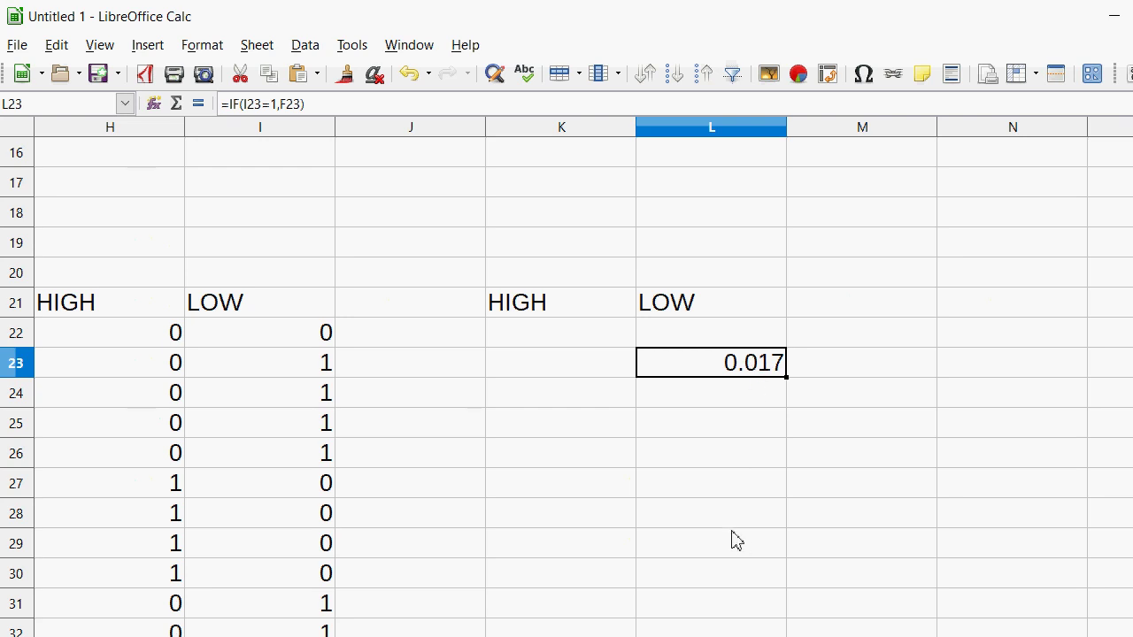
{"action": "left_click", "coordinate": [323, 370]}
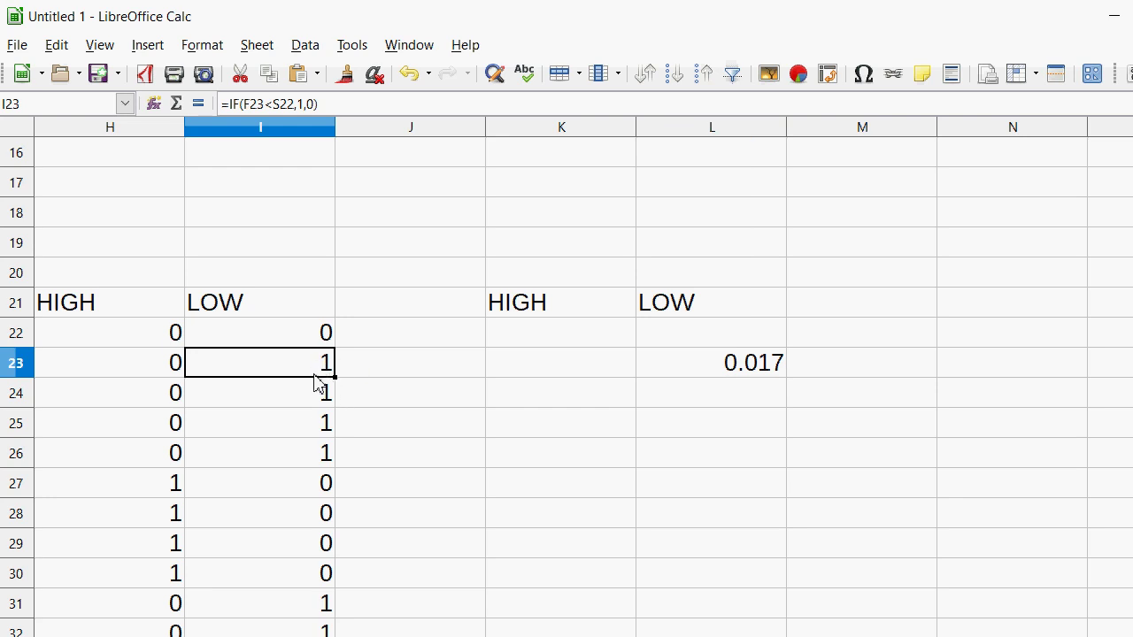
{"action": "left_click", "coordinate": [325, 424]}
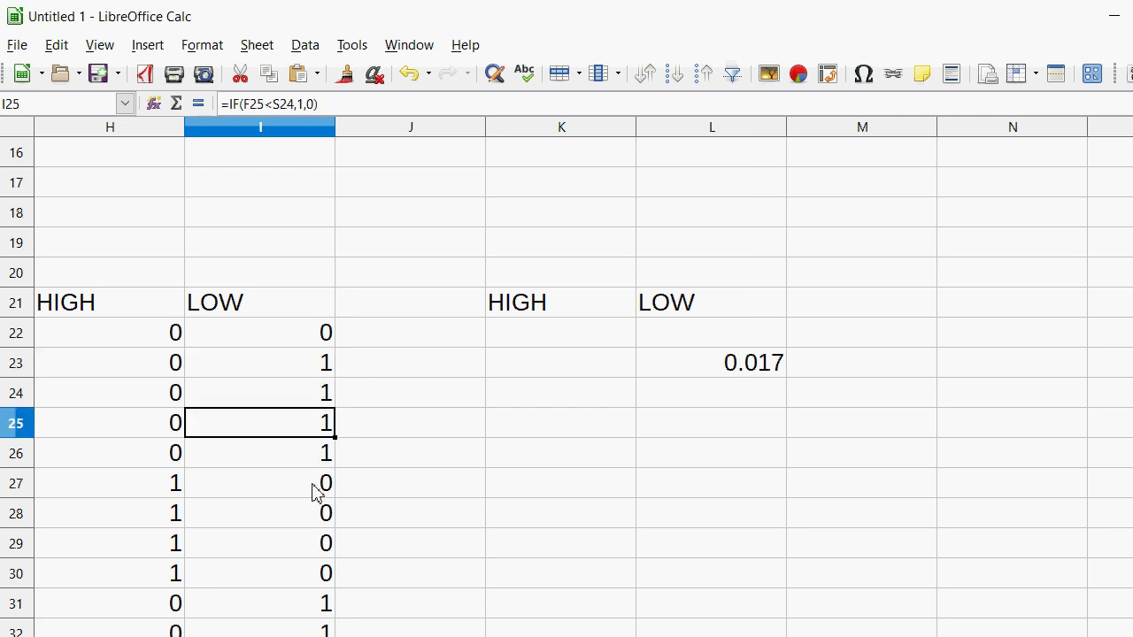
{"action": "left_click_drag", "start_coordinate": [316, 492], "coordinate": [333, 395]}
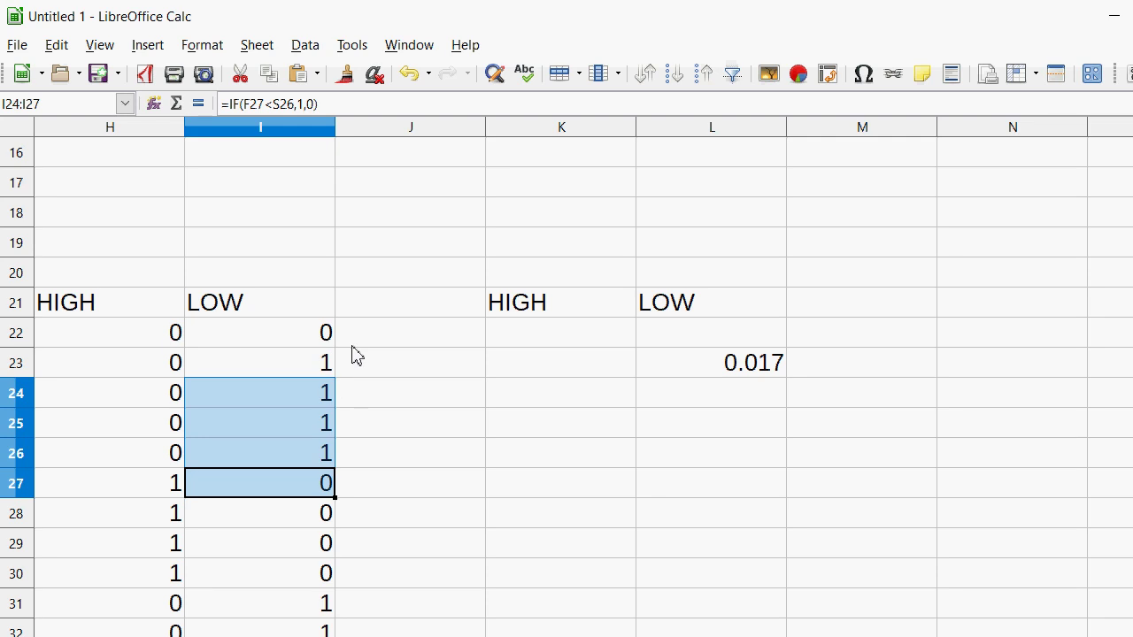
{"action": "left_click", "coordinate": [412, 332]}
{"action": "left_click", "coordinate": [324, 363]}
{"action": "left_click", "coordinate": [324, 400]}
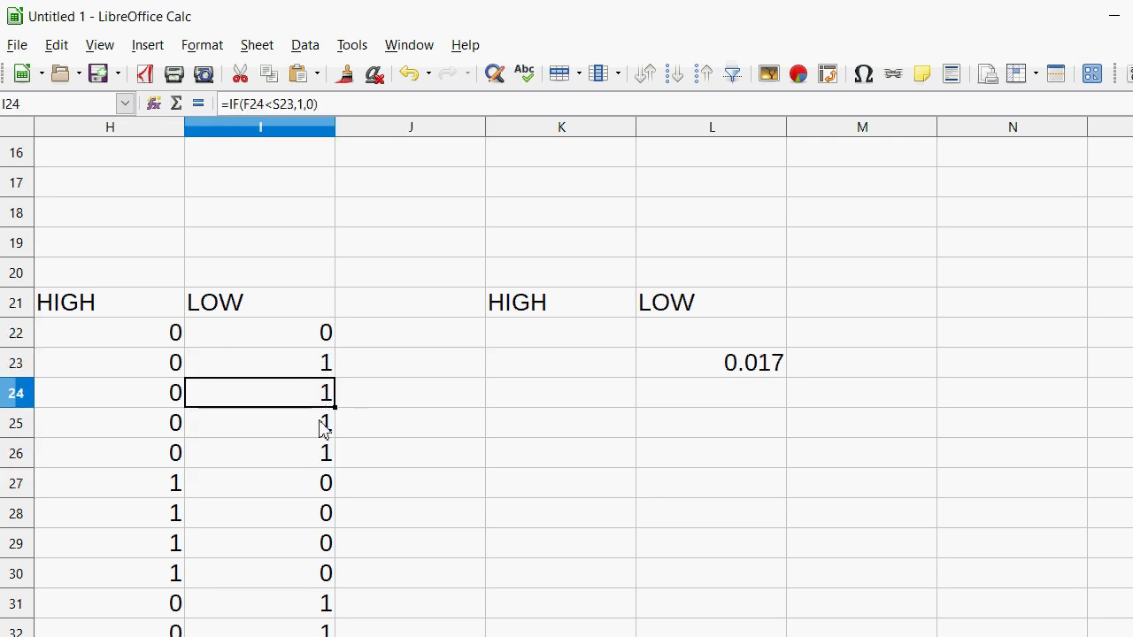
{"action": "left_click", "coordinate": [324, 427]}
{"action": "left_click", "coordinate": [323, 454]}
{"action": "left_click", "coordinate": [298, 484]}
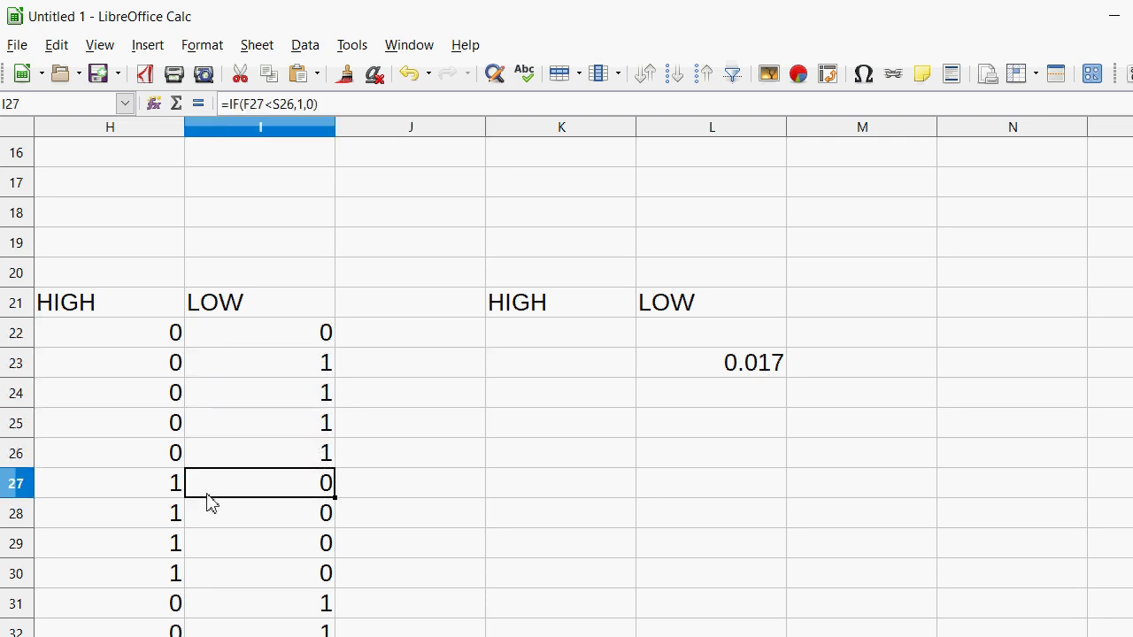
{"action": "left_click", "coordinate": [170, 496]}
{"action": "left_click", "coordinate": [161, 517]}
{"action": "left_click", "coordinate": [164, 544]}
{"action": "left_click", "coordinate": [166, 575]}
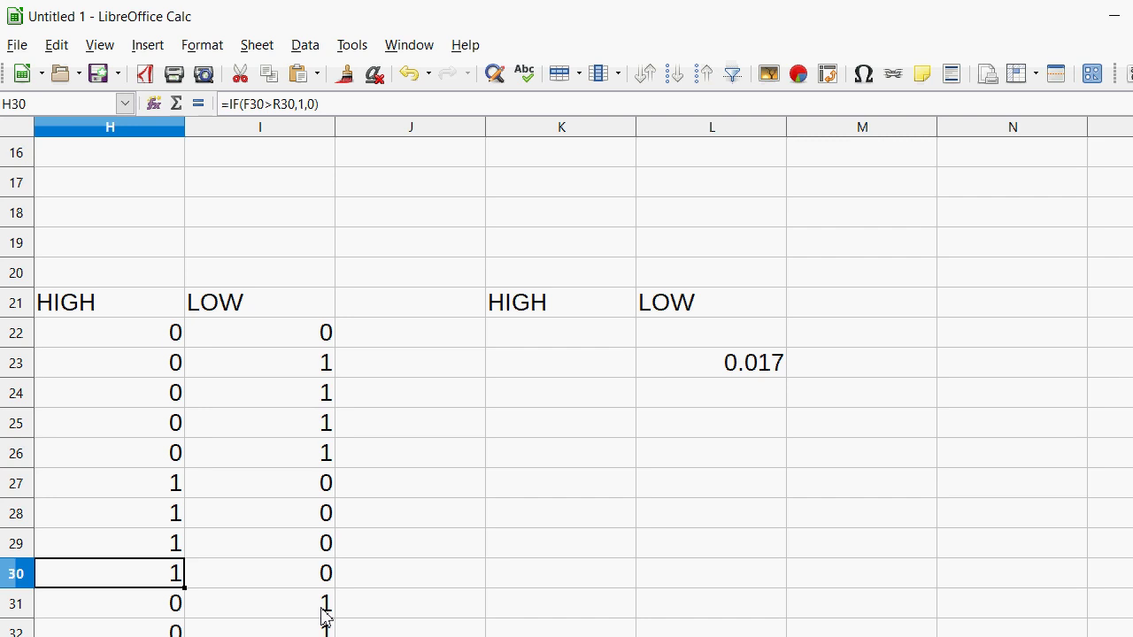
{"action": "left_click_drag", "start_coordinate": [323, 623], "coordinate": [324, 634]}
{"action": "left_click", "coordinate": [695, 361]}
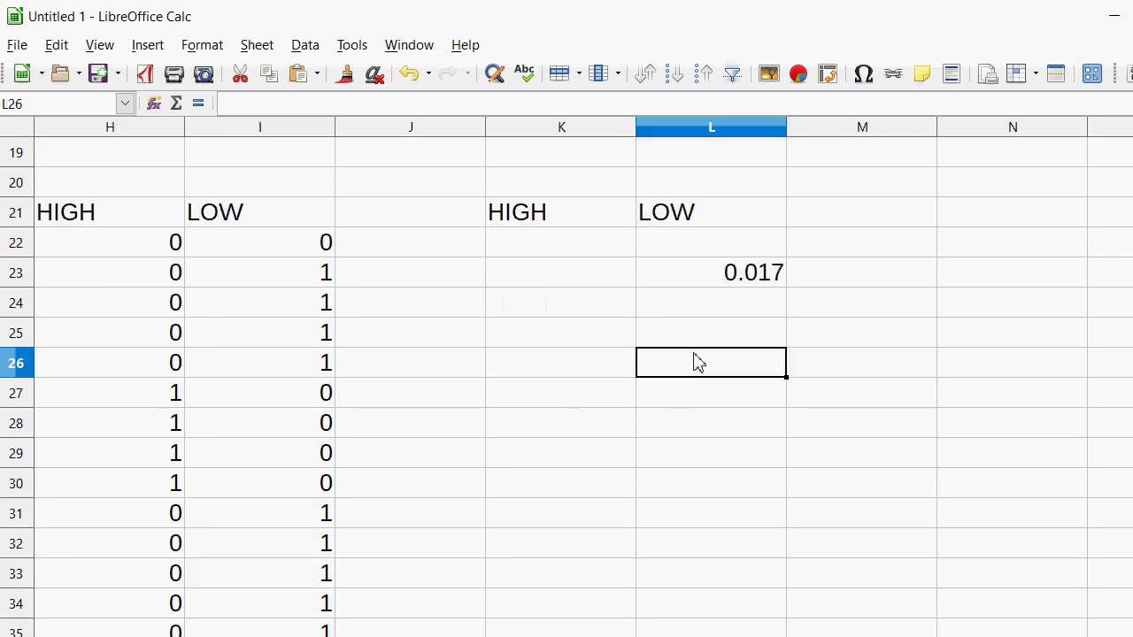
{"action": "scroll", "coordinate": [696, 361], "scroll_direction": "up", "scroll_amount": 2}
{"action": "scroll", "coordinate": [695, 361], "scroll_direction": "down", "scroll_amount": 1}
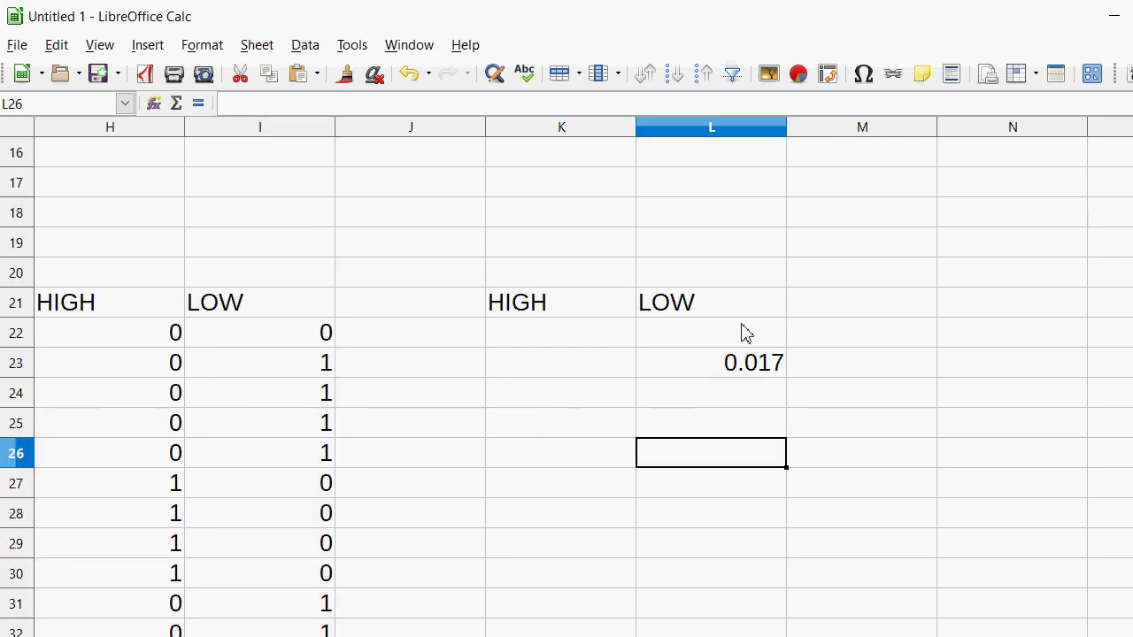
Copy the LOW price formula from L23 into cells L22 to L33.
{"action": "right_click", "coordinate": [745, 372]}
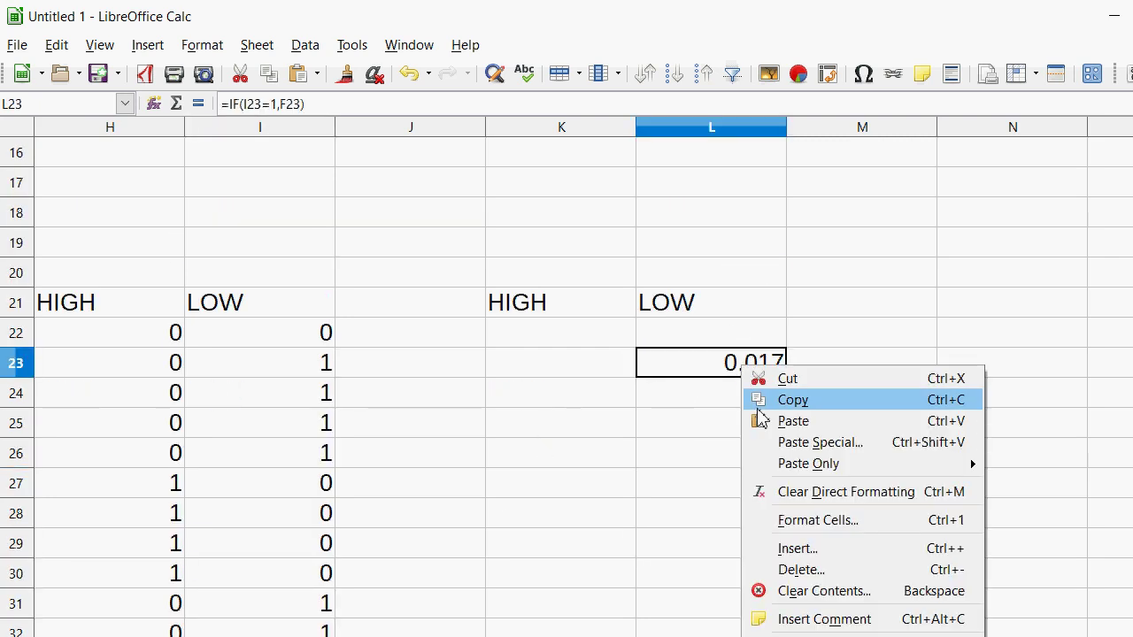
{"action": "left_click", "coordinate": [791, 397]}
{"action": "left_click_drag", "start_coordinate": [708, 302], "coordinate": [733, 347]}
{"action": "left_click", "coordinate": [1016, 400]}
{"action": "scroll", "coordinate": [1017, 407], "scroll_direction": "down", "scroll_amount": 2}
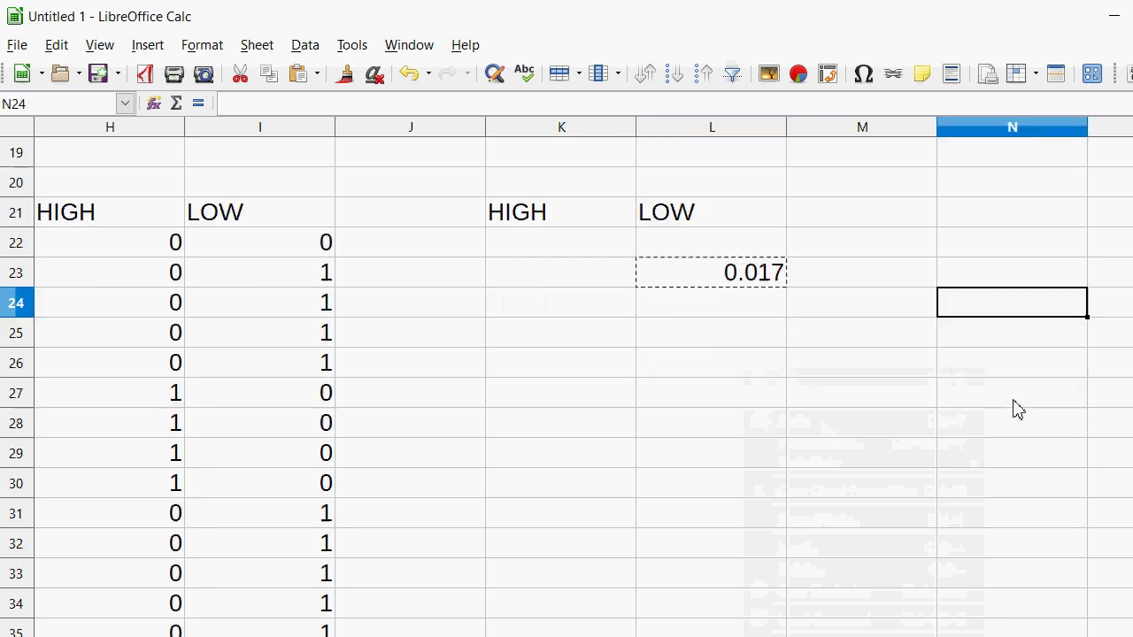
{"action": "scroll", "coordinate": [860, 209], "scroll_direction": "up", "scroll_amount": 1}
{"action": "left_click_drag", "start_coordinate": [723, 243], "coordinate": [728, 581]}
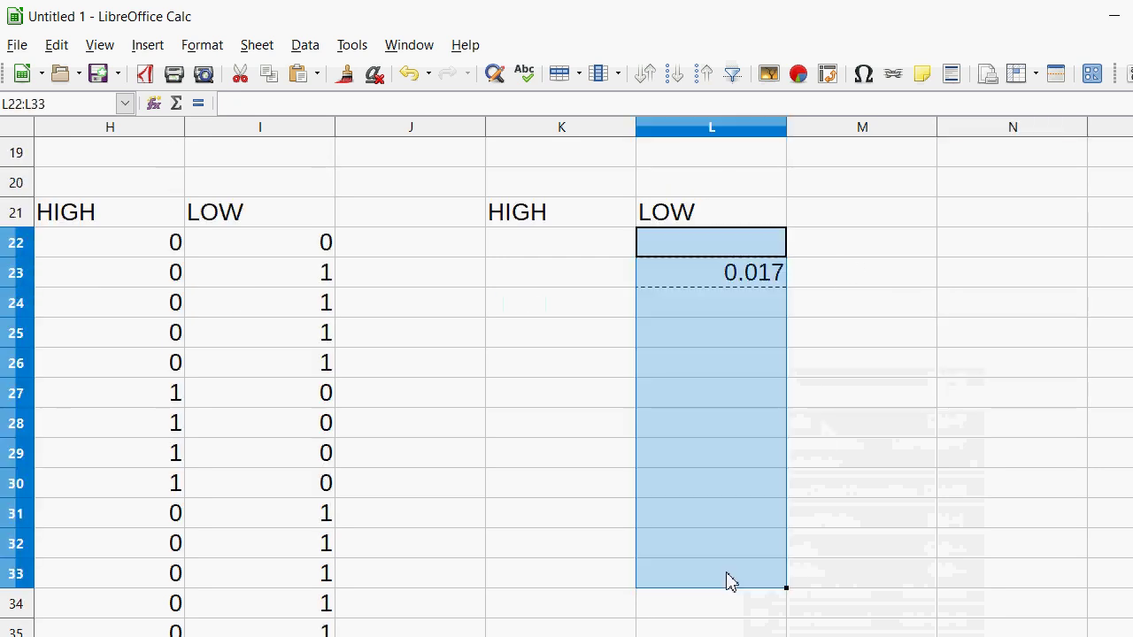
{"action": "right_click", "coordinate": [746, 497]}
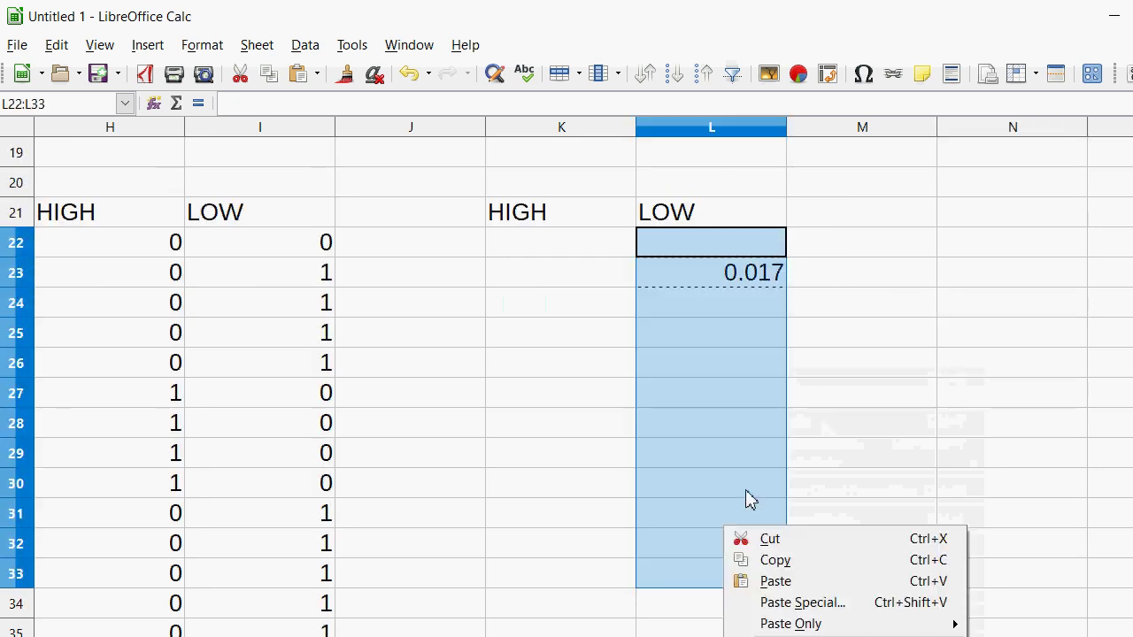
{"action": "left_click", "coordinate": [777, 581]}
{"action": "scroll", "coordinate": [791, 464], "scroll_direction": "down", "scroll_amount": 1}
{"action": "left_click", "coordinate": [769, 368]}
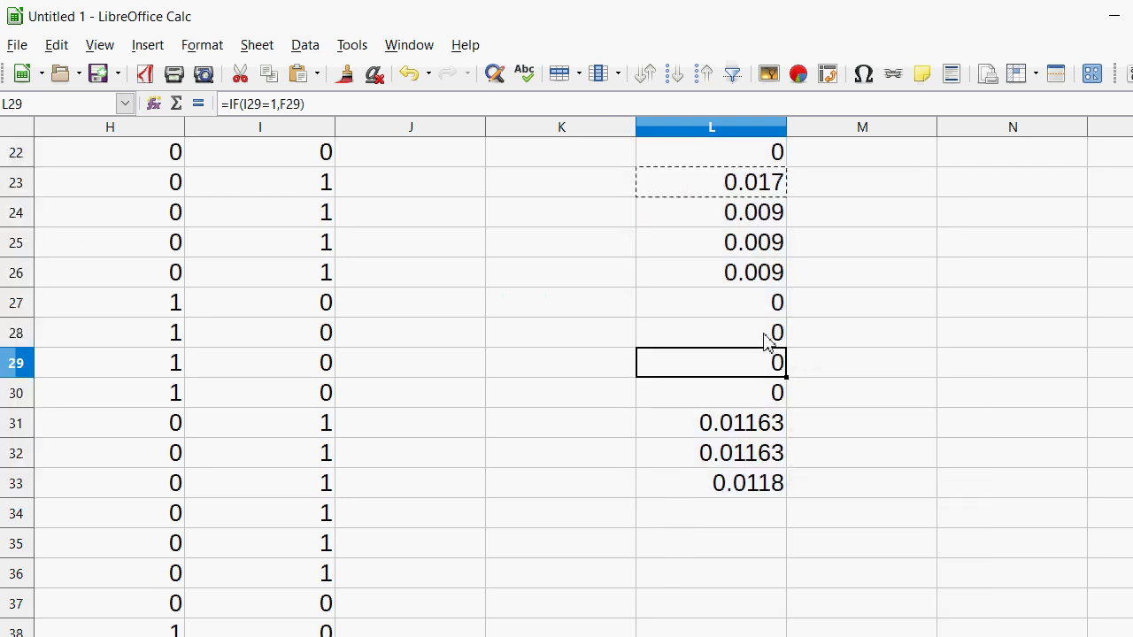
Enter the formula =IF(H27=1;F27) in cell K27 under the second HIGH heading.
{"action": "scroll", "coordinate": [757, 343], "scroll_direction": "up", "scroll_amount": 2}
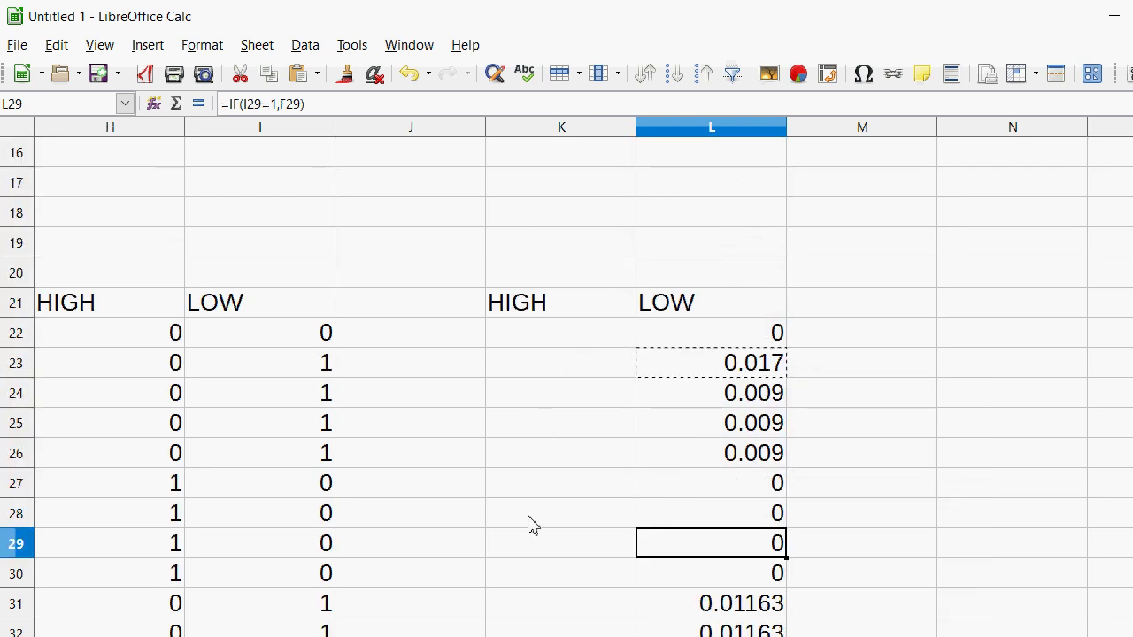
{"action": "left_click", "coordinate": [526, 486]}
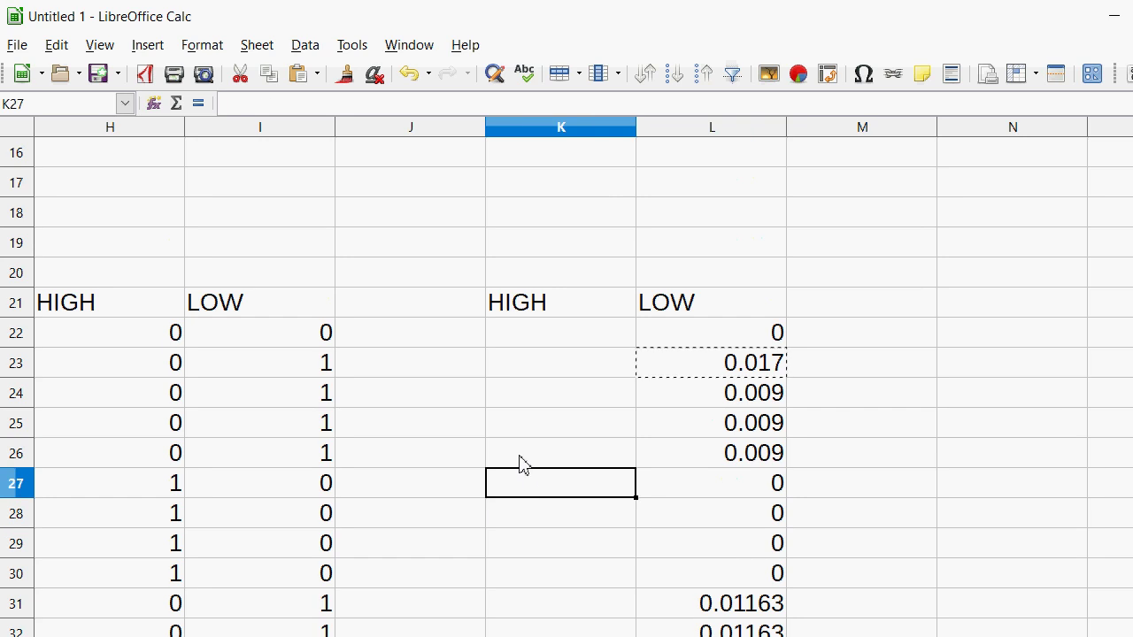
{"action": "type", "text": "=I"}
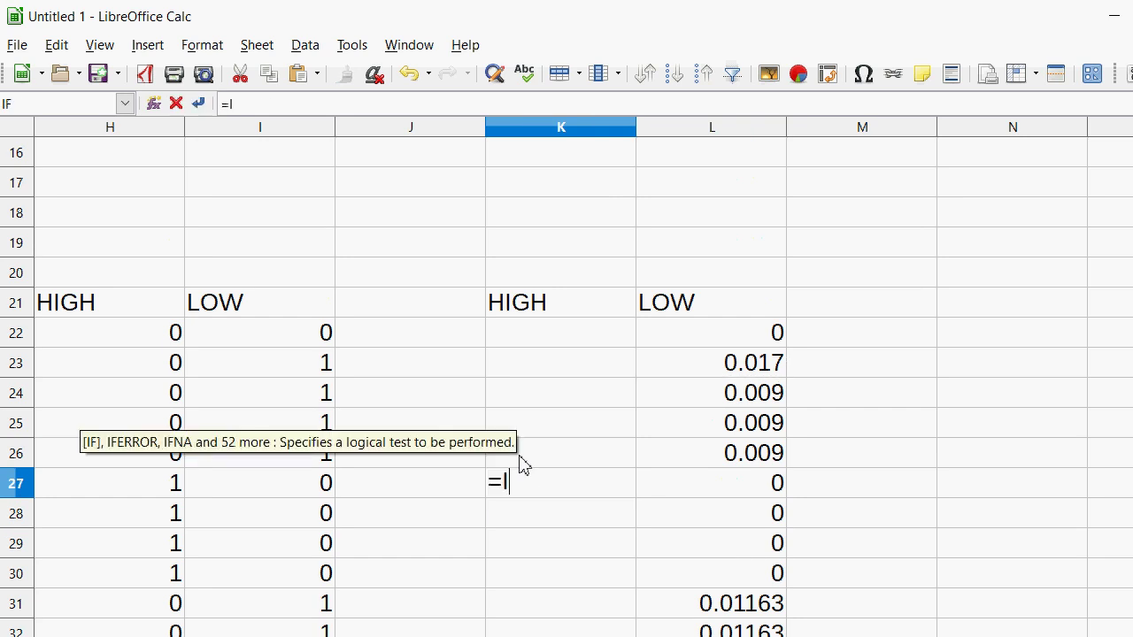
{"action": "type", "text": "F("}
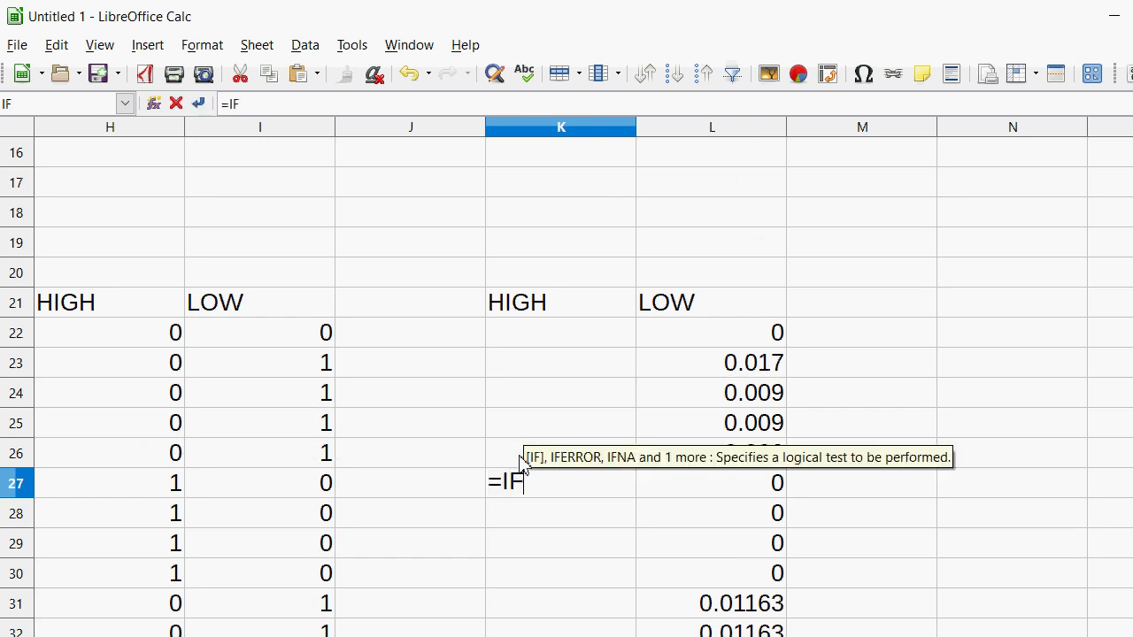
{"action": "left_click", "coordinate": [180, 494]}
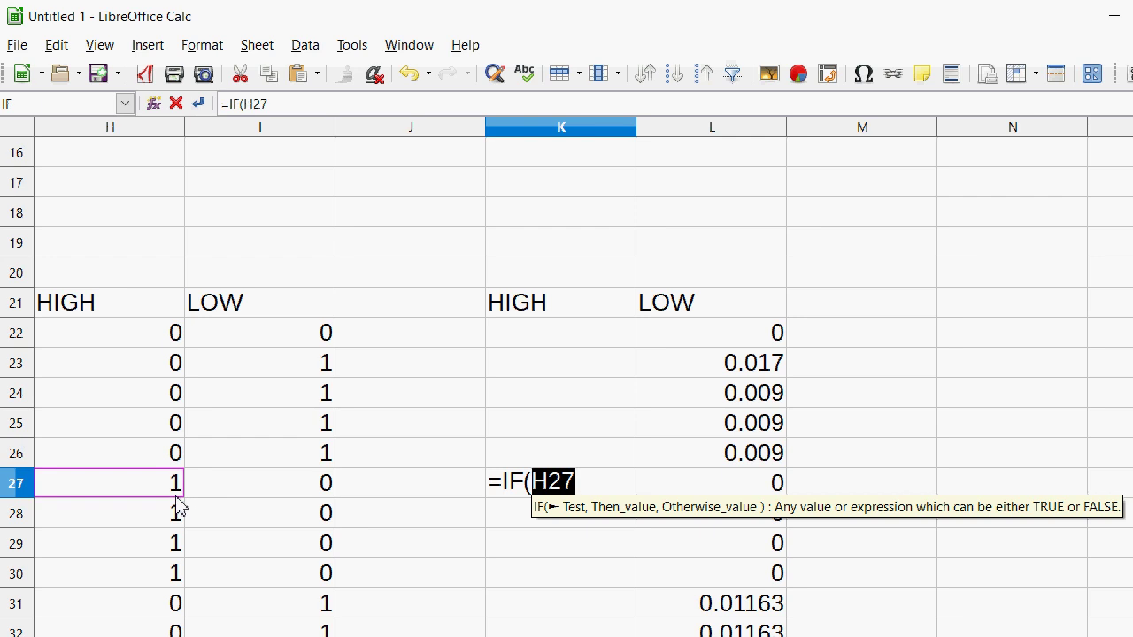
{"action": "type", "text": "=1;"}
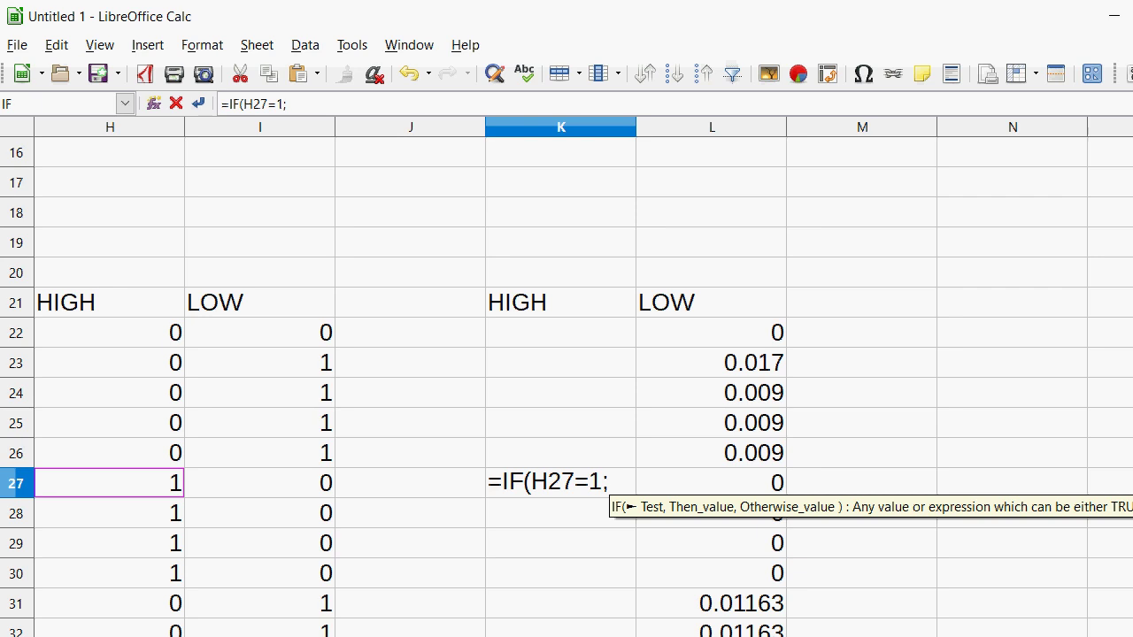
{"action": "left_click", "coordinate": [842, 259]}
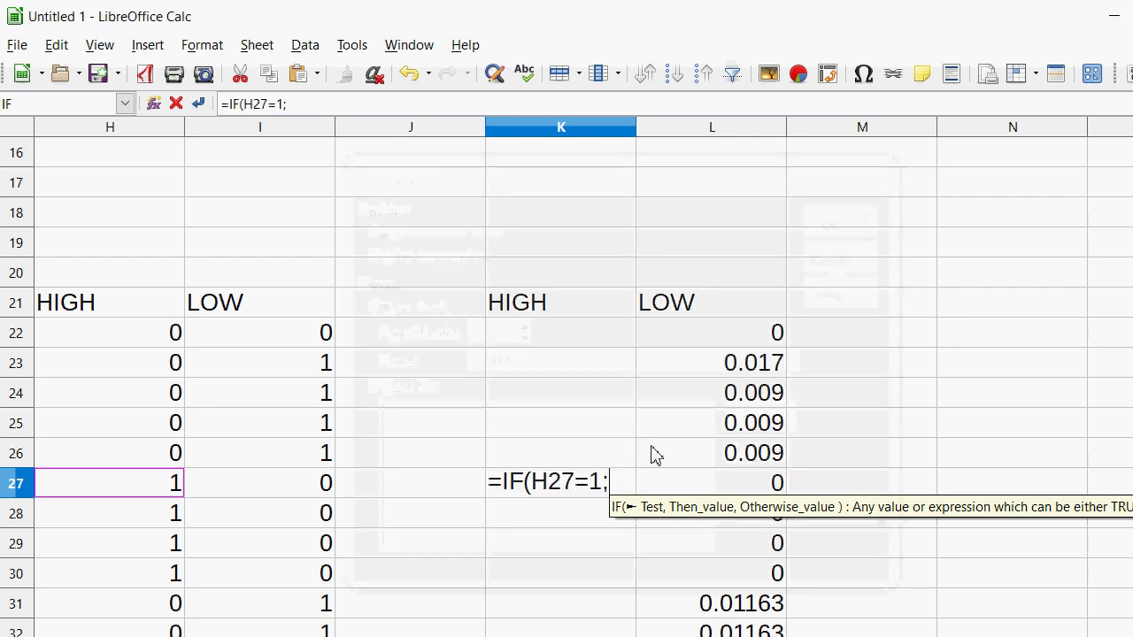
{"action": "scroll", "coordinate": [619, 478], "scroll_direction": "left", "scroll_amount": 4}
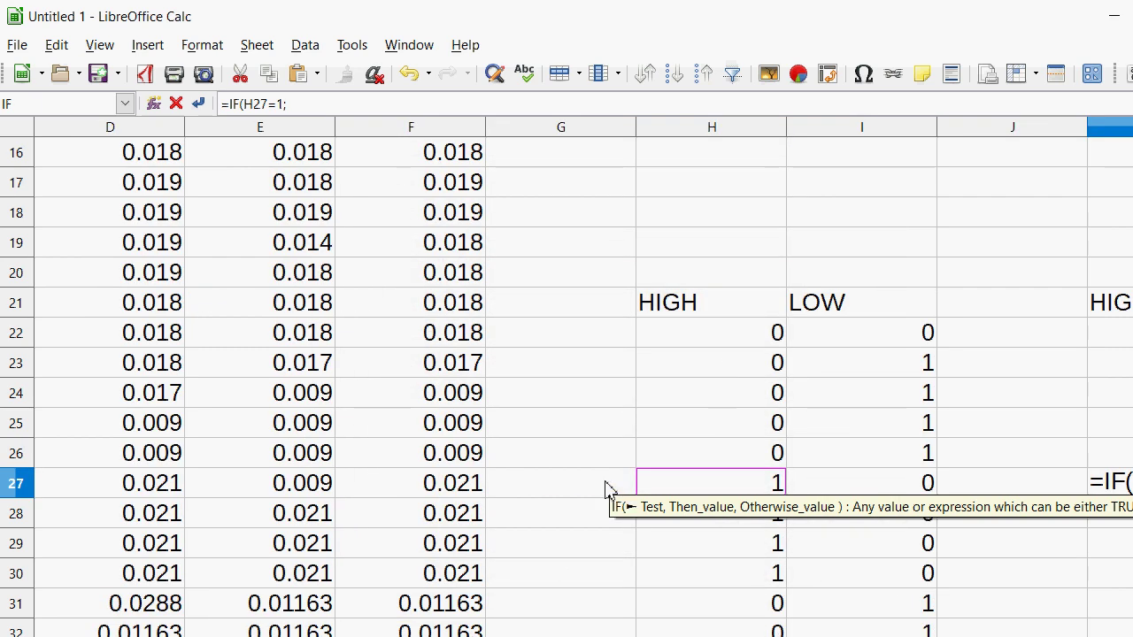
{"action": "left_click", "coordinate": [476, 489]}
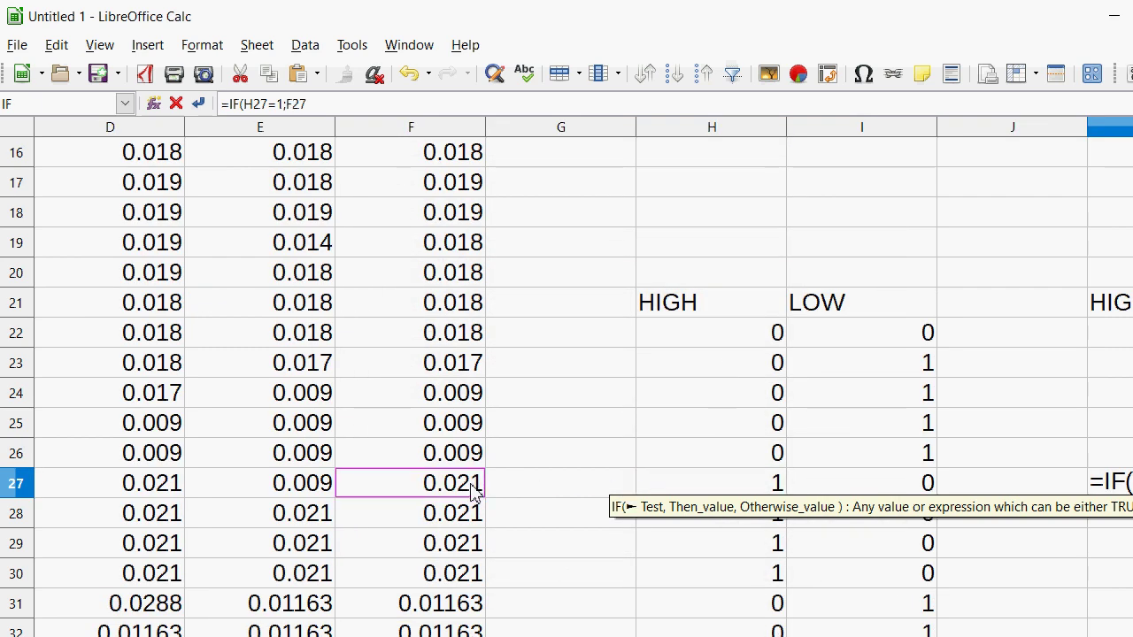
{"action": "key", "text": "Return"}
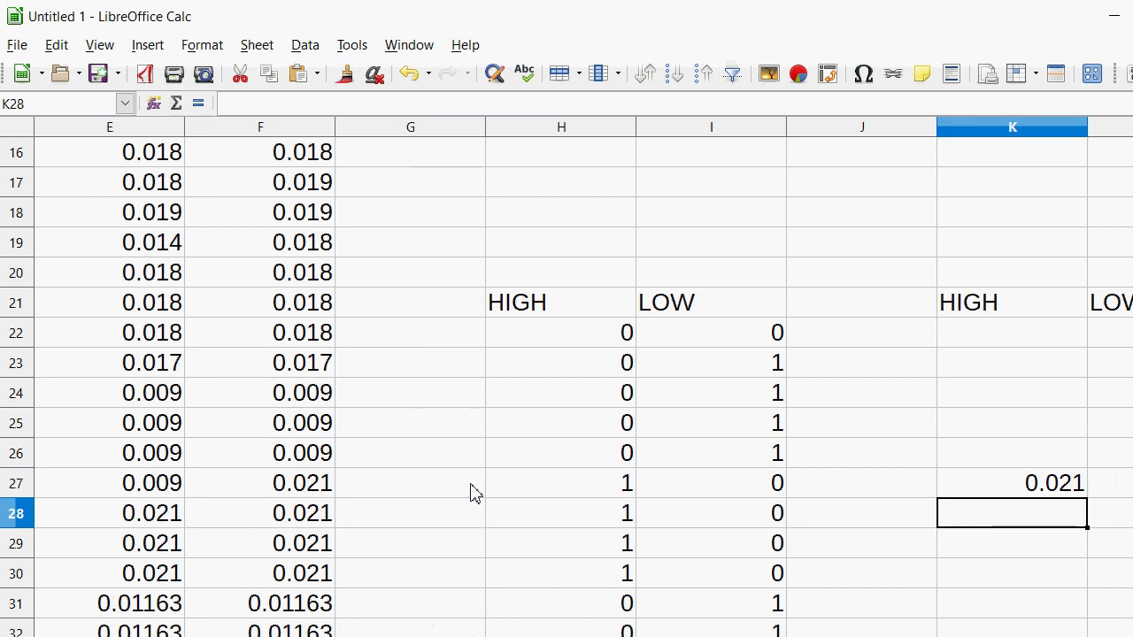
Copy the HIGH price formula from K27 into cells K22 to K29.
{"action": "key", "text": "Right"}
{"action": "key", "text": "Right"}
{"action": "key", "text": "Right"}
{"action": "key", "text": "Right"}
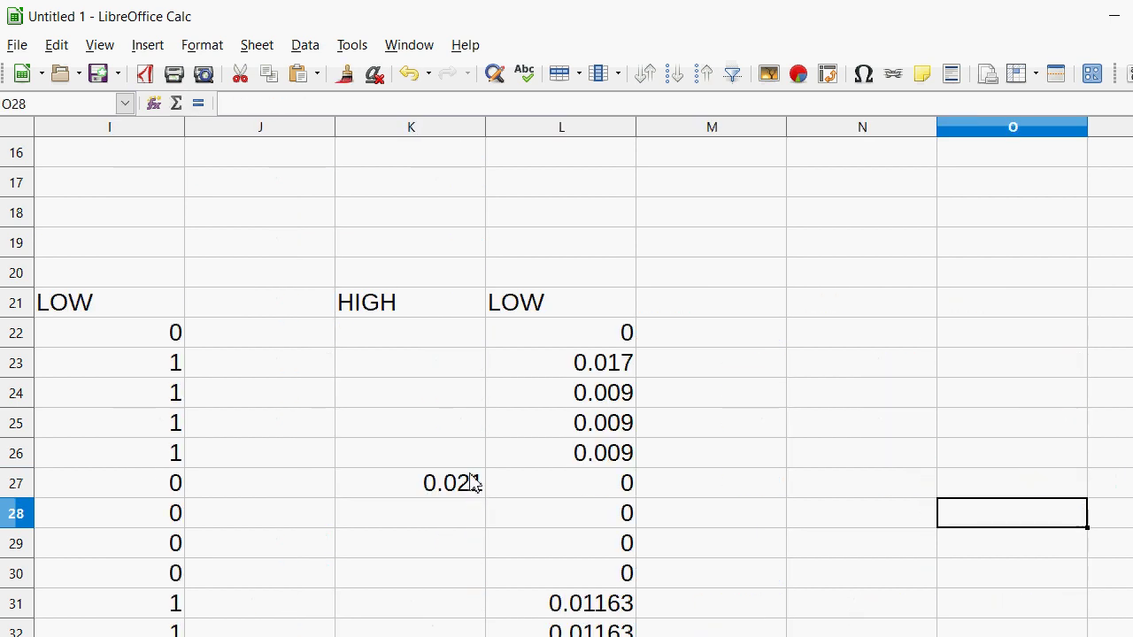
{"action": "right_click", "coordinate": [467, 485]}
{"action": "left_click", "coordinate": [490, 515]}
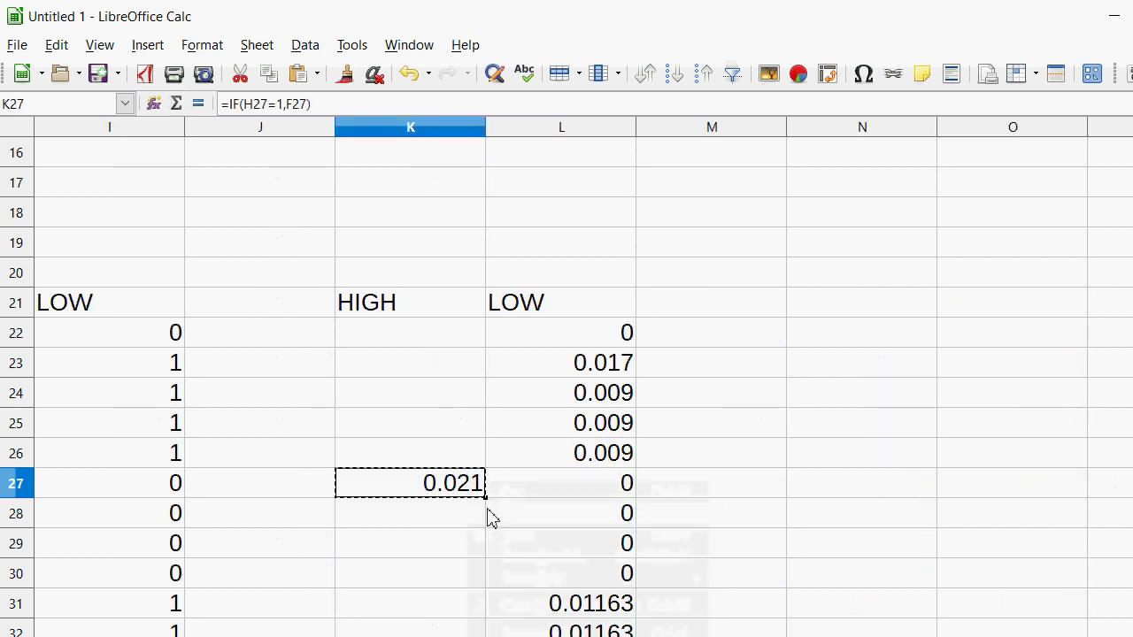
{"action": "left_click_drag", "start_coordinate": [462, 335], "coordinate": [455, 555]}
{"action": "right_click", "coordinate": [455, 555]}
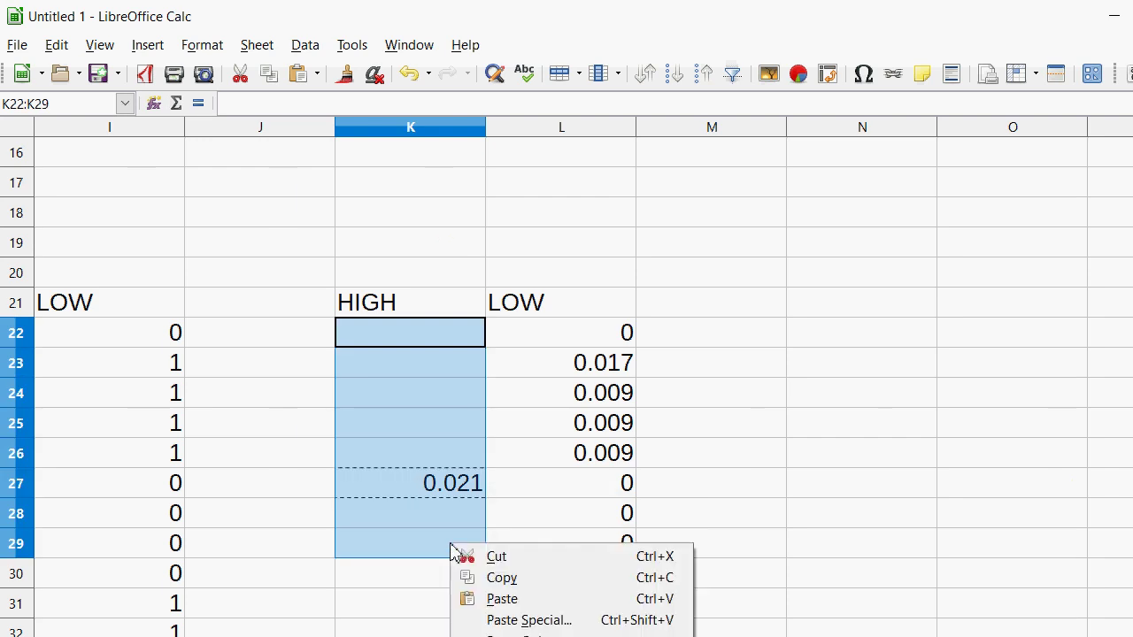
{"action": "left_click", "coordinate": [478, 600]}
Paste the copied HIGH price formula into cells K30 to K33.
{"action": "scroll", "coordinate": [458, 434], "scroll_direction": "down", "scroll_amount": 4}
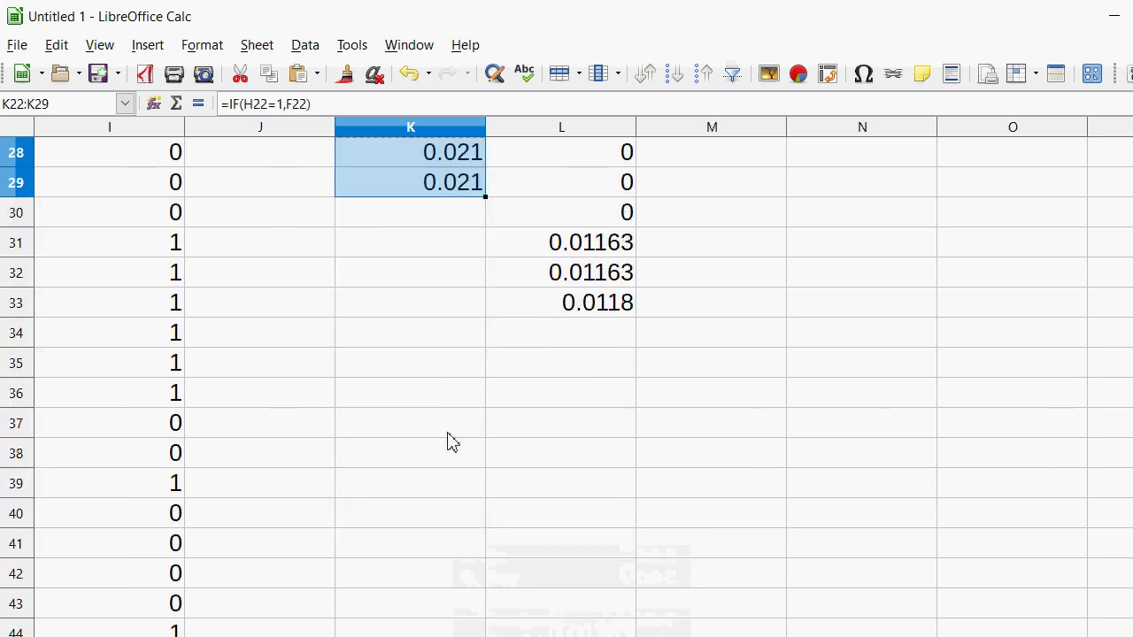
{"action": "left_click_drag", "start_coordinate": [445, 234], "coordinate": [443, 296]}
{"action": "right_click", "coordinate": [443, 296]}
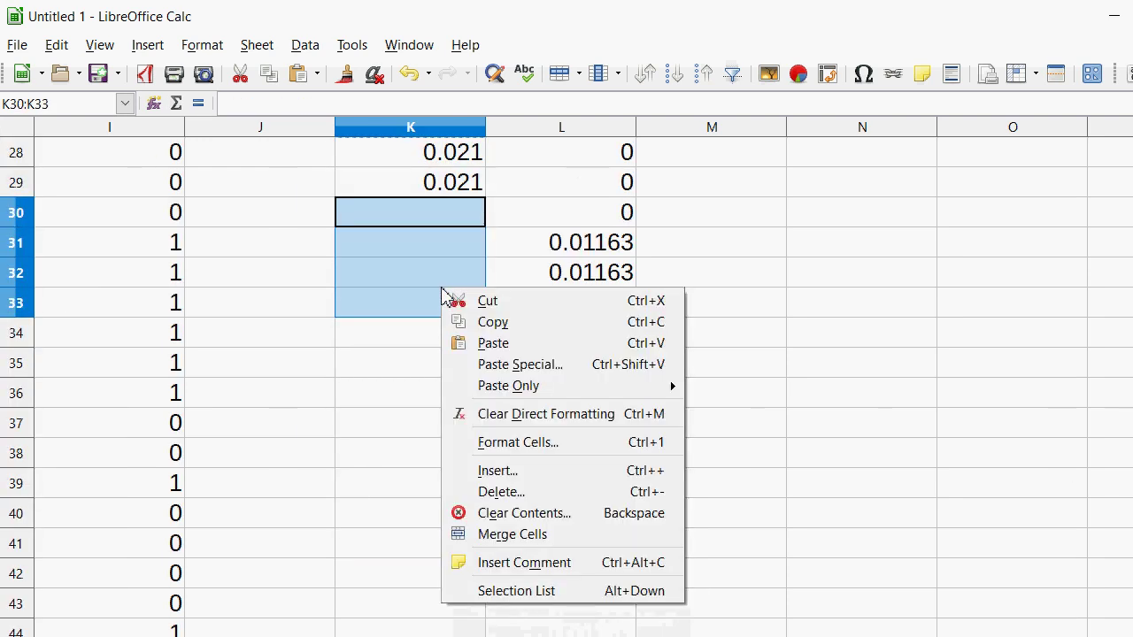
{"action": "left_click", "coordinate": [480, 343]}
Copy the HIGH and LOW price formulas in K33 and L33 into rows 34 to 2189 of columns K and L.
{"action": "left_click", "coordinate": [478, 334]}
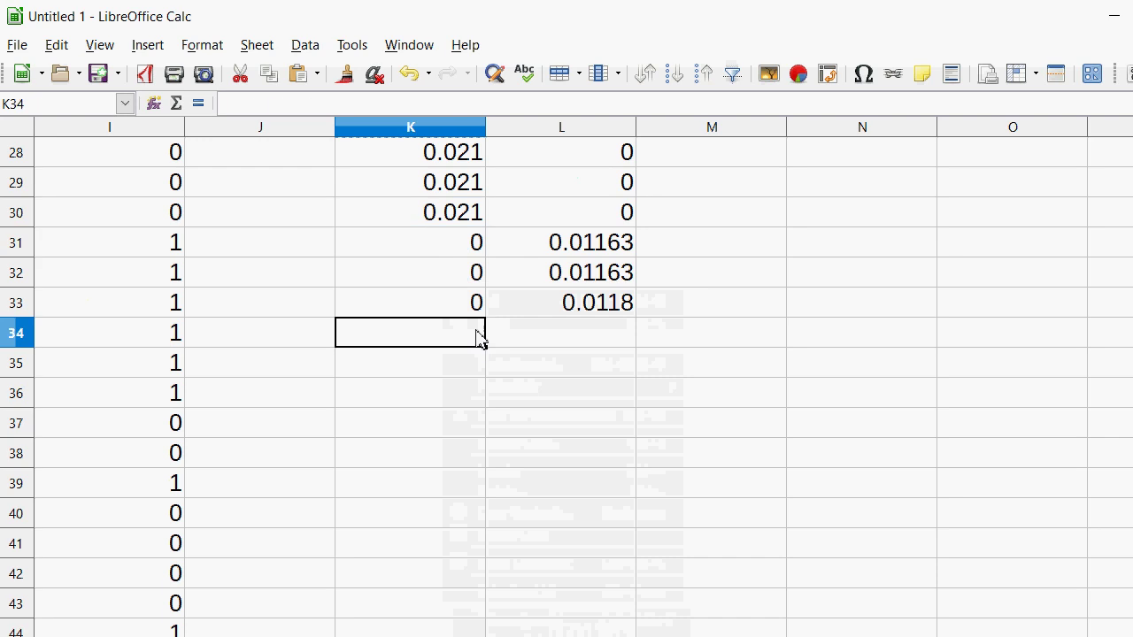
{"action": "left_click", "coordinate": [172, 371]}
{"action": "left_click_drag", "start_coordinate": [531, 302], "coordinate": [429, 48]}
{"action": "right_click", "coordinate": [474, 305]}
{"action": "left_click", "coordinate": [486, 331]}
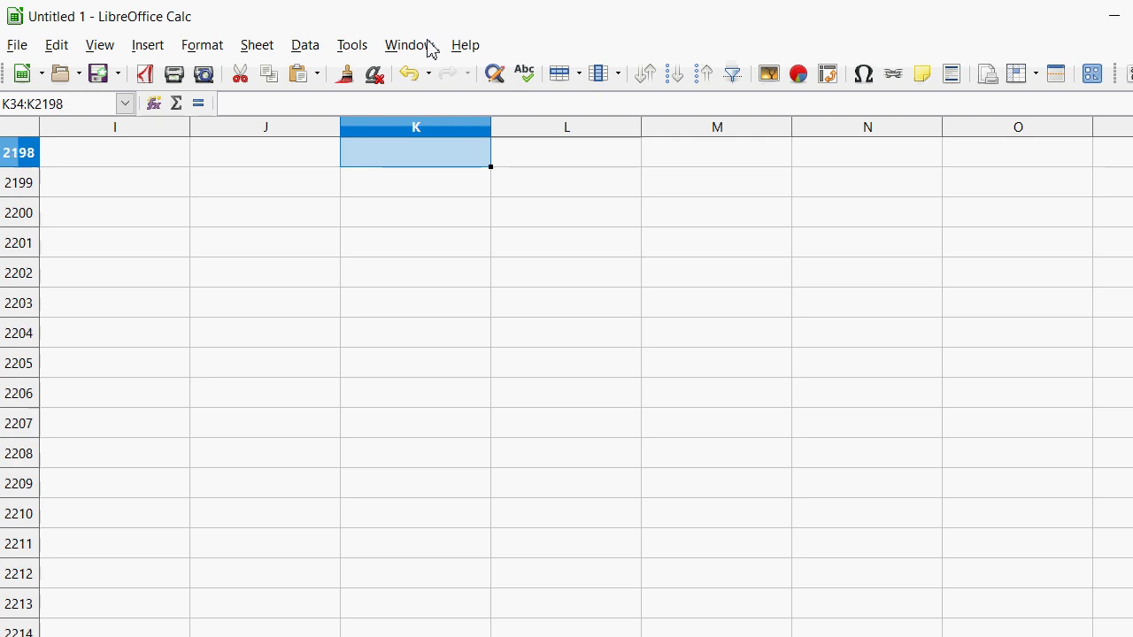
{"action": "left_click_drag", "start_coordinate": [429, 49], "coordinate": [413, 283]}
{"action": "right_click", "coordinate": [412, 279]}
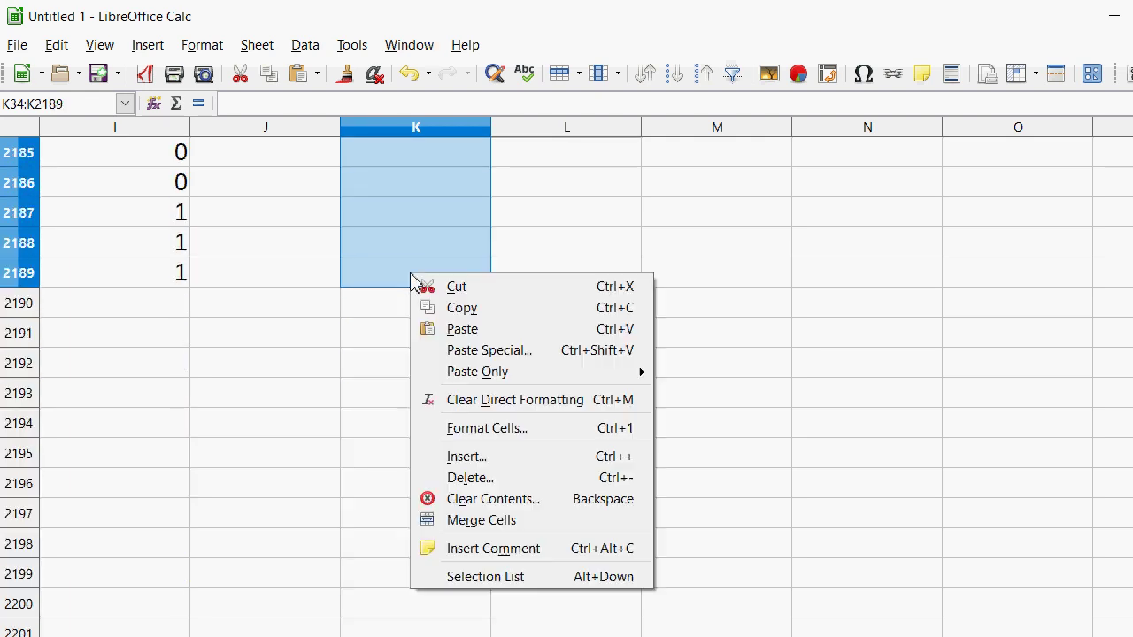
{"action": "left_click", "coordinate": [428, 329]}
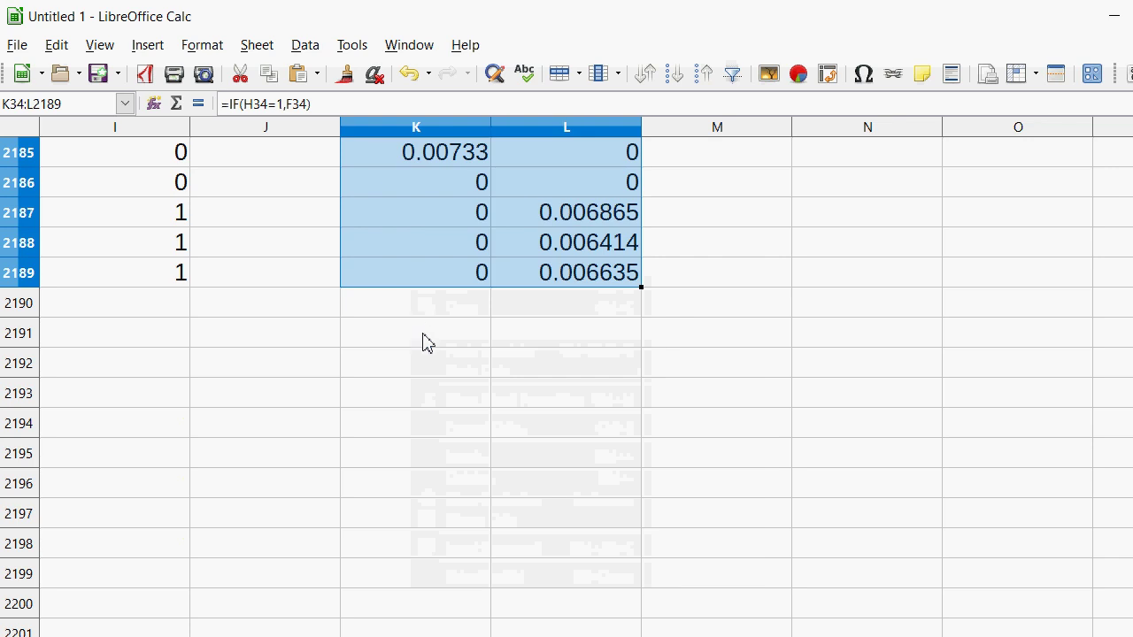
Enter a SUM formula in cell L2191 that adds up the LOW prices above it in column L.
{"action": "left_click", "coordinate": [538, 355]}
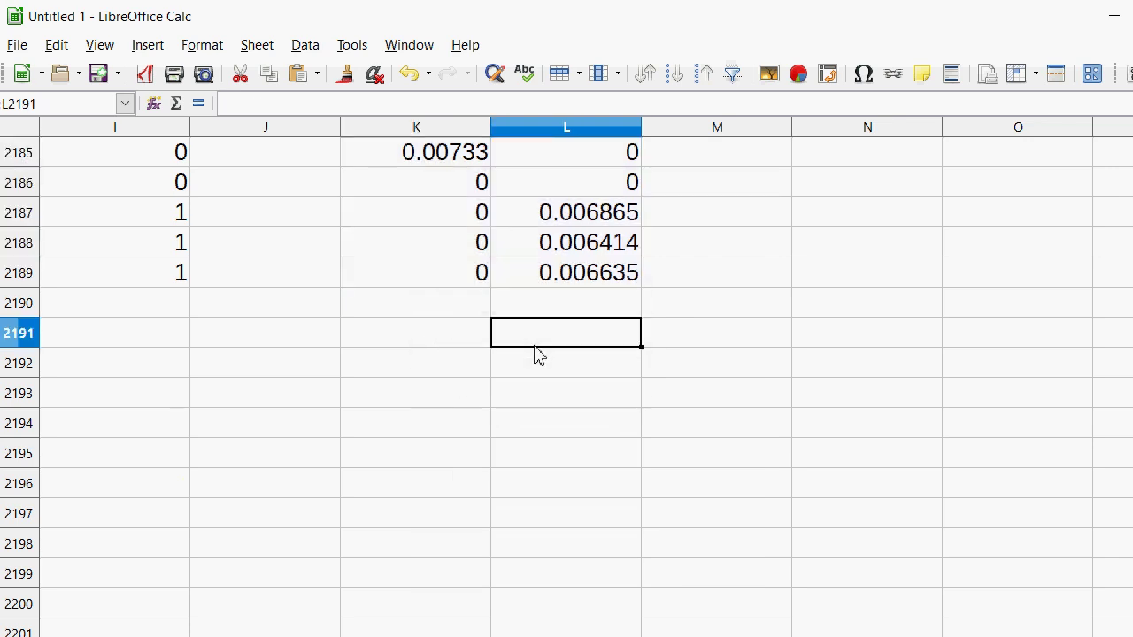
{"action": "type", "text": "=SUM("}
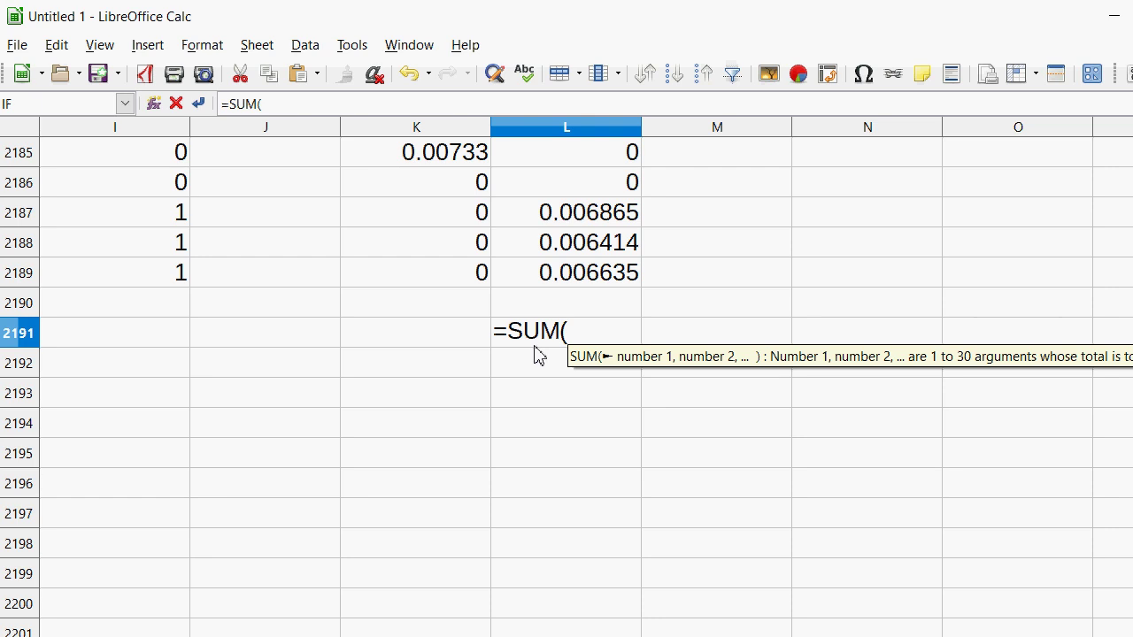
{"action": "left_click_drag", "start_coordinate": [566, 276], "coordinate": [572, 352]}
{"action": "key", "text": "Return"}
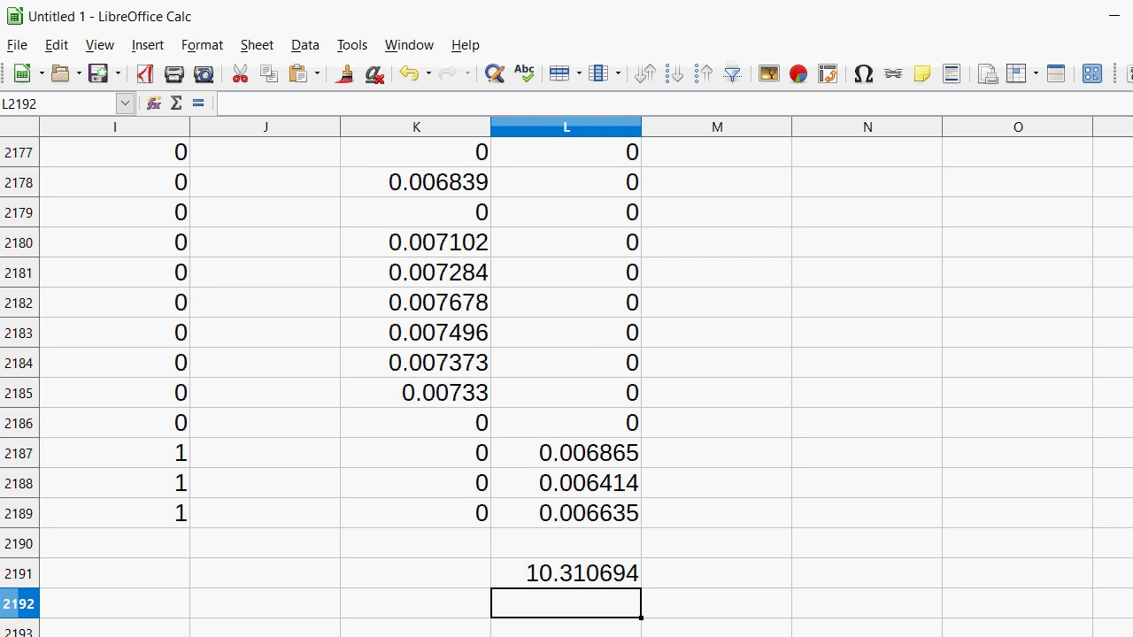
Review the HIGH and LOW prices in columns K and L from the first rows down to the sum in L2191.
{"action": "scroll", "coordinate": [566, 381], "scroll_direction": "up", "scroll_amount": 20}
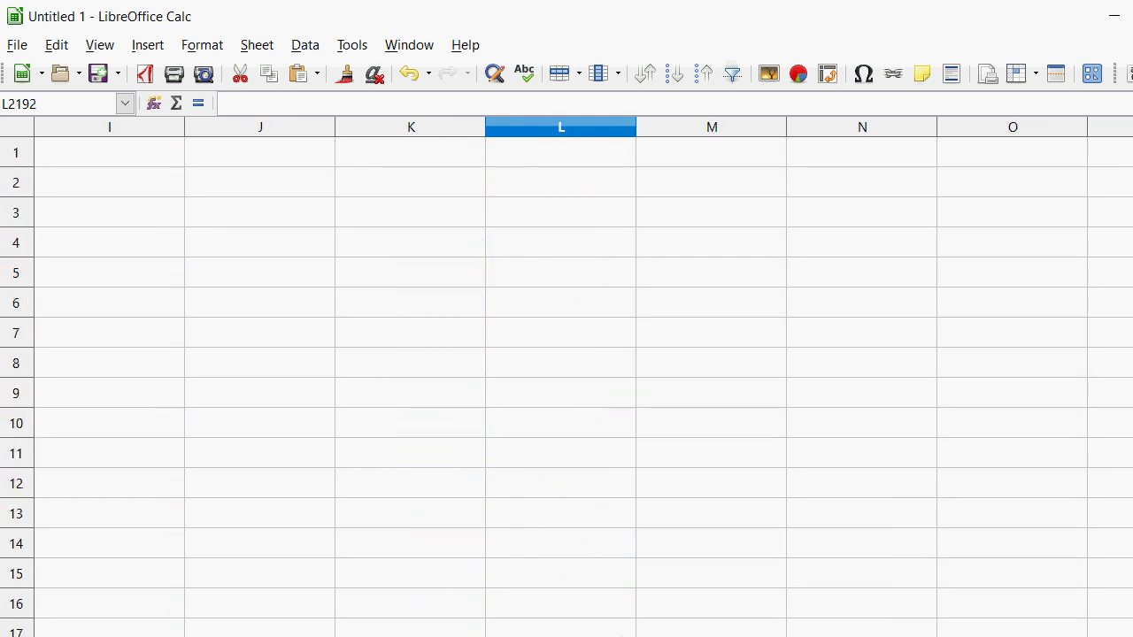
{"action": "scroll", "coordinate": [567, 381], "scroll_direction": "up", "scroll_amount": 20}
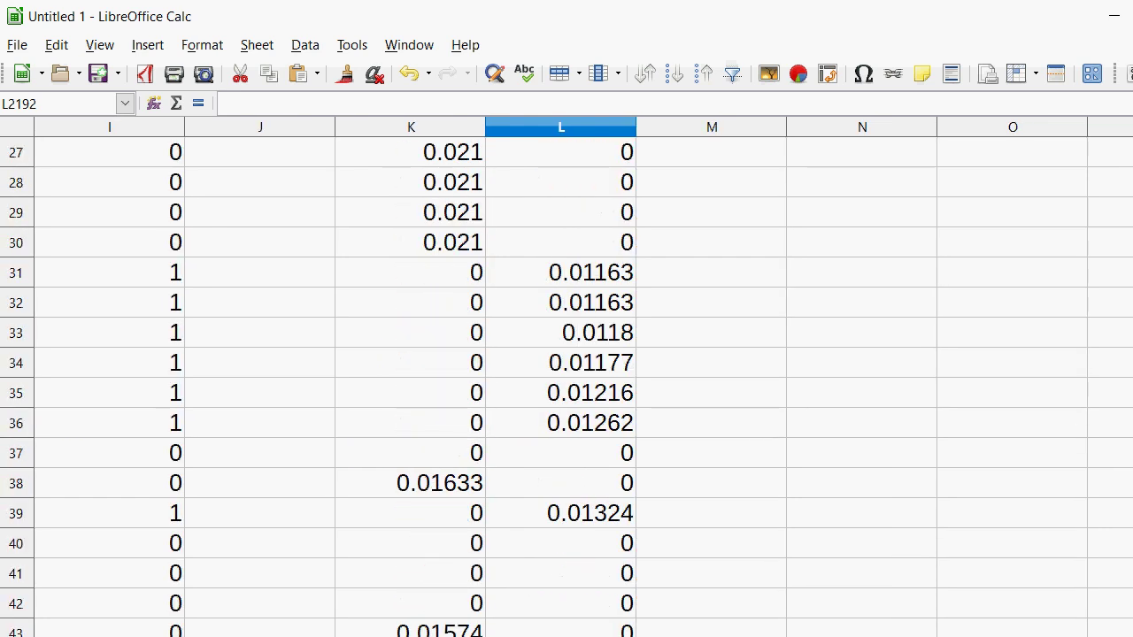
{"action": "scroll", "coordinate": [566, 381], "scroll_direction": "down", "scroll_amount": 20}
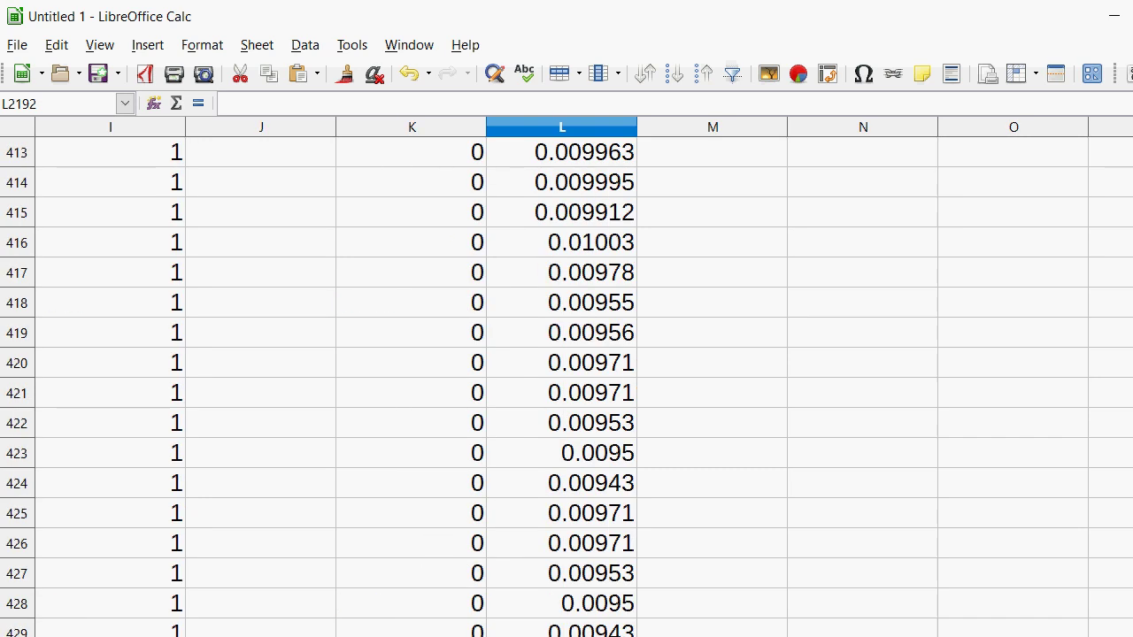
{"action": "scroll", "coordinate": [566, 380], "scroll_direction": "down", "scroll_amount": 20}
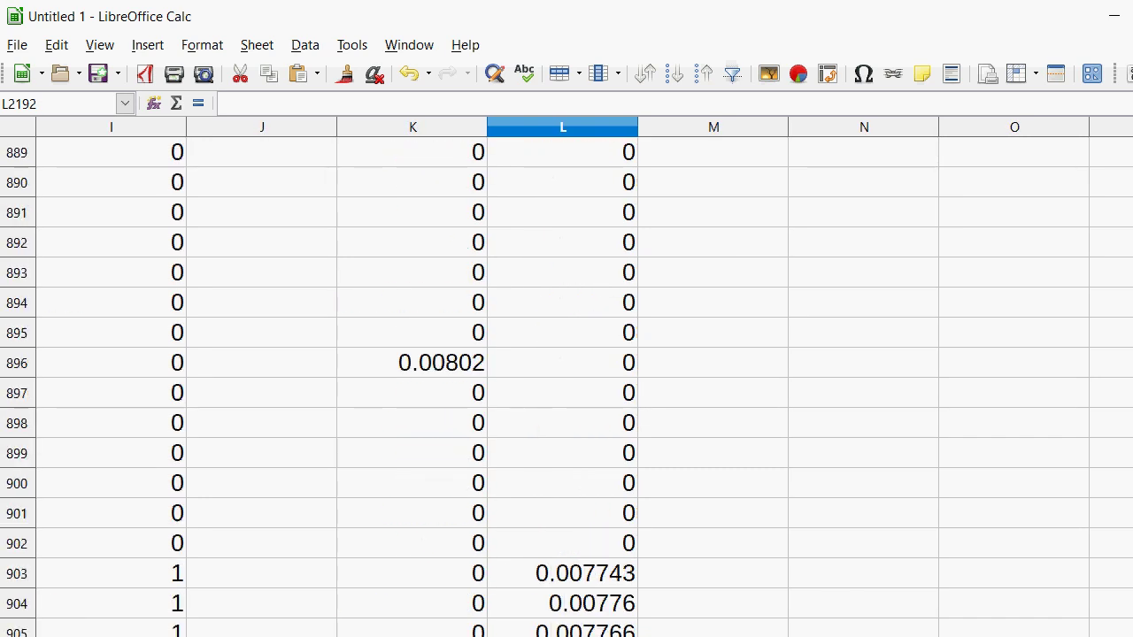
{"action": "scroll", "coordinate": [566, 381], "scroll_direction": "down", "scroll_amount": 20}
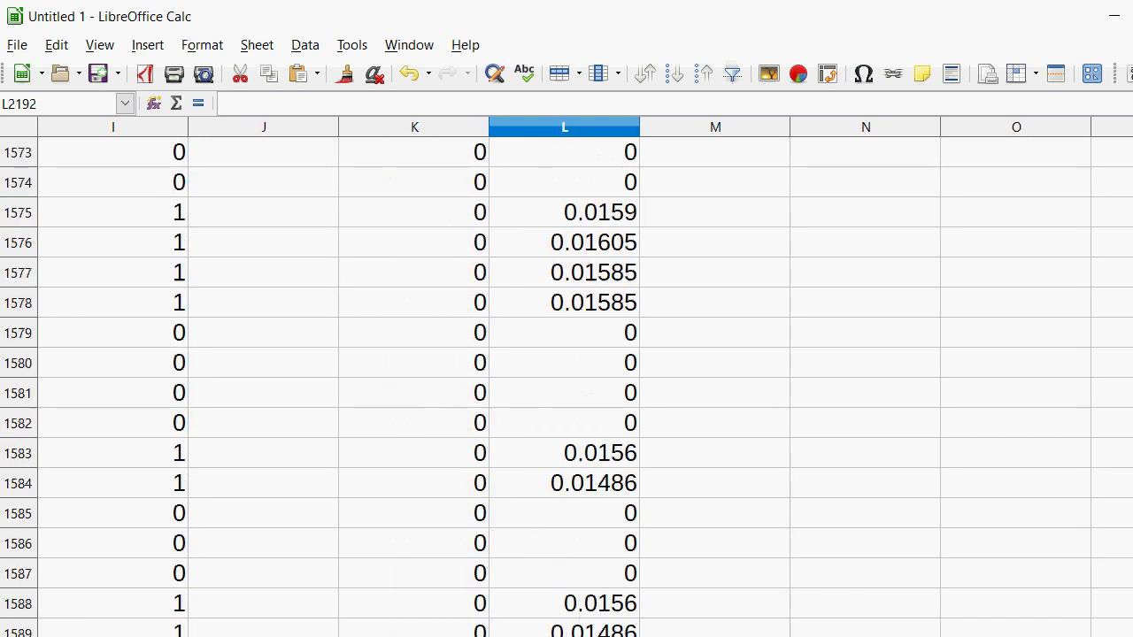
{"action": "left_click_drag", "start_coordinate": [1130, 482], "coordinate": [1129, 506]}
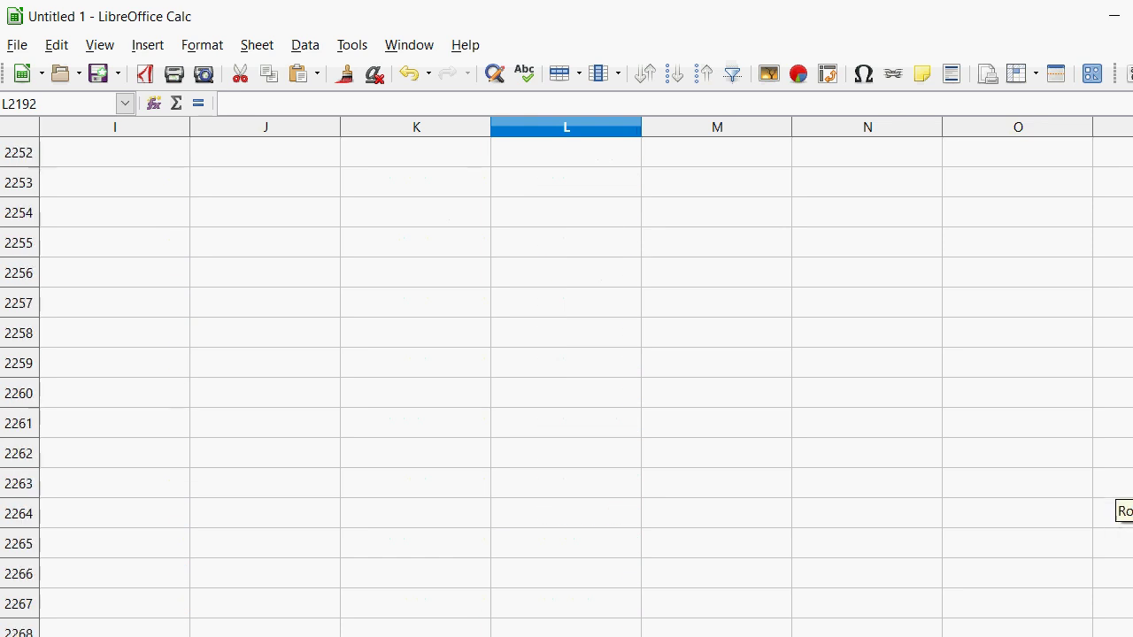
{"action": "scroll", "coordinate": [640, 460], "scroll_direction": "up", "scroll_amount": 20}
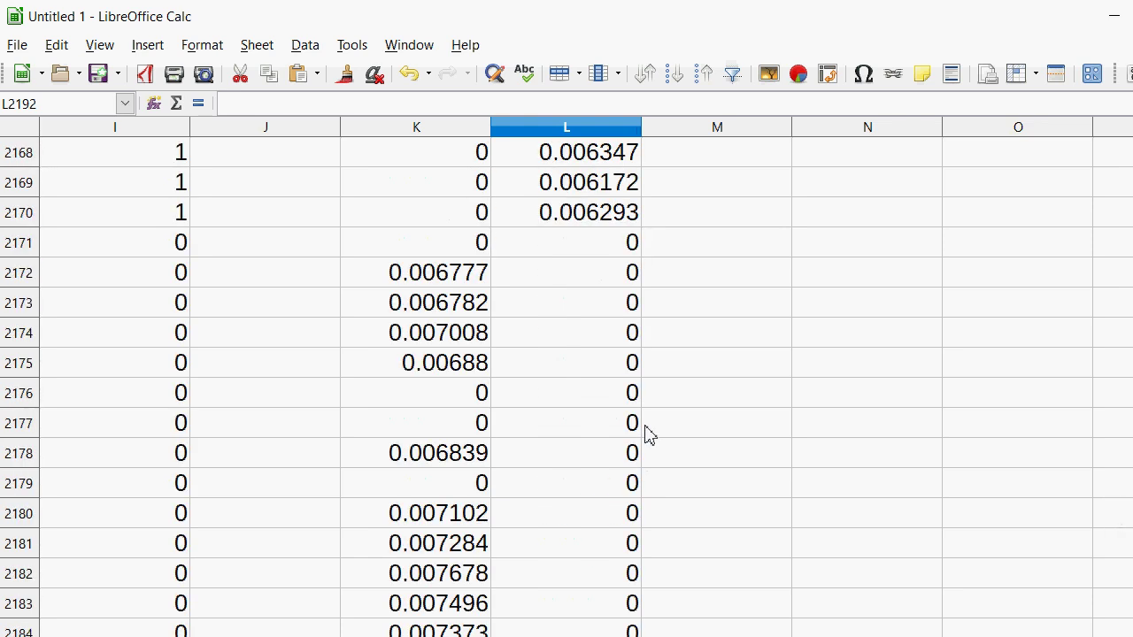
{"action": "scroll", "coordinate": [647, 434], "scroll_direction": "down", "scroll_amount": 3}
{"action": "scroll", "coordinate": [647, 435], "scroll_direction": "down", "scroll_amount": 1}
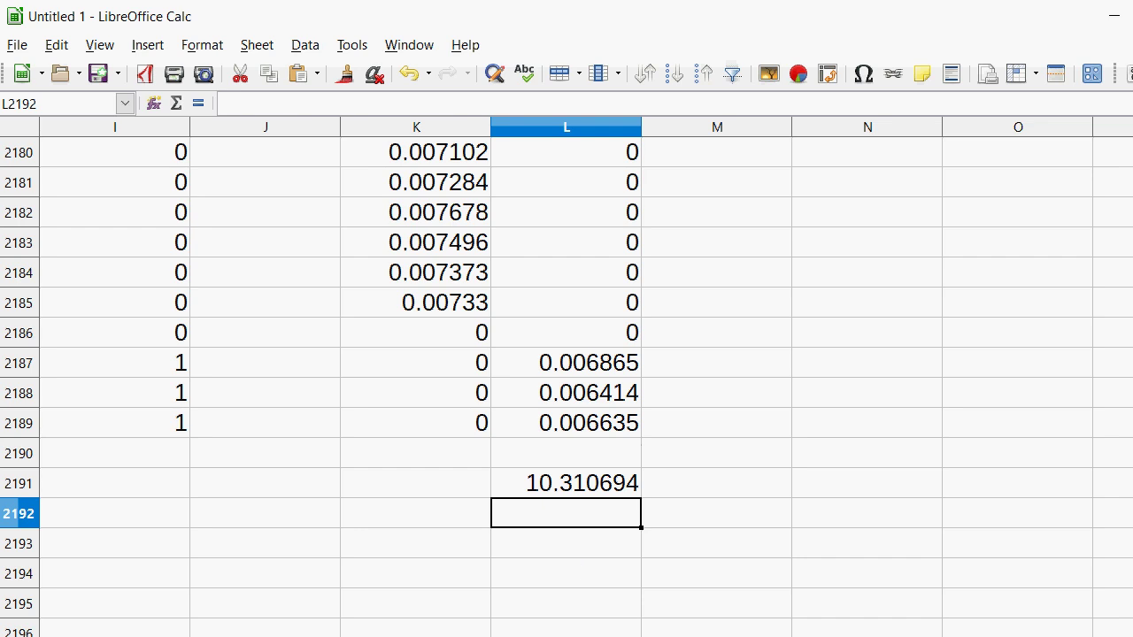
Copy the SUM formula from L2191 into I2191 to total the flags in column I.
{"action": "left_click_drag", "start_coordinate": [585, 634], "coordinate": [496, 634]}
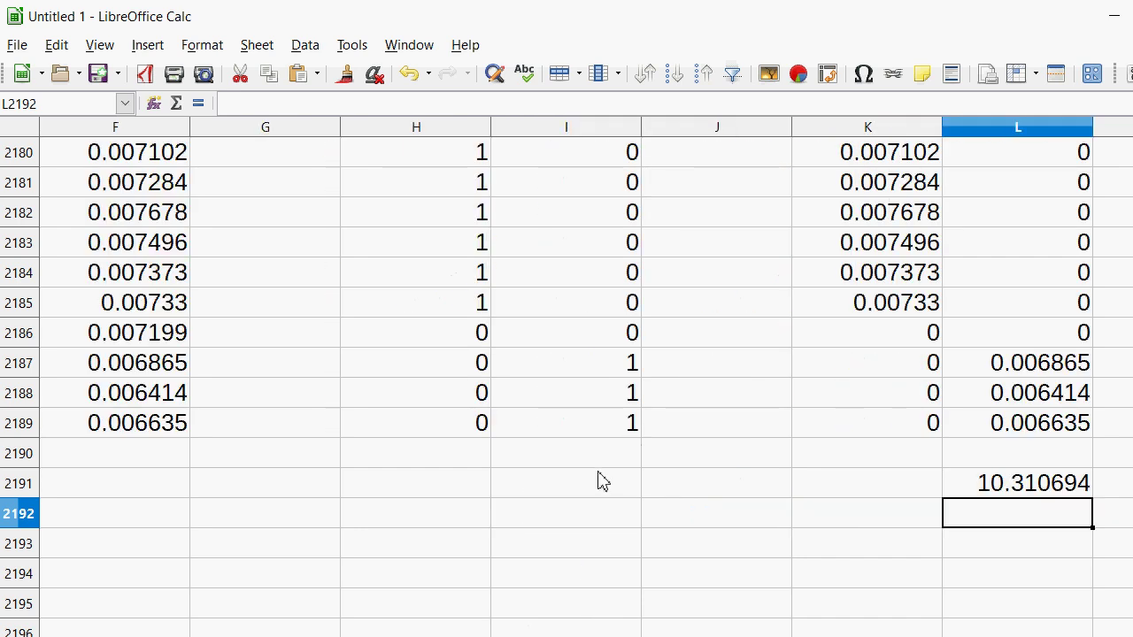
{"action": "right_click", "coordinate": [629, 424]}
{"action": "left_click", "coordinate": [1029, 498]}
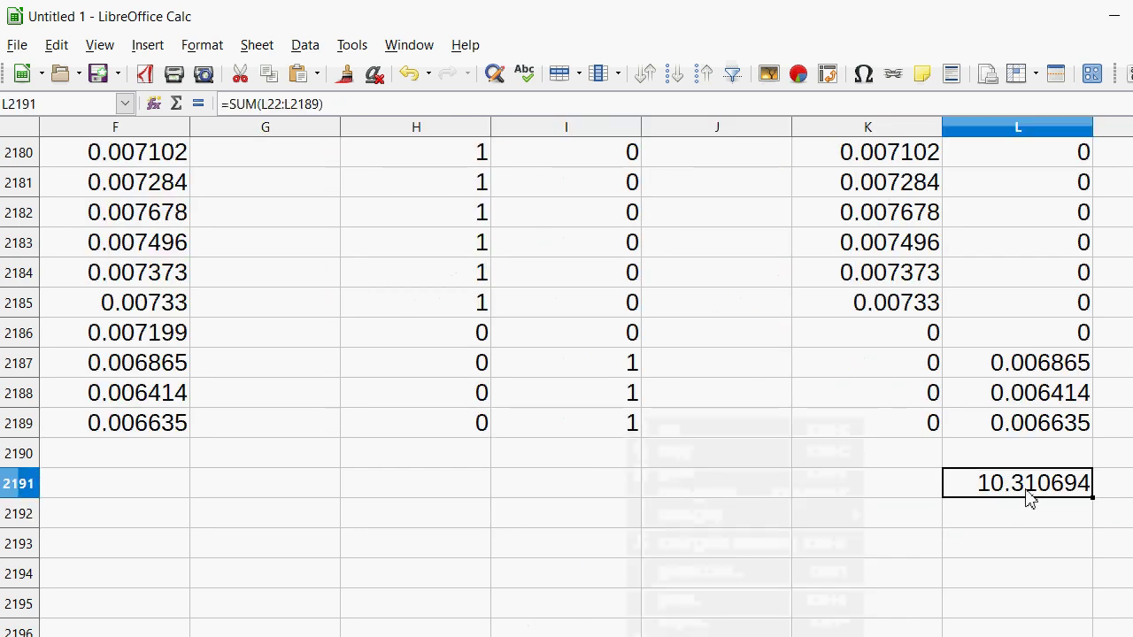
{"action": "right_click", "coordinate": [1029, 496]}
{"action": "left_click", "coordinate": [1035, 524]}
{"action": "right_click", "coordinate": [607, 480]}
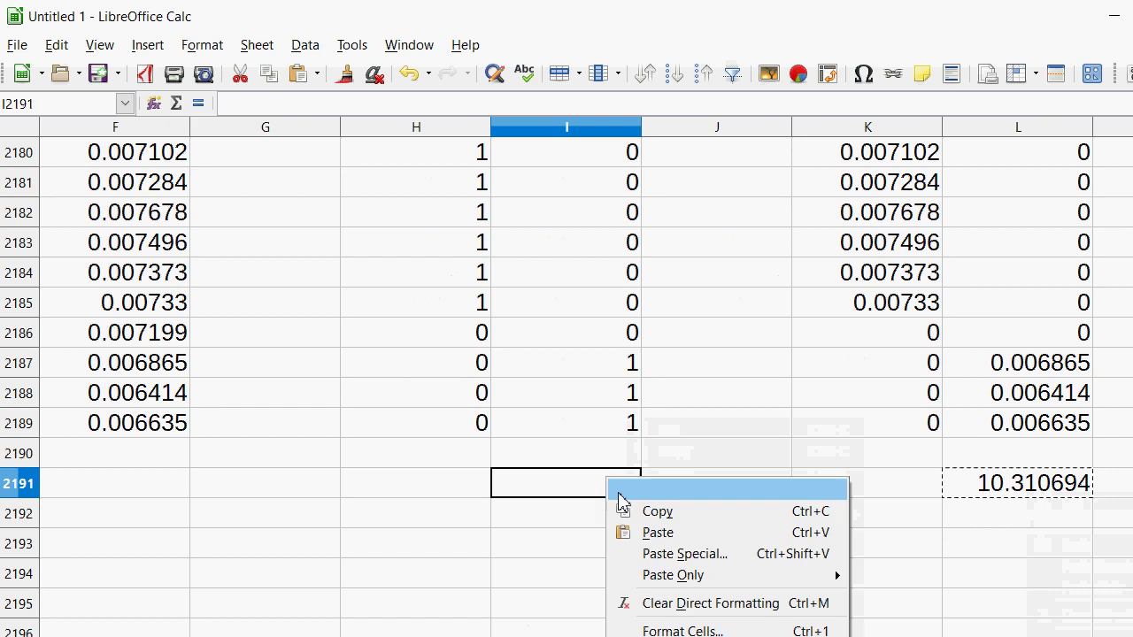
{"action": "left_click", "coordinate": [642, 534]}
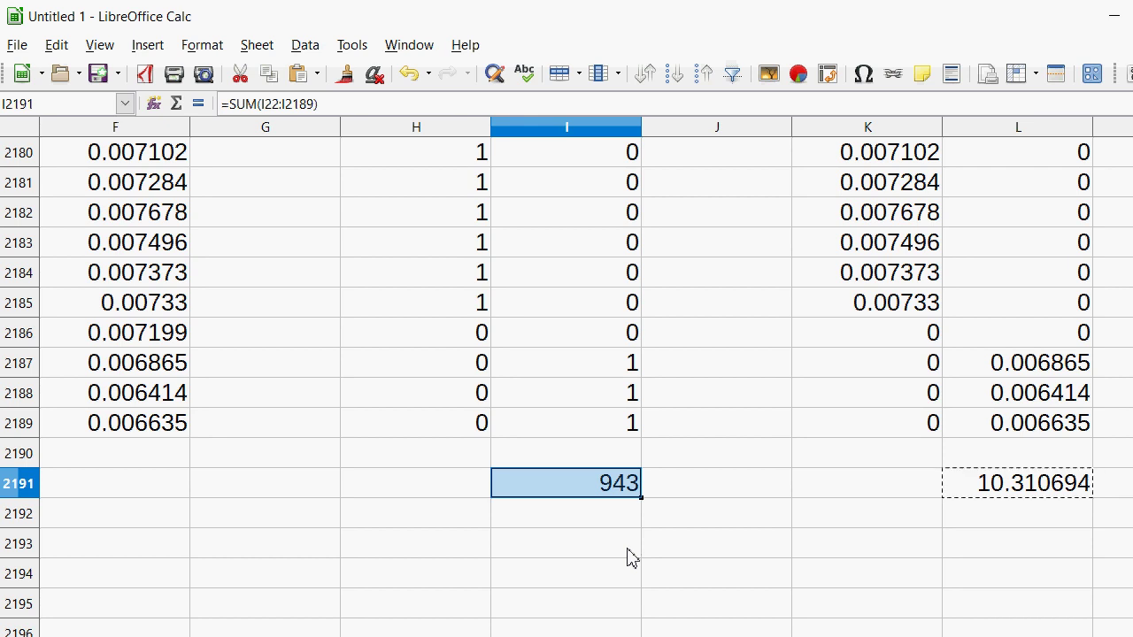
Enter 943 in cell G2194 and 10.31 in cell H2194.
{"action": "left_click", "coordinate": [318, 583]}
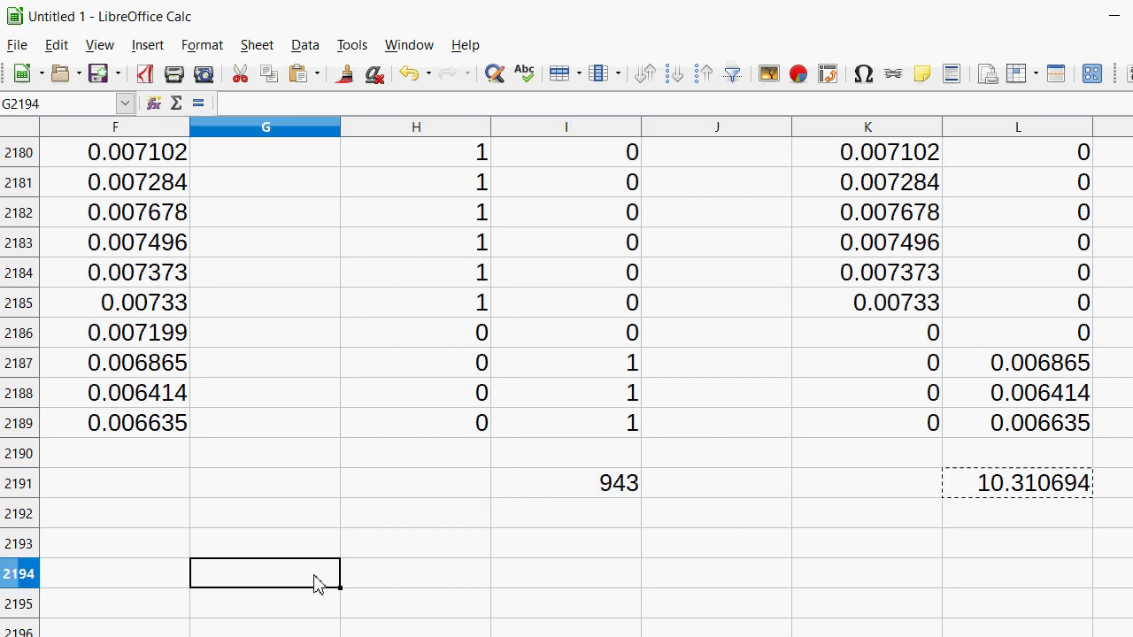
{"action": "type", "text": "943"}
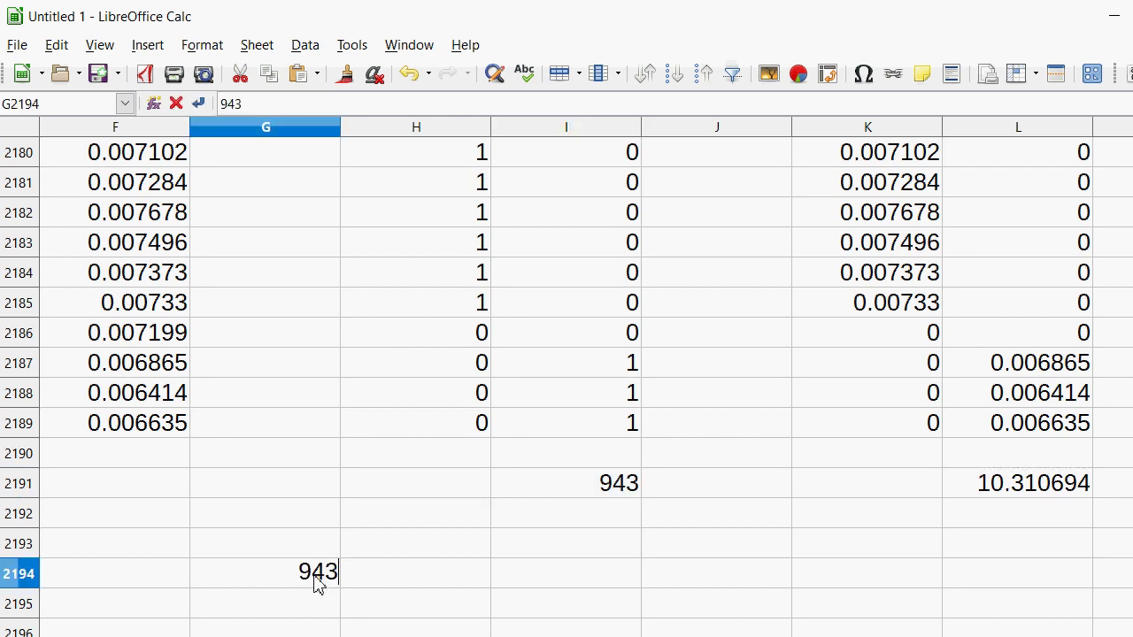
{"action": "key", "text": "Tab"}
{"action": "type", "text": "10.3"}
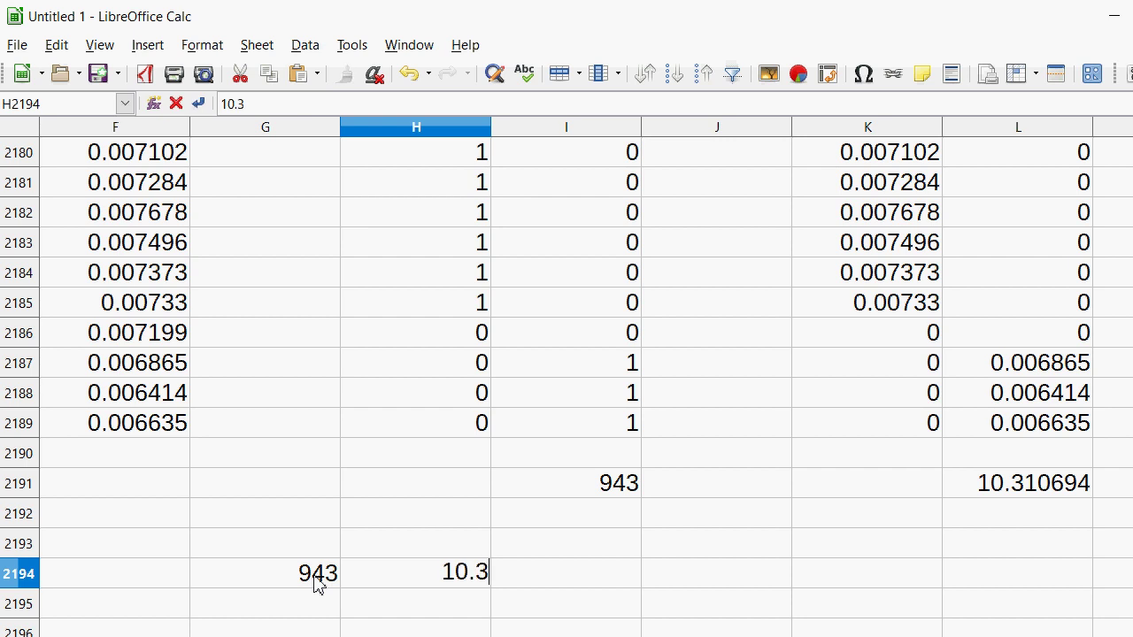
{"action": "type", "text": "1"}
{"action": "key", "text": "Up"}
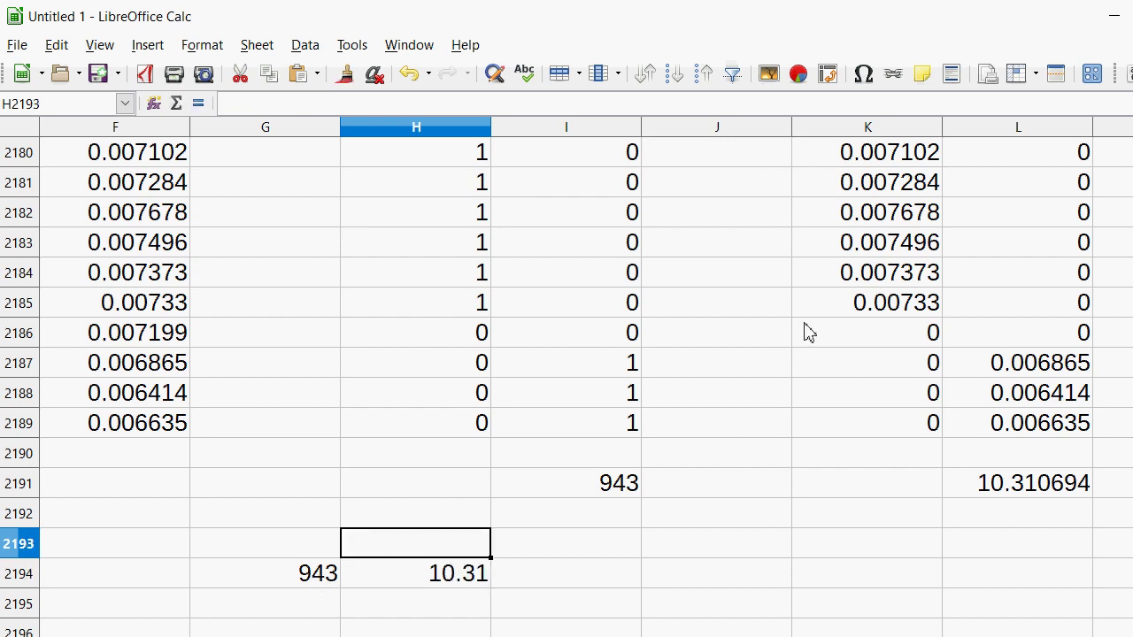
Copy the SUM formula from I2191 into H2191 to total the flags in column H.
{"action": "left_click", "coordinate": [613, 485]}
{"action": "right_click", "coordinate": [607, 493]}
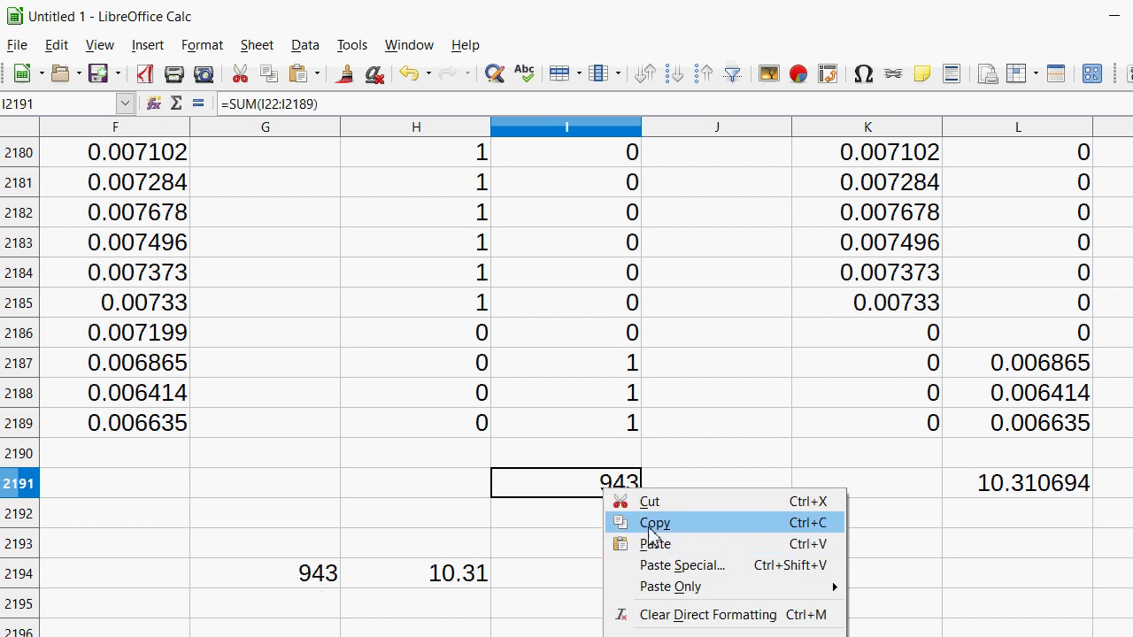
{"action": "left_click", "coordinate": [653, 522]}
{"action": "left_click", "coordinate": [469, 494]}
{"action": "right_click", "coordinate": [468, 496]}
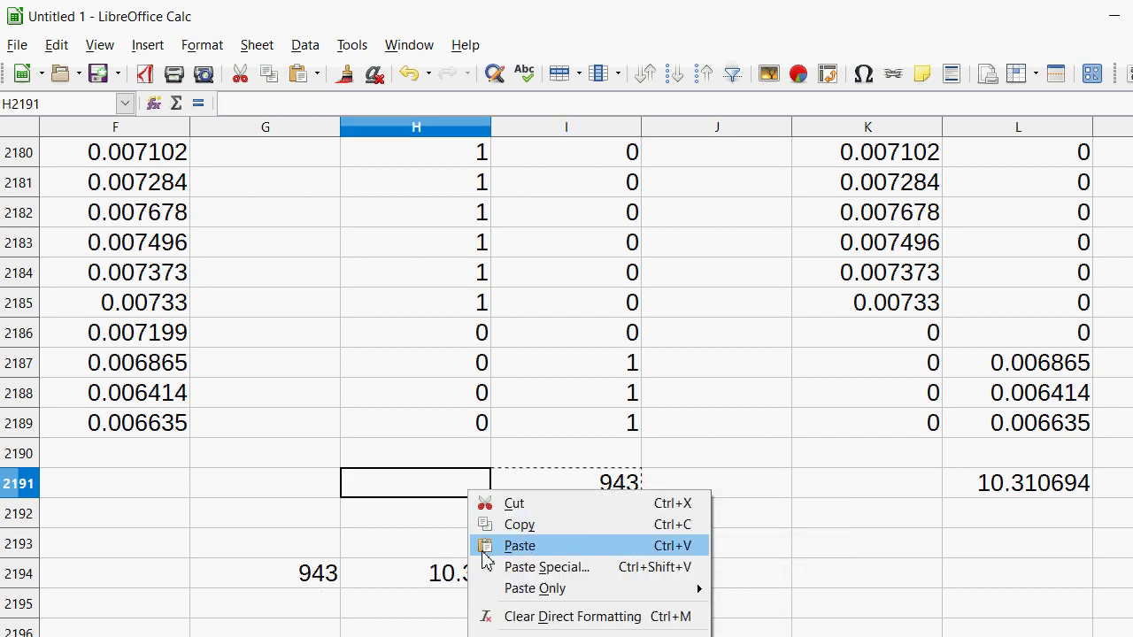
{"action": "left_click", "coordinate": [491, 544]}
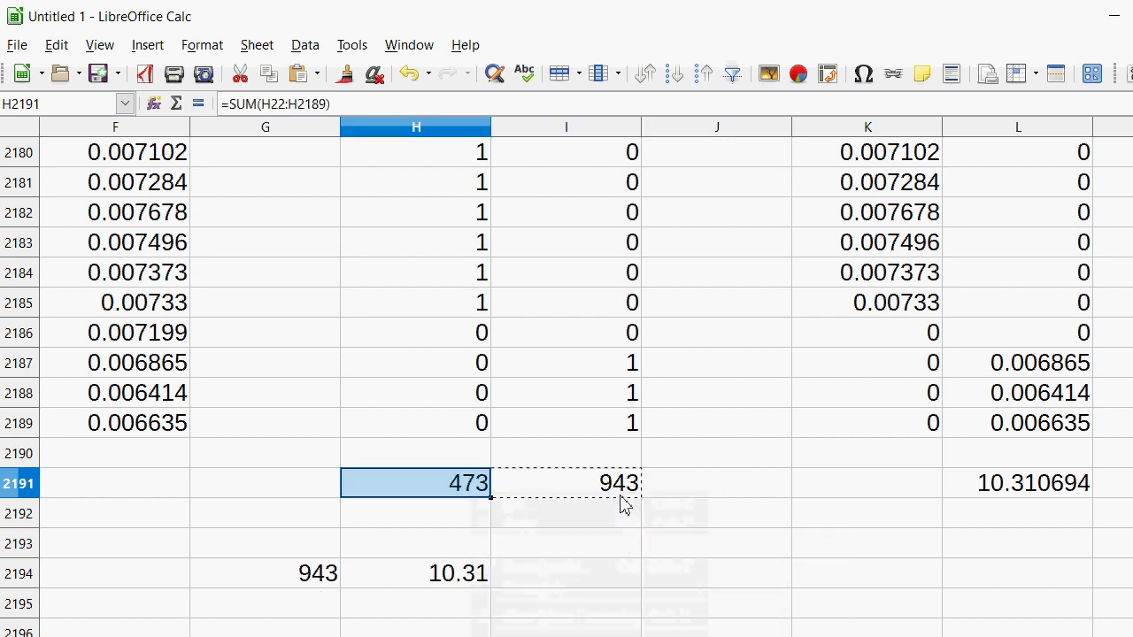
Enter the formula =473*2 in cell G2195 to double the column H flag total.
{"action": "scroll", "coordinate": [625, 490], "scroll_direction": "down", "scroll_amount": 1}
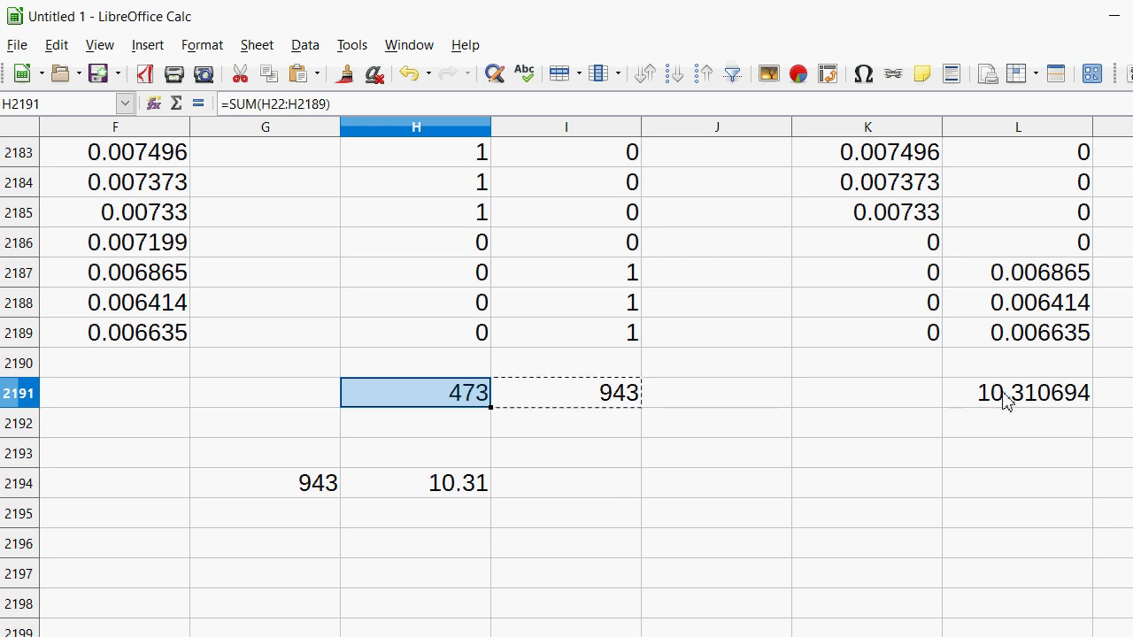
{"action": "left_click", "coordinate": [310, 523]}
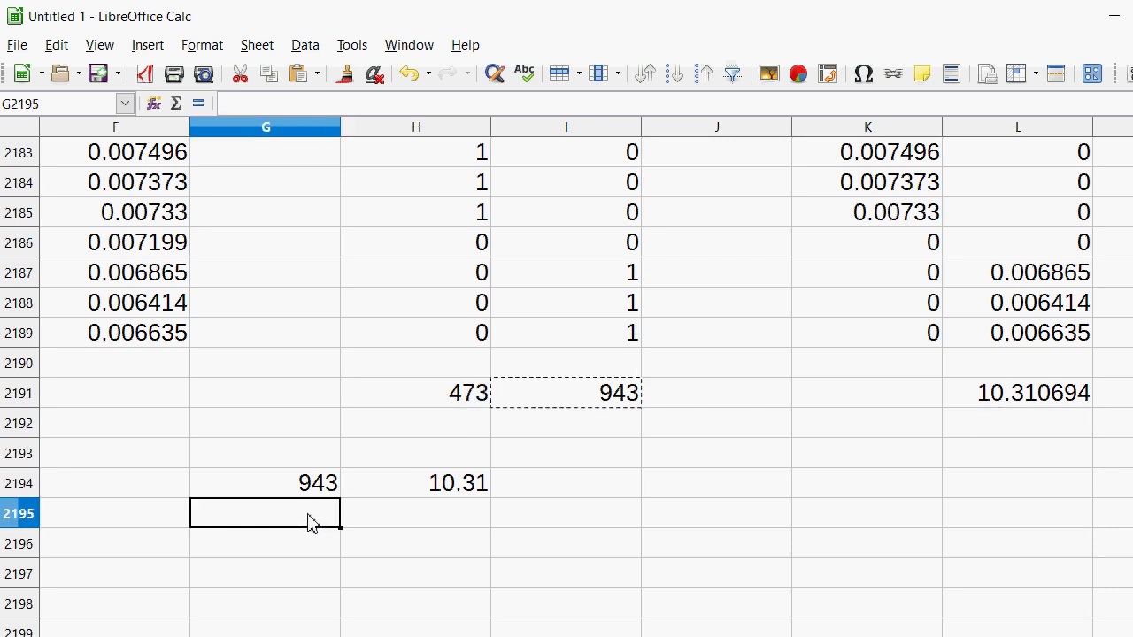
{"action": "type", "text": "47"}
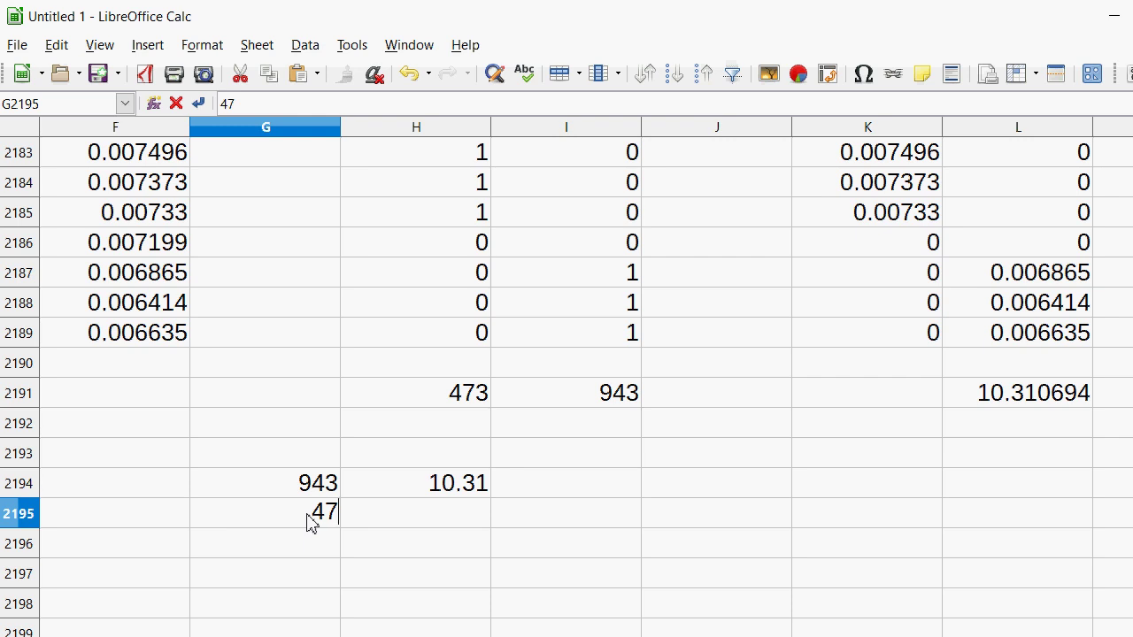
{"action": "type", "text": "3"}
{"action": "key", "text": "BackSpace"}
{"action": "key", "text": "BackSpace"}
{"action": "key", "text": "BackSpace"}
{"action": "type", "text": "=473"}
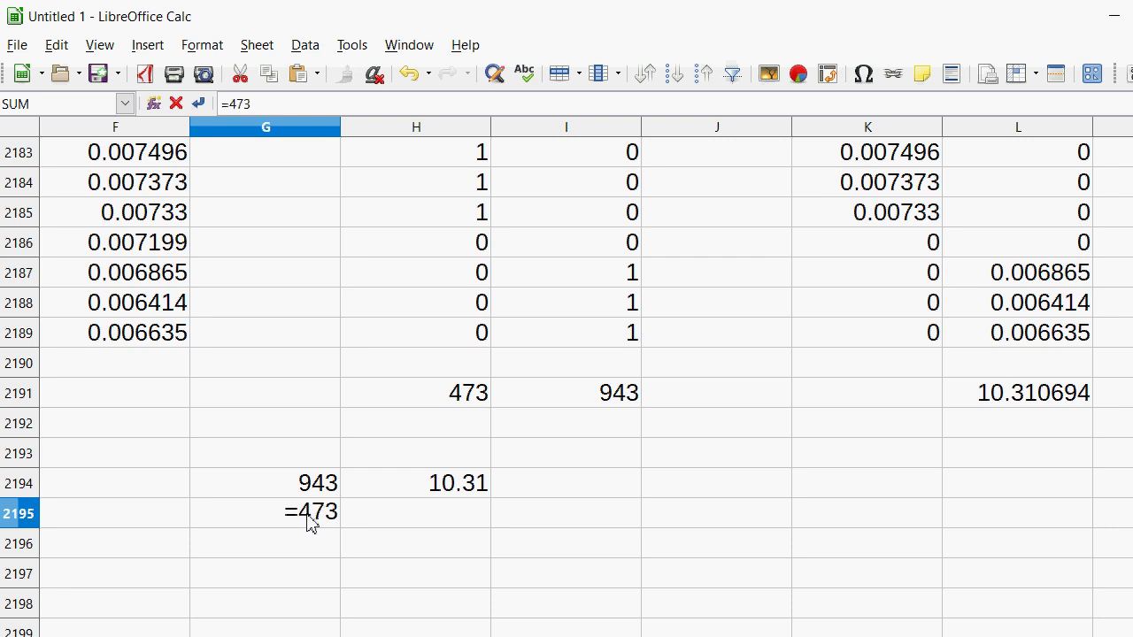
{"action": "type", "text": "*"}
{"action": "key", "text": "BackSpace"}
{"action": "type", "text": "*2"}
{"action": "key", "text": "Return"}
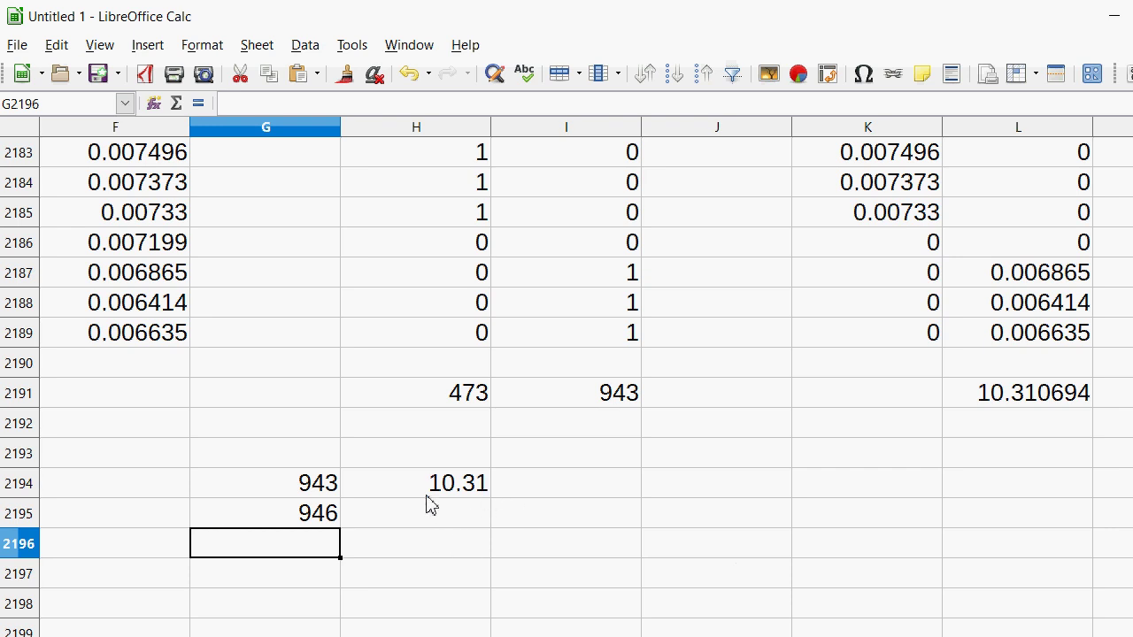
Copy the SUM formula from L2191 into K2191 to total the HIGH prices in column K.
{"action": "right_click", "coordinate": [992, 392]}
{"action": "left_click", "coordinate": [1014, 430]}
{"action": "right_click", "coordinate": [903, 407]}
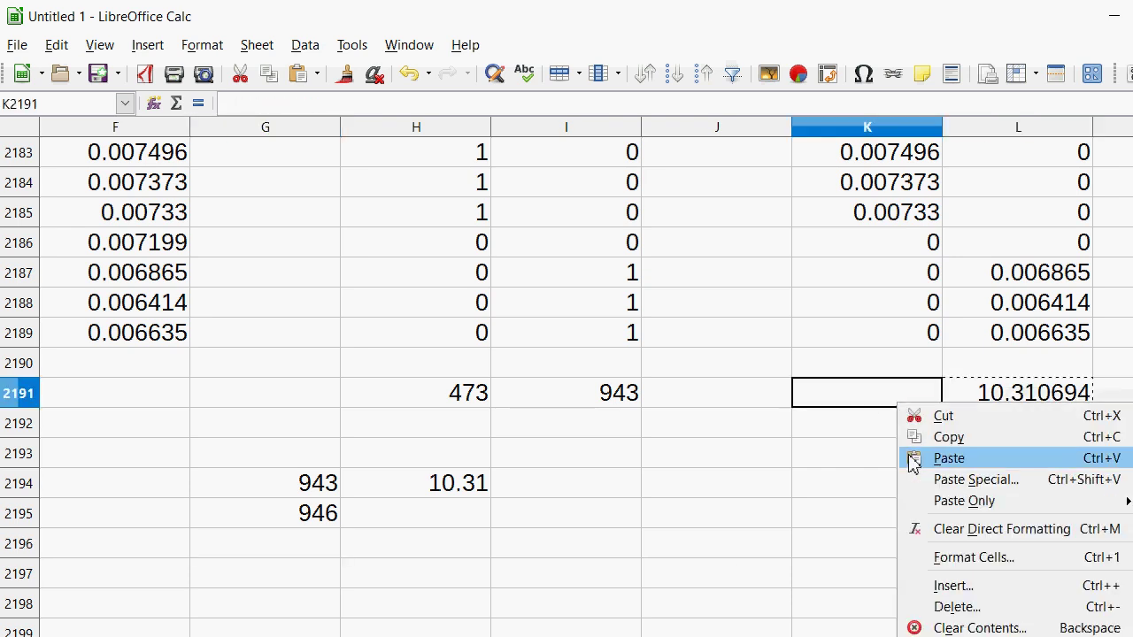
{"action": "left_click", "coordinate": [911, 459]}
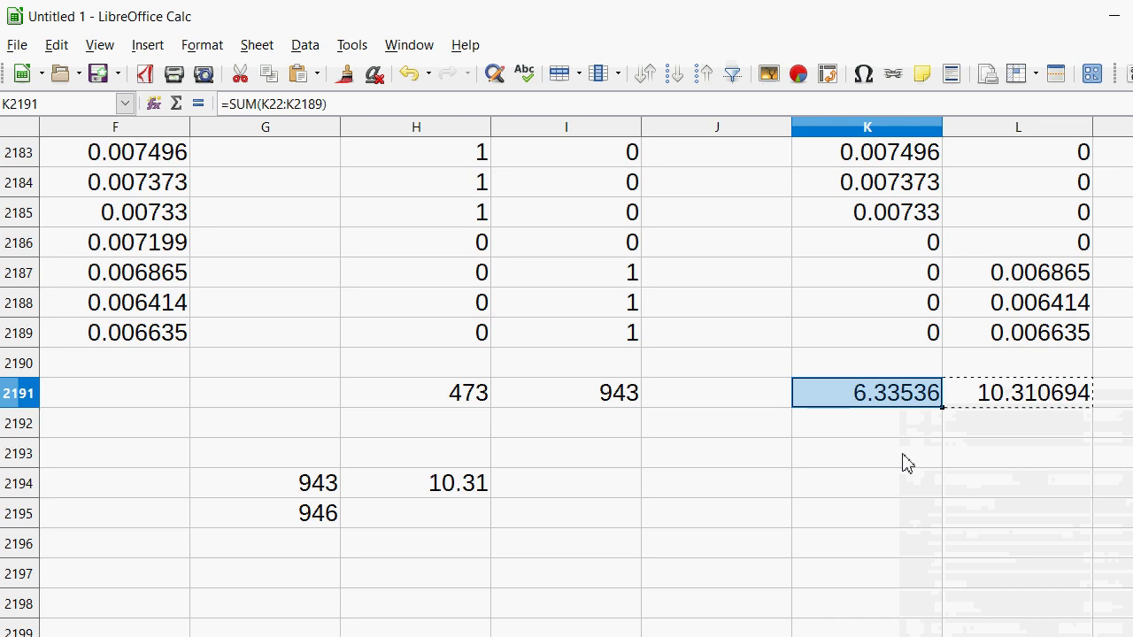
Enter a formula in cell H2195 that multiplies the HIGH price total in K2191 by 2.
{"action": "left_click", "coordinate": [478, 520]}
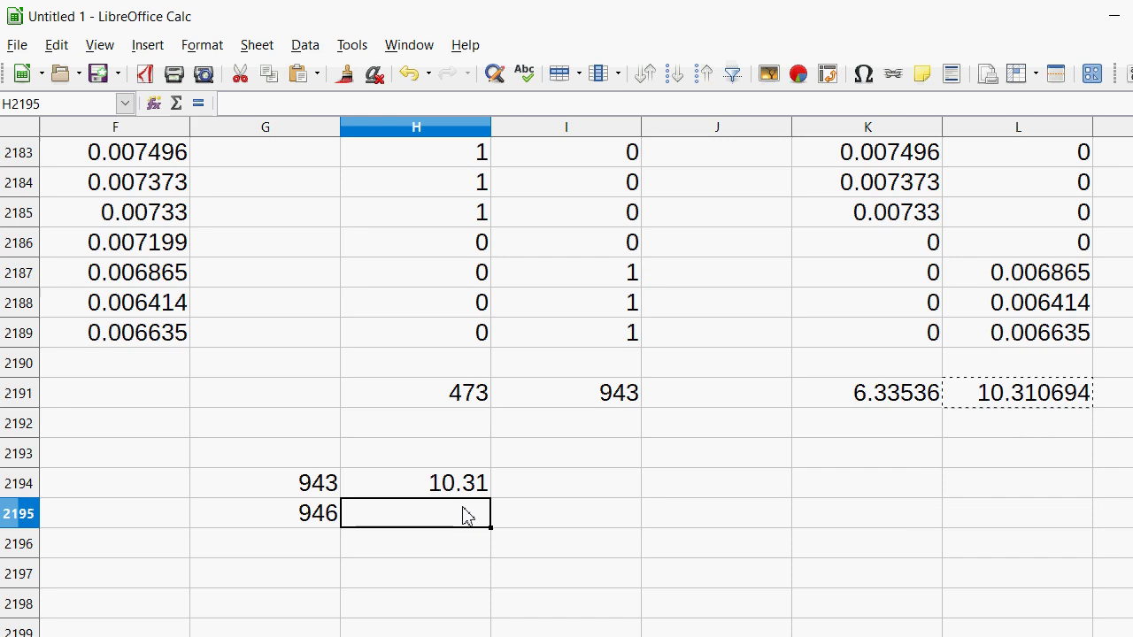
{"action": "type", "text": "="}
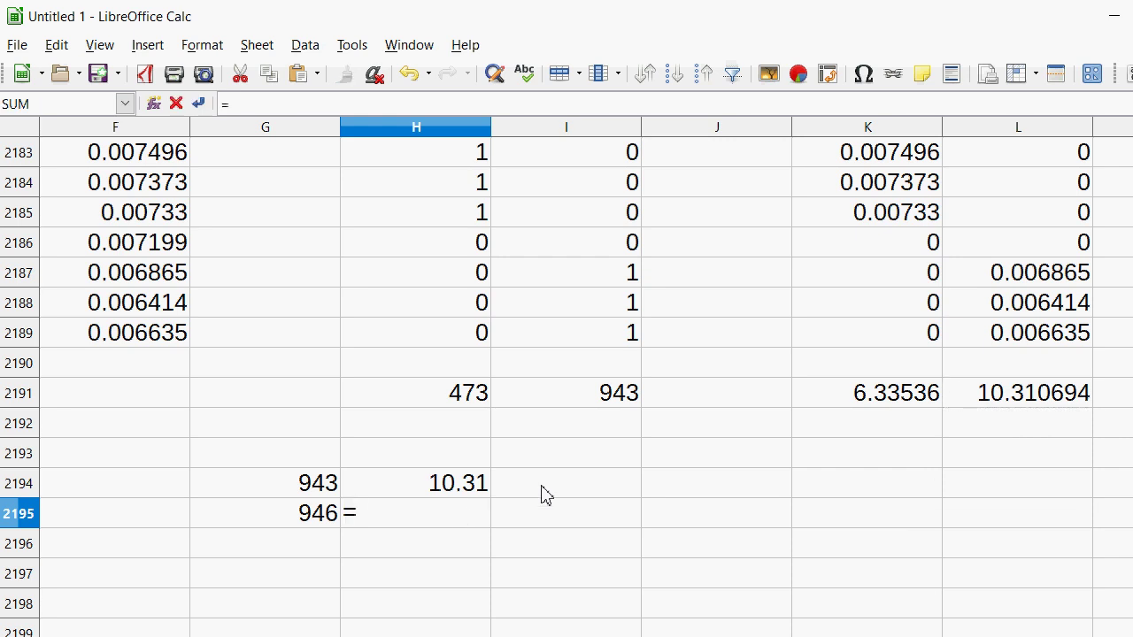
{"action": "left_click", "coordinate": [869, 410]}
{"action": "type", "text": "*2"}
{"action": "key", "text": "Return"}
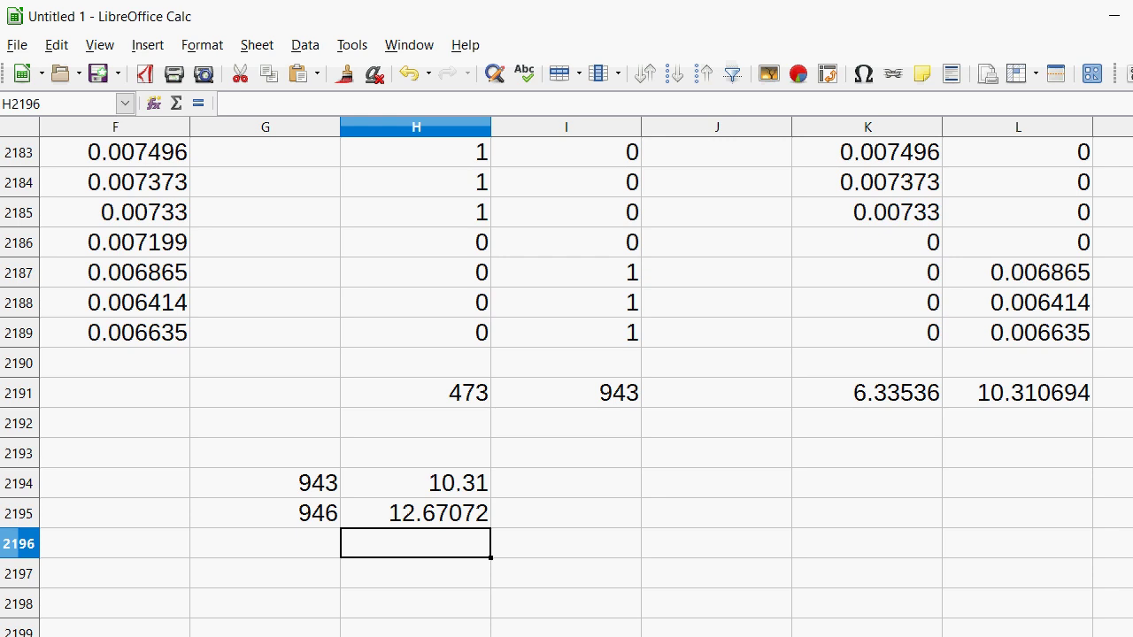
Select the empty cell I2194 beside the 943 and 10.31 entries.
{"action": "scroll", "coordinate": [460, 398], "scroll_direction": "down", "scroll_amount": 1}
{"action": "left_click", "coordinate": [334, 405]}
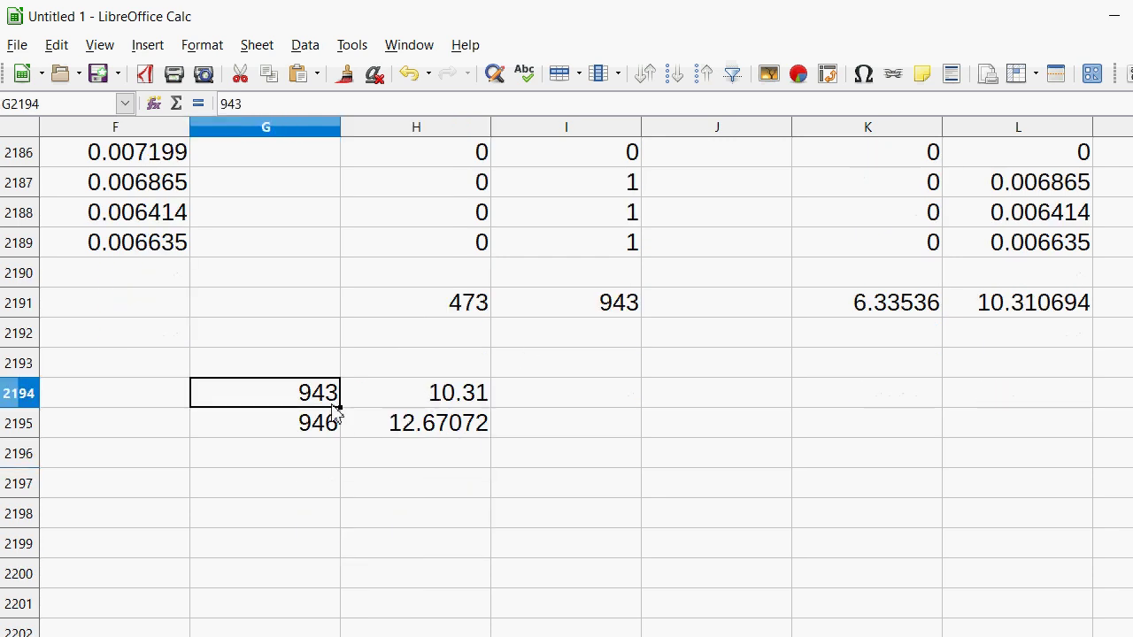
{"action": "left_click_drag", "start_coordinate": [336, 413], "coordinate": [481, 443]}
{"action": "left_click", "coordinate": [526, 400]}
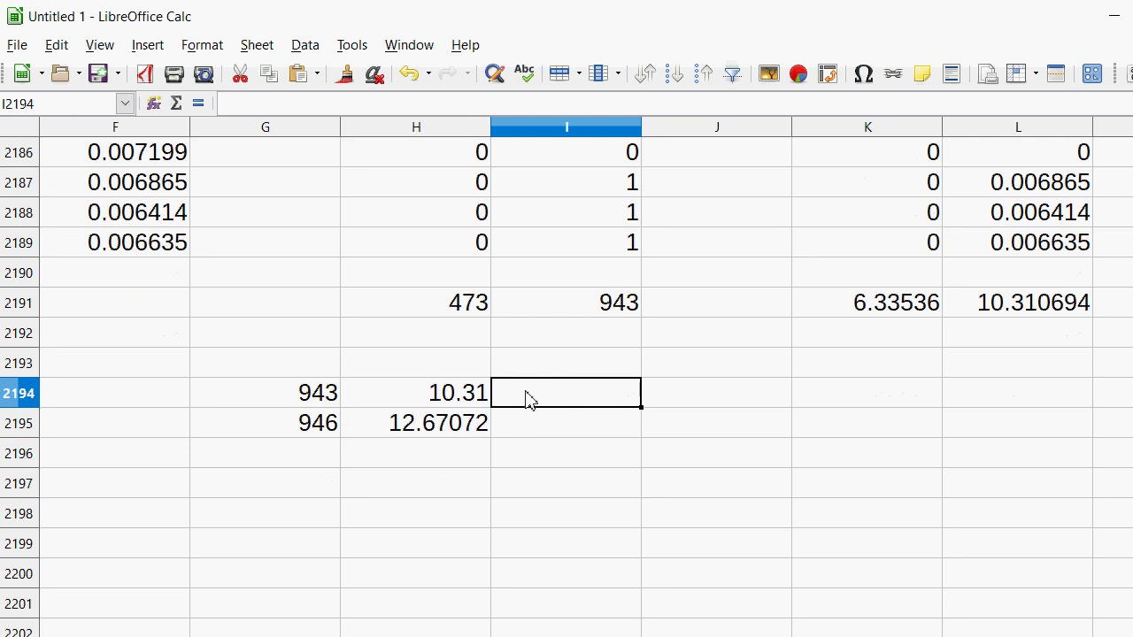